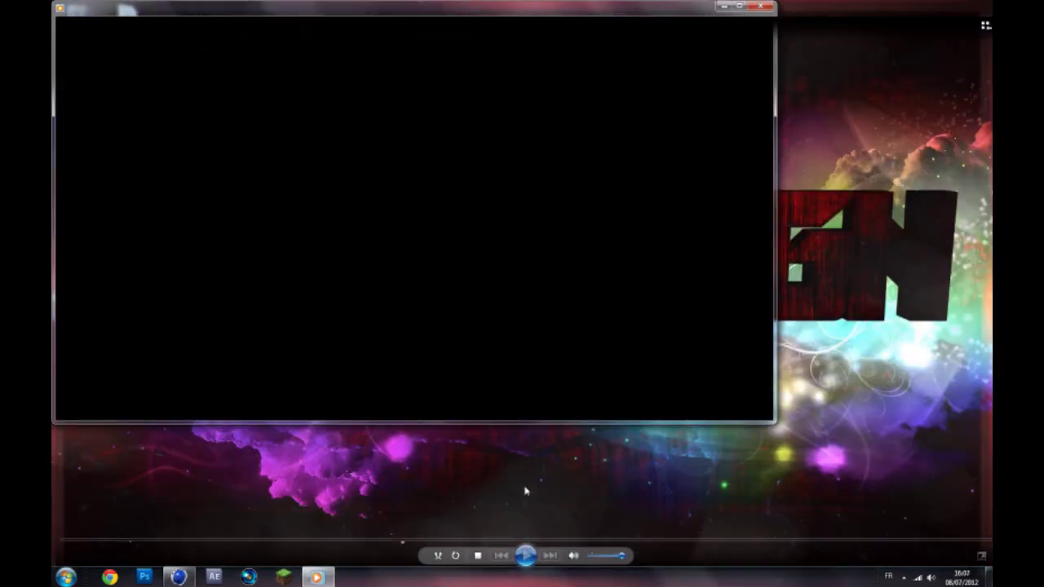
# Play the "intro artdesign allo" video with pauses and a replay to examine its animation, and close the player
pyautogui.click(415, 406)
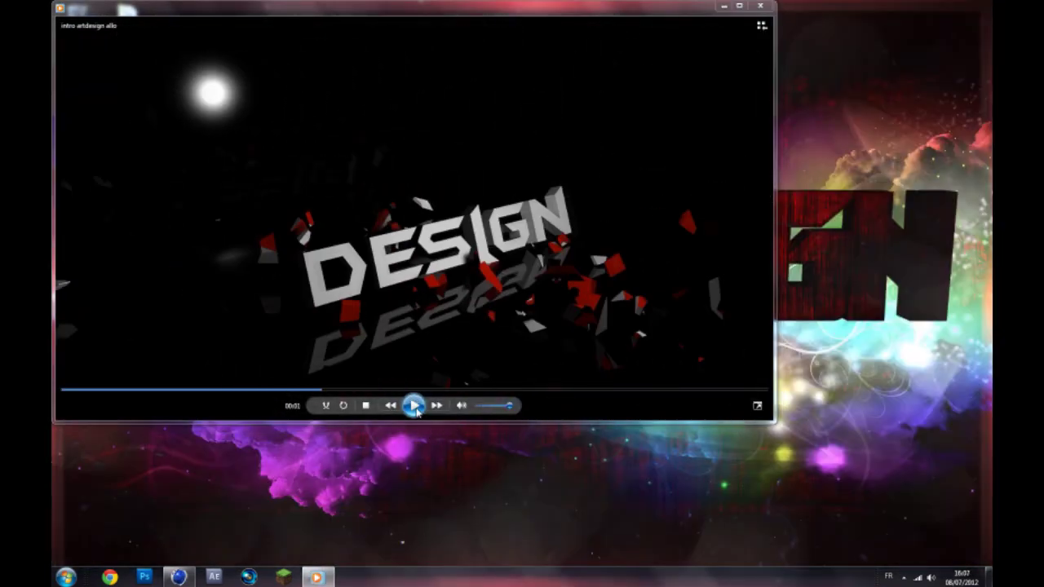
pyautogui.click(414, 405)
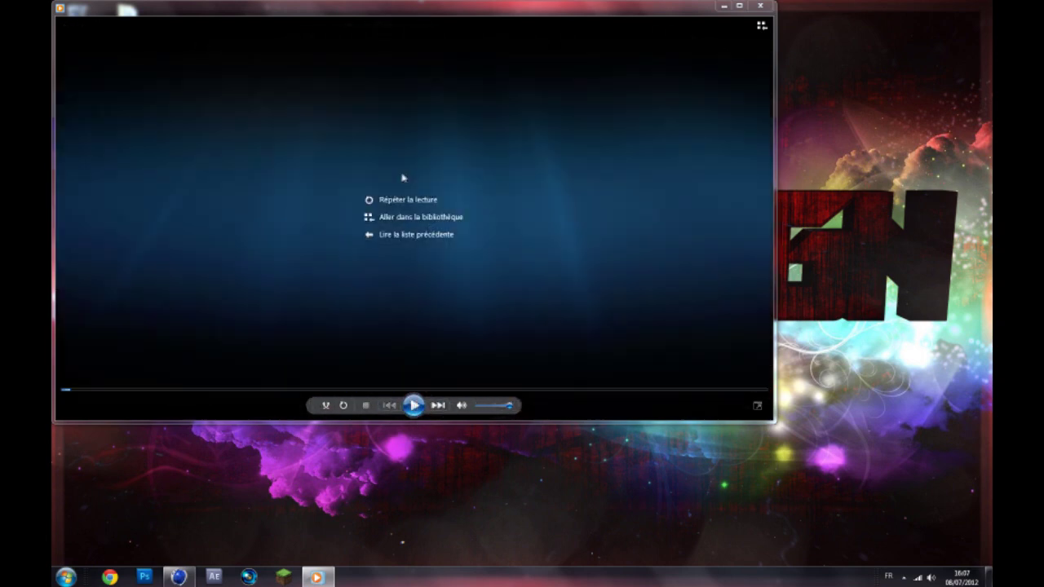
pyautogui.click(406, 200)
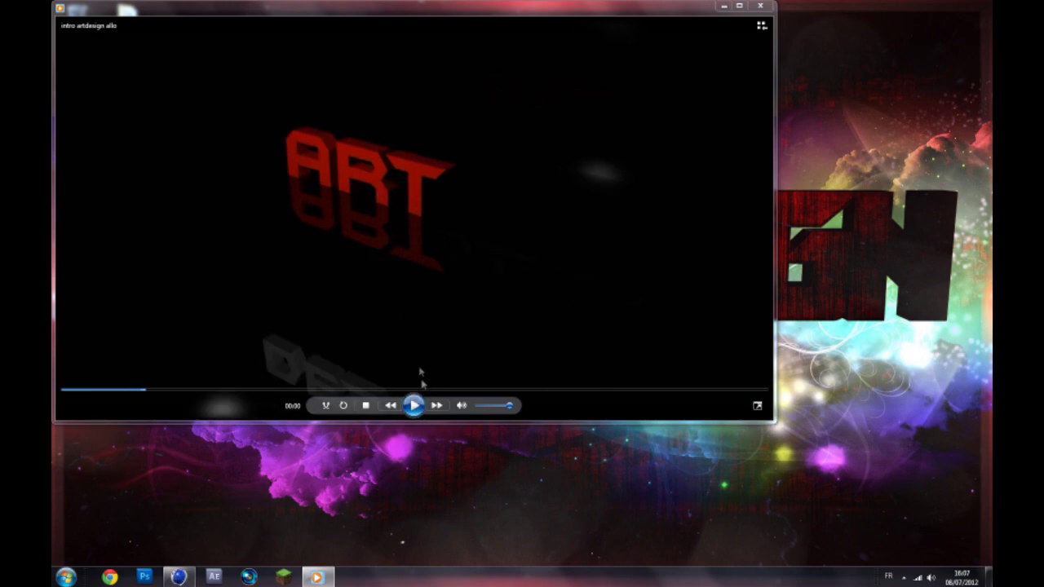
pyautogui.click(414, 406)
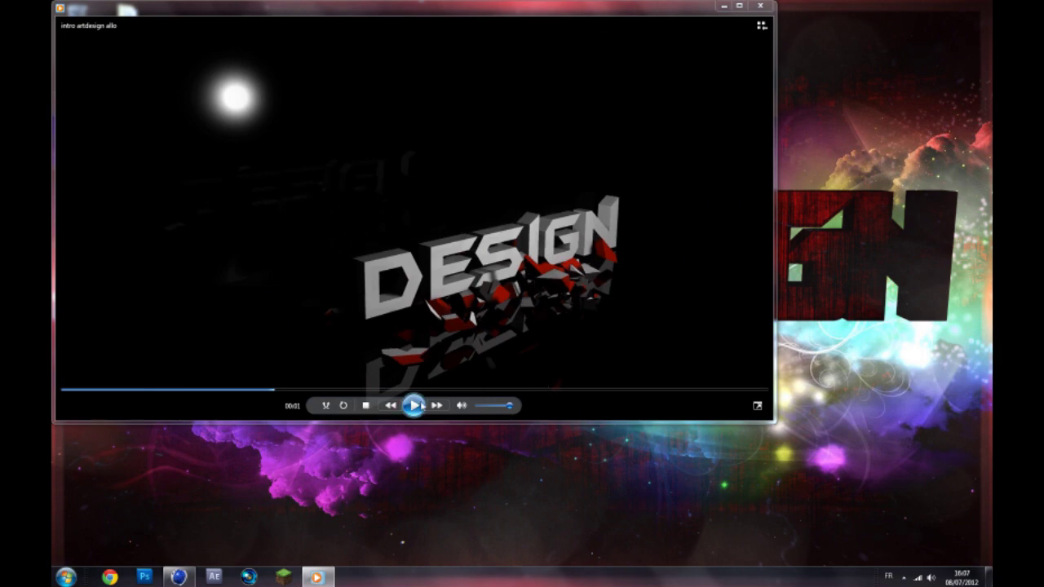
pyautogui.click(414, 405)
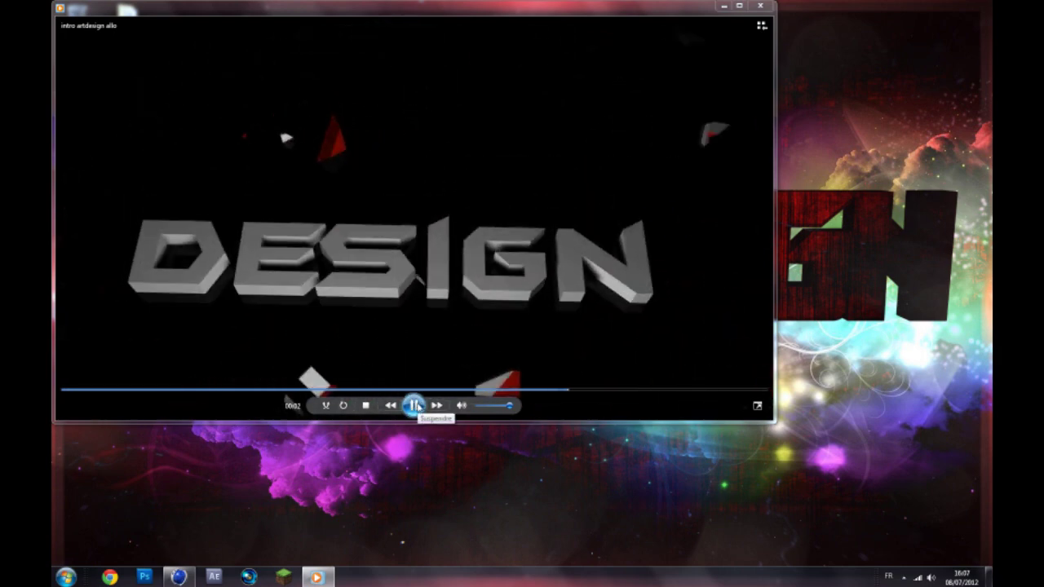
pyautogui.click(414, 405)
pyautogui.click(760, 10)
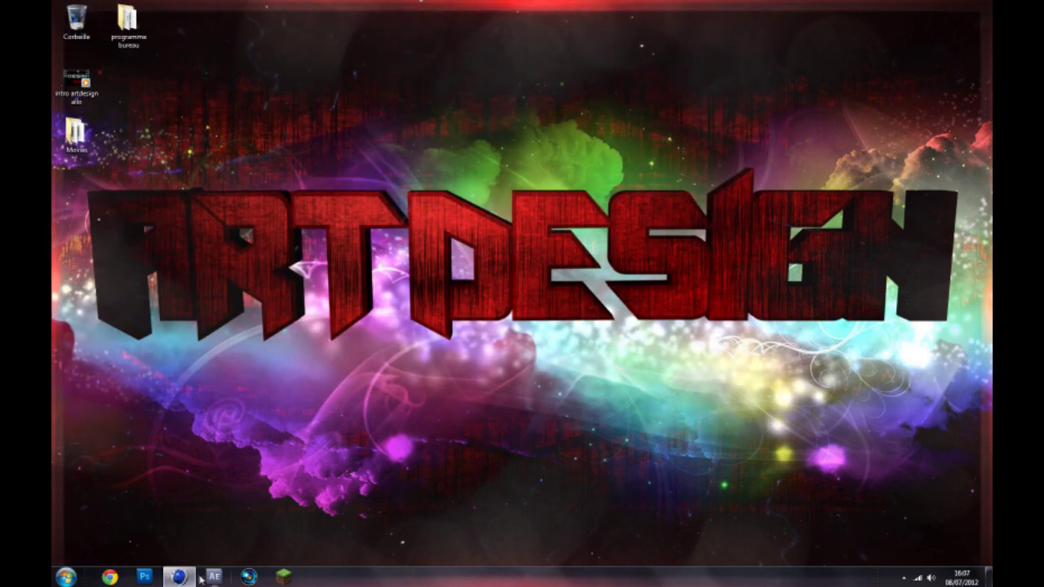
# Switch to Cinema 4D and add a MoGraph text object with a depth of 40
pyautogui.click(179, 577)
pyautogui.click(381, 18)
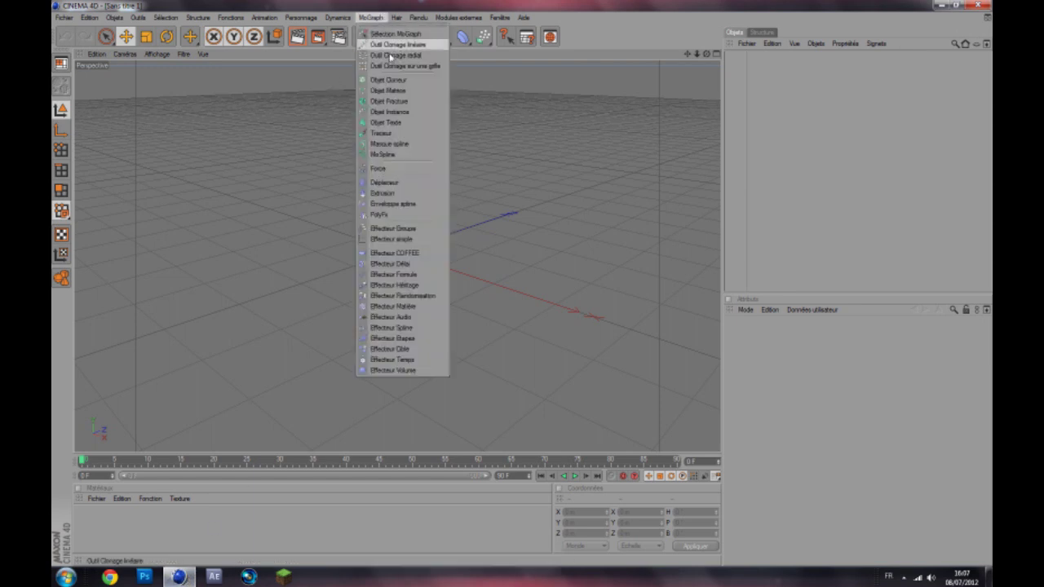
pyautogui.click(387, 123)
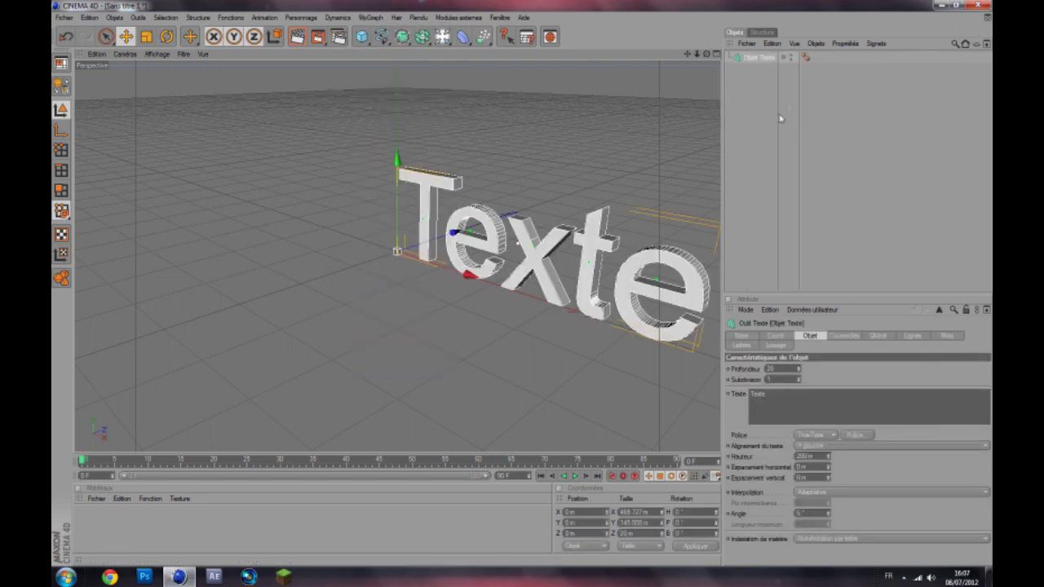
pyautogui.doubleClick(771, 369)
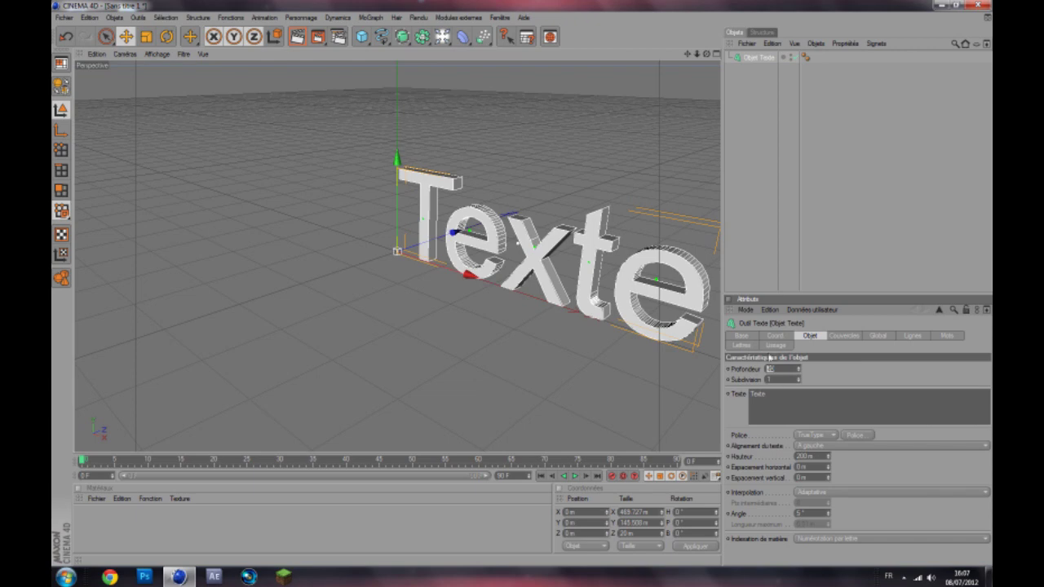
pyautogui.write('40')
pyautogui.press('Return')
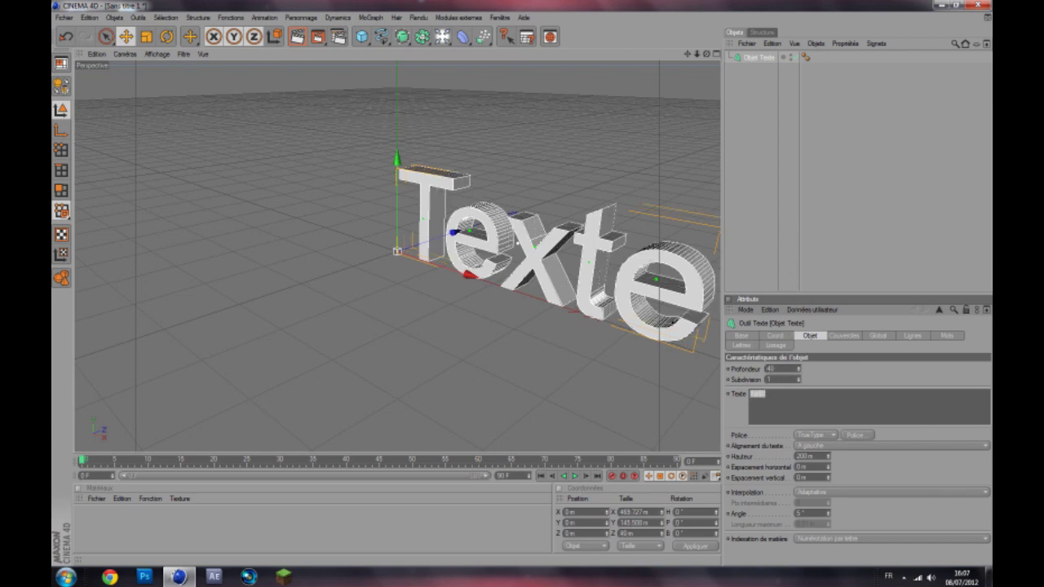
# Change the text object's wording to "Art" and centre its alignment
pyautogui.write('Art')
pyautogui.click(874, 477)
pyautogui.click(829, 446)
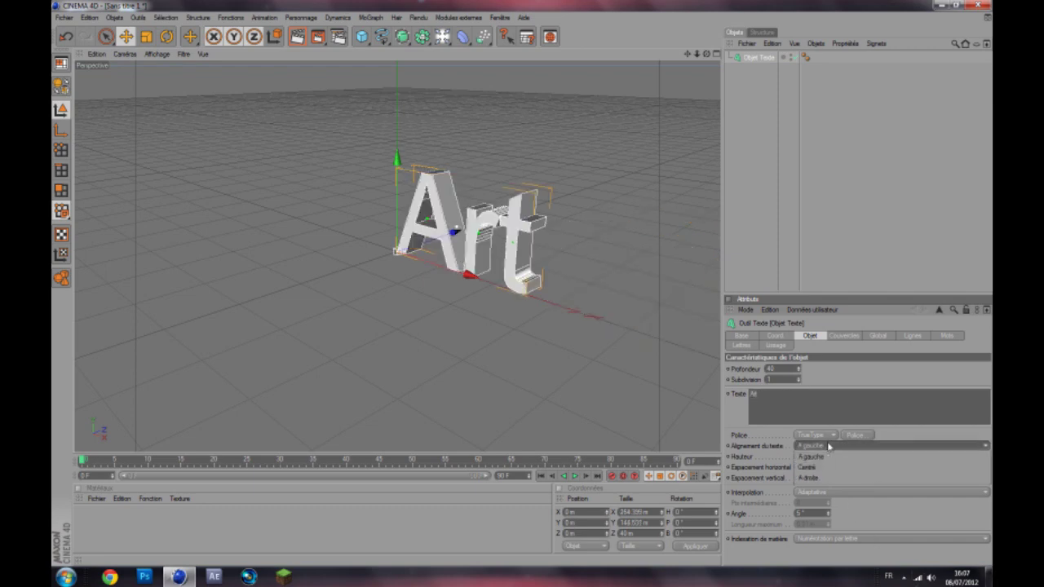
pyautogui.click(829, 471)
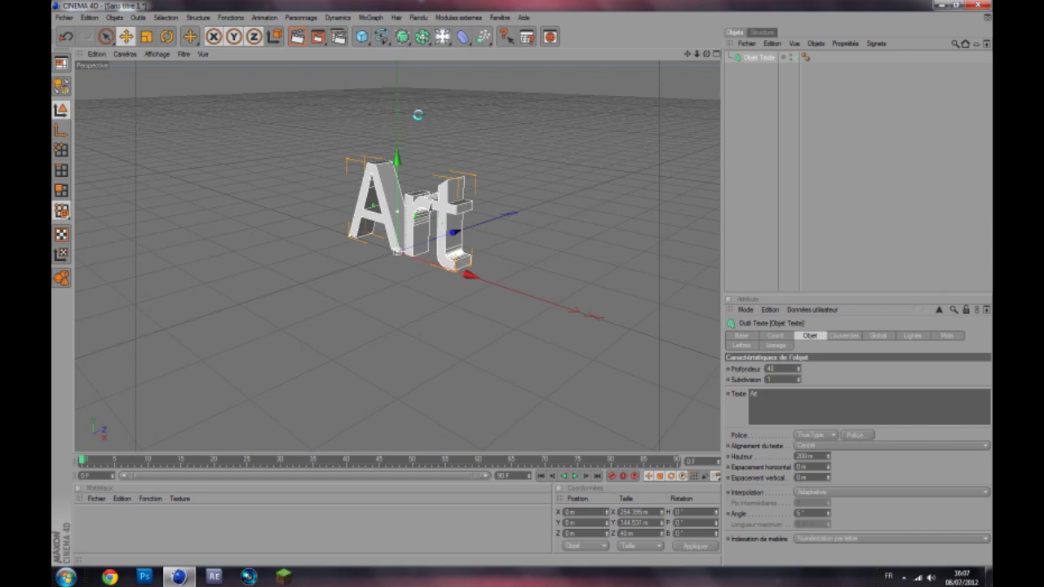
# Set the "Art" text's font to BatmanForeverAlternate in the Normal style
pyautogui.click(140, 151)
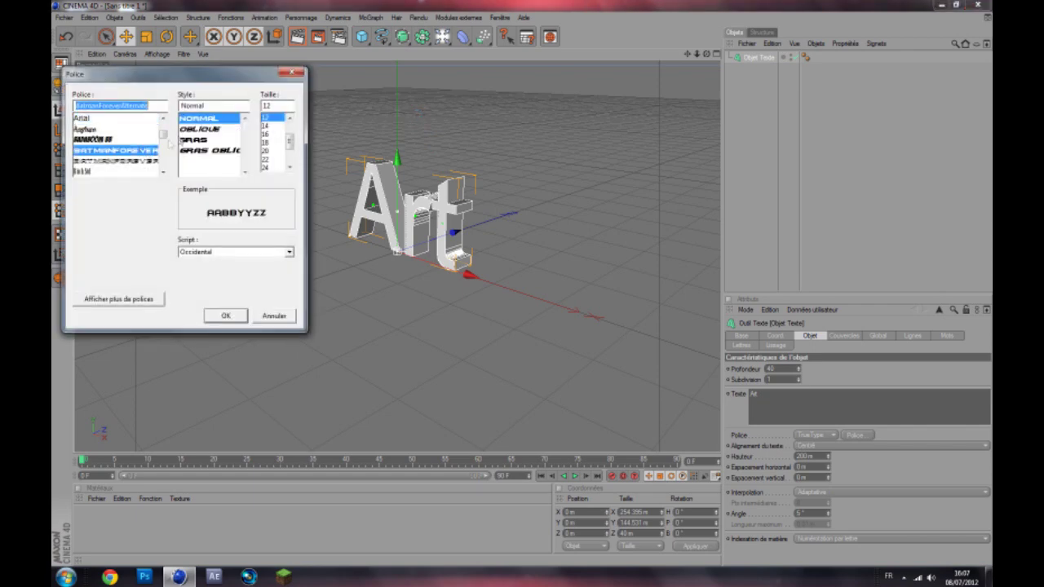
pyautogui.click(226, 316)
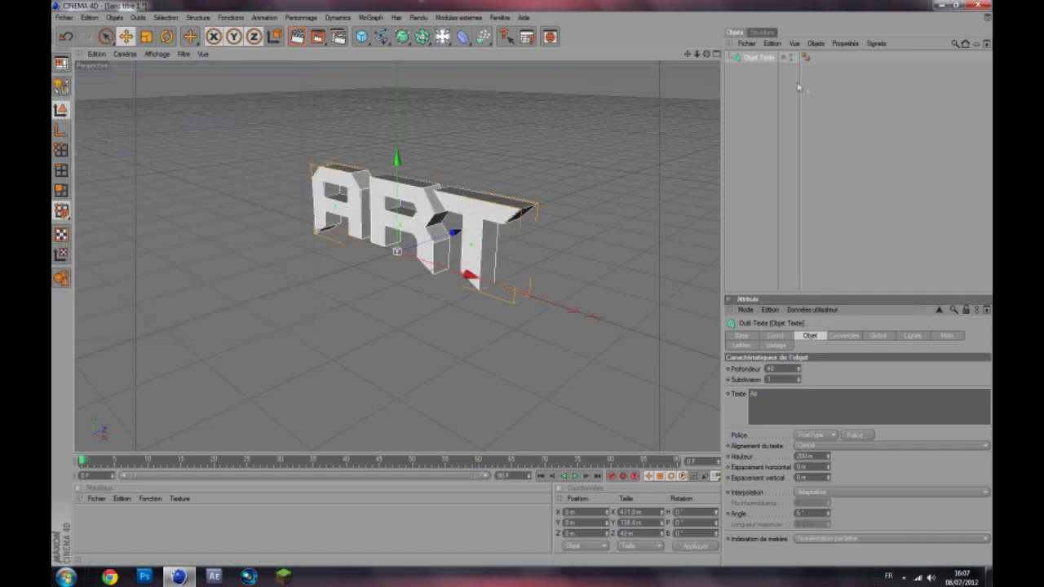
pyautogui.moveTo(705, 53)
pyautogui.mouseDown()
pyautogui.moveTo(628, 69)
pyautogui.moveTo(698, 59)
pyautogui.moveTo(683, 41)
pyautogui.moveTo(704, 54)
pyautogui.mouseUp()
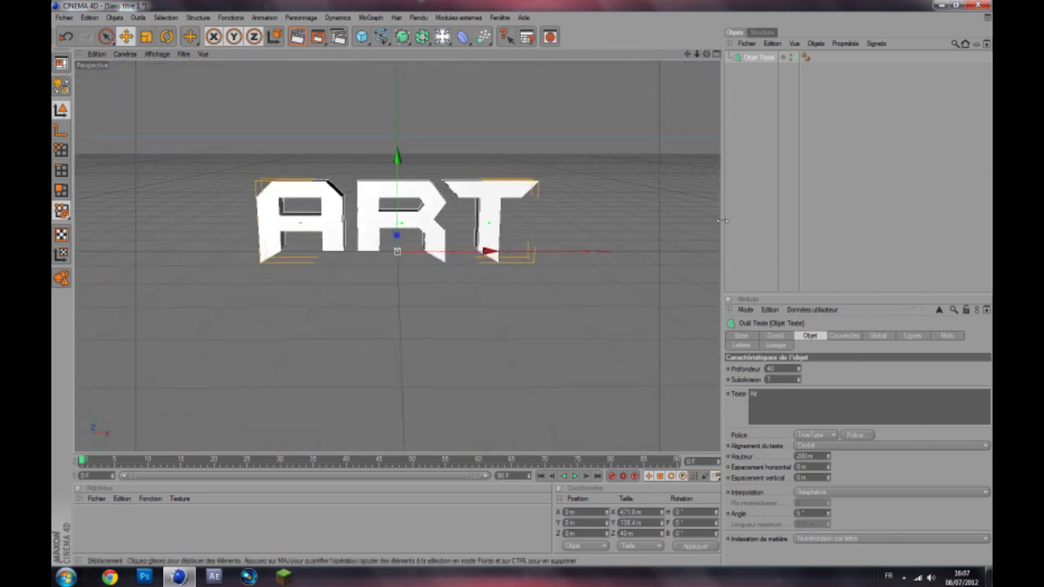
pyautogui.click(854, 337)
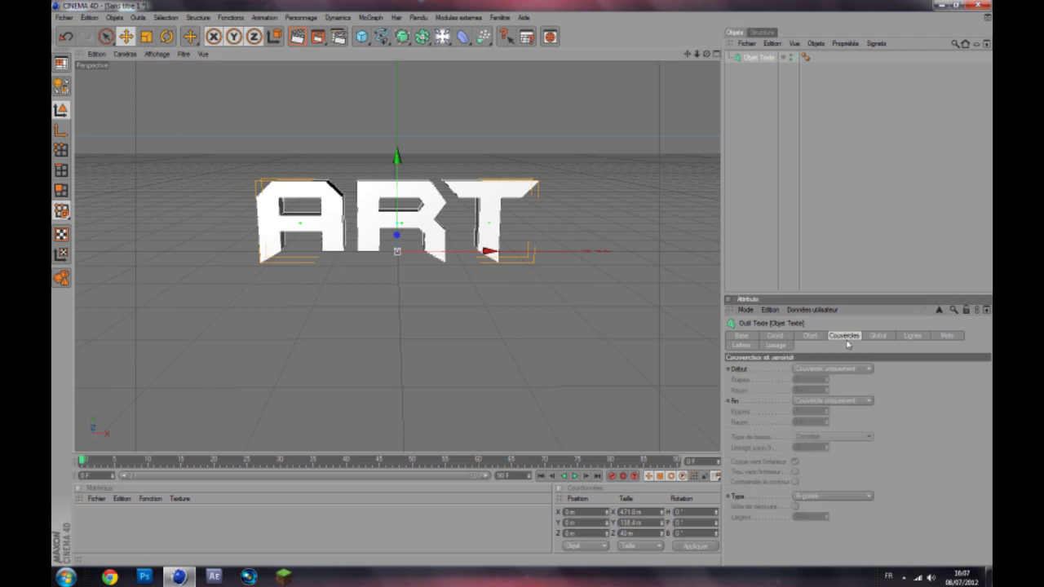
pyautogui.click(811, 336)
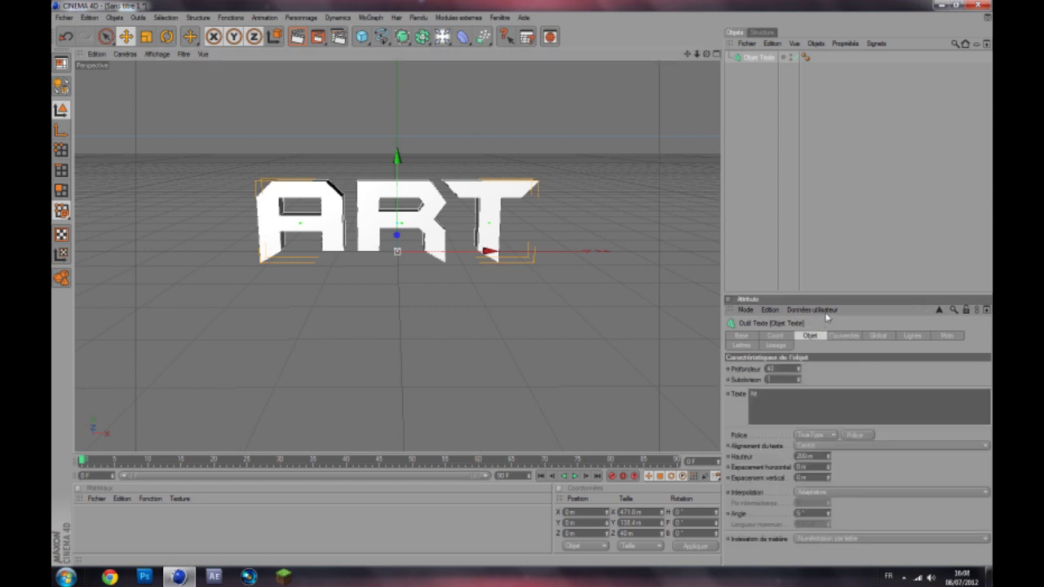
pyautogui.click(828, 173)
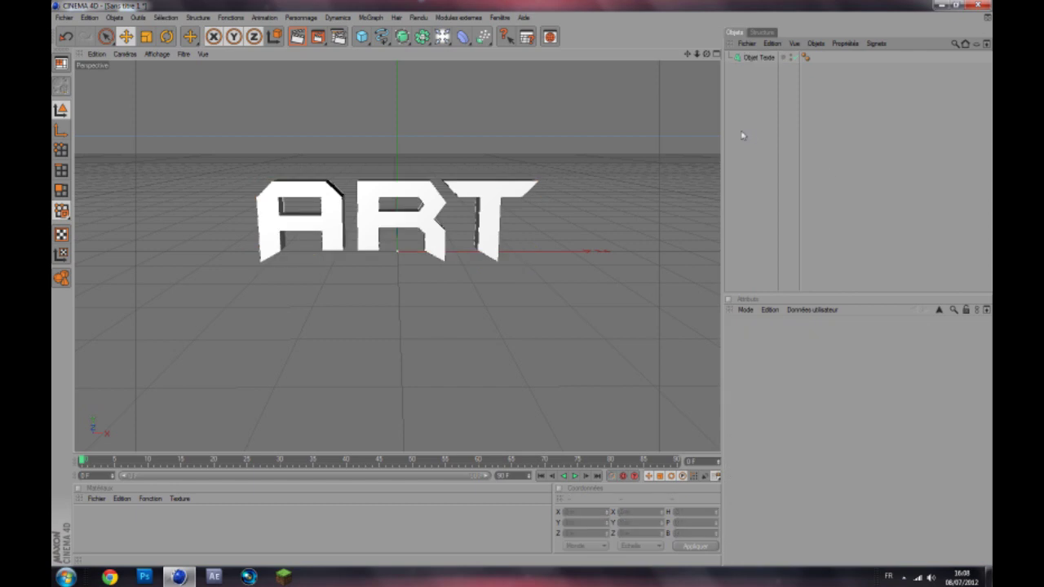
# Add a second MoGraph text object and set its depth to 40
pyautogui.click(372, 17)
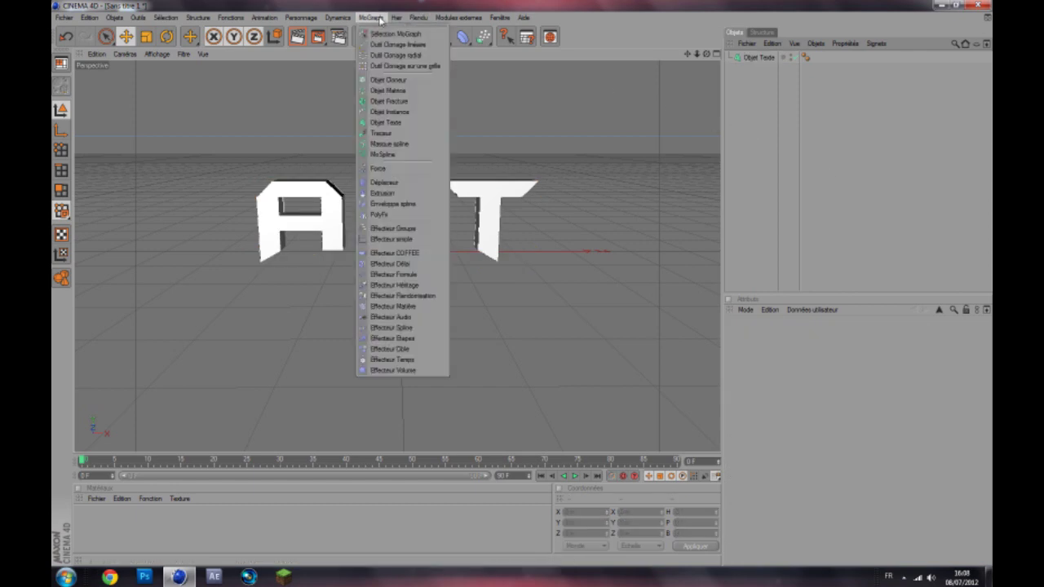
pyautogui.click(387, 123)
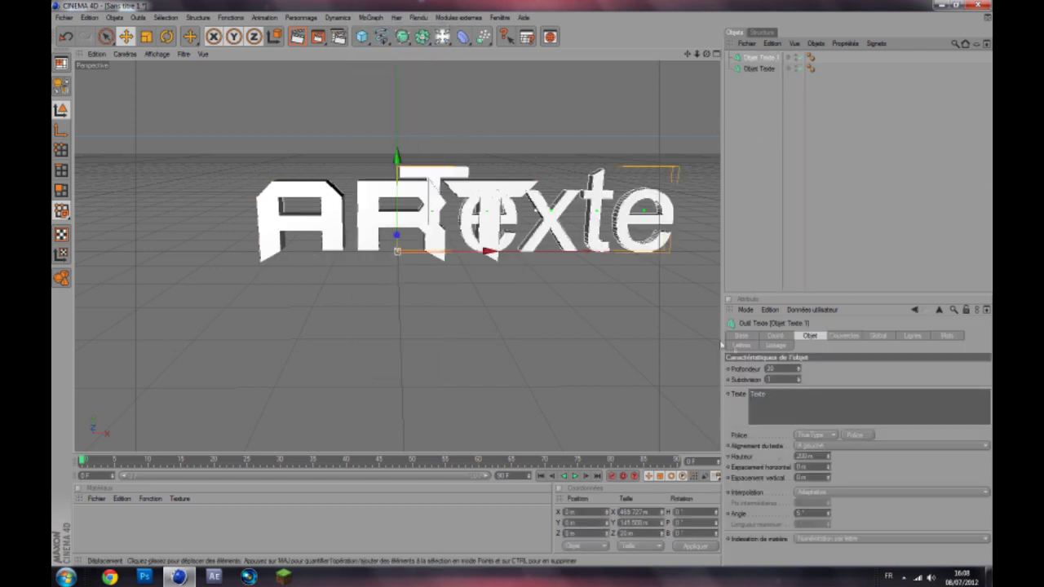
pyautogui.click(781, 369)
pyautogui.write('40')
pyautogui.press('Return')
# Replace the second text object's wording with "Design" and centre its alignment
pyautogui.moveTo(767, 395); pyautogui.dragTo(745, 398)
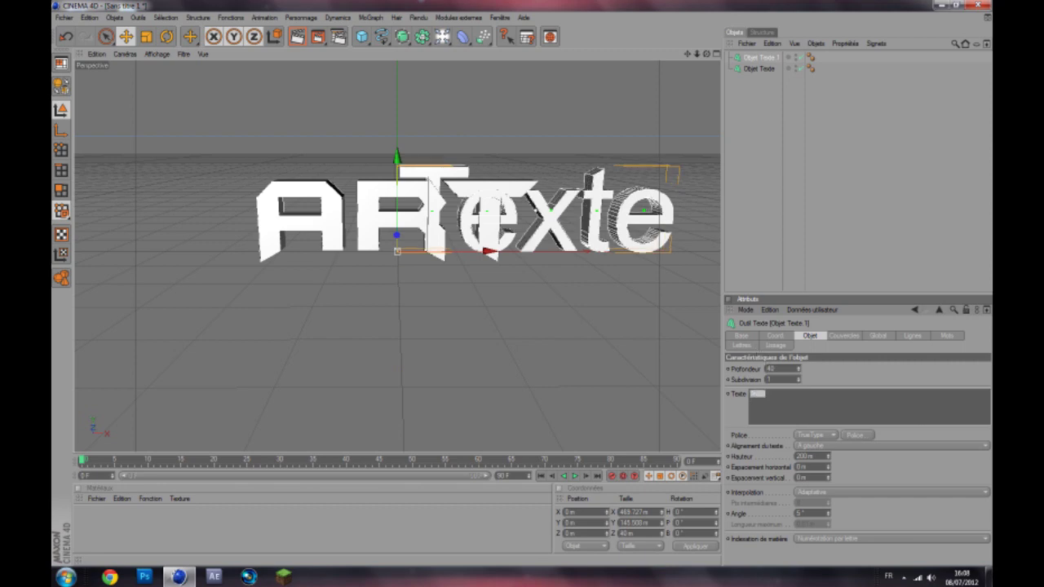
pyautogui.write('B')
pyautogui.write('esign')
pyautogui.click(889, 448)
pyautogui.click(889, 465)
# Set the "Design" text's font to BatmanForeverAlternate in the Normal style
pyautogui.click(855, 435)
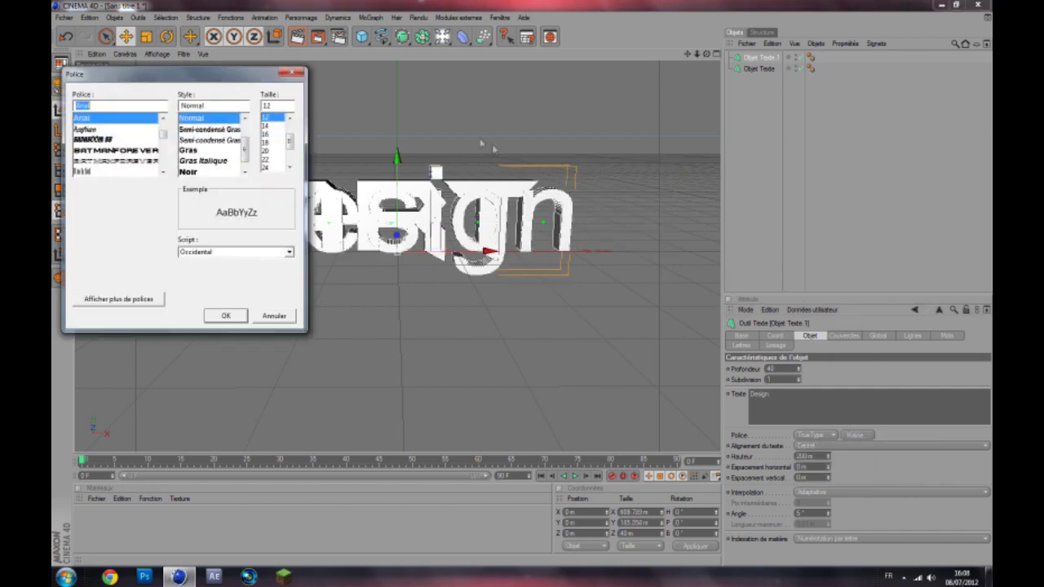
pyautogui.click(155, 151)
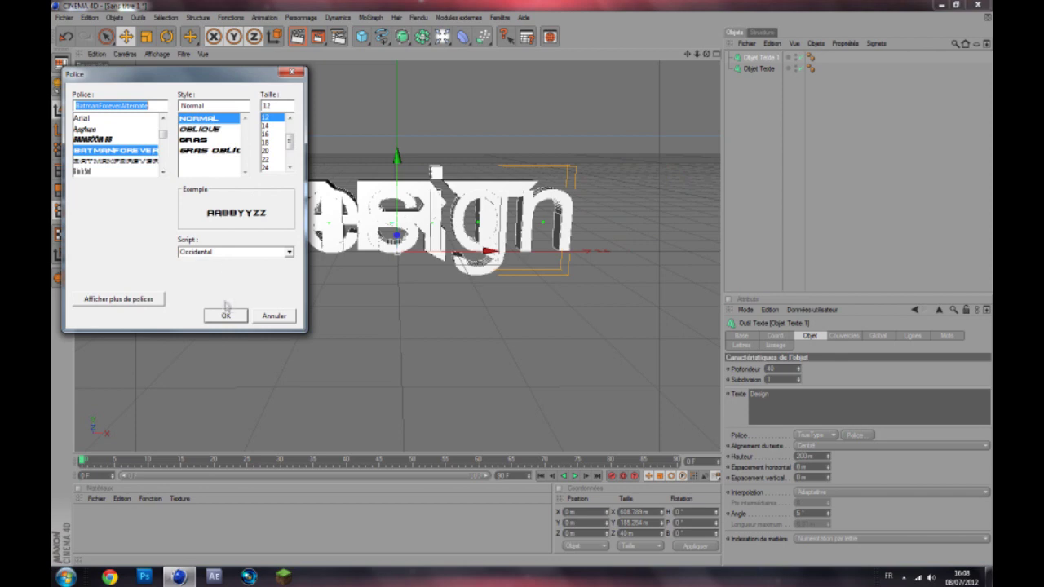
pyautogui.click(227, 315)
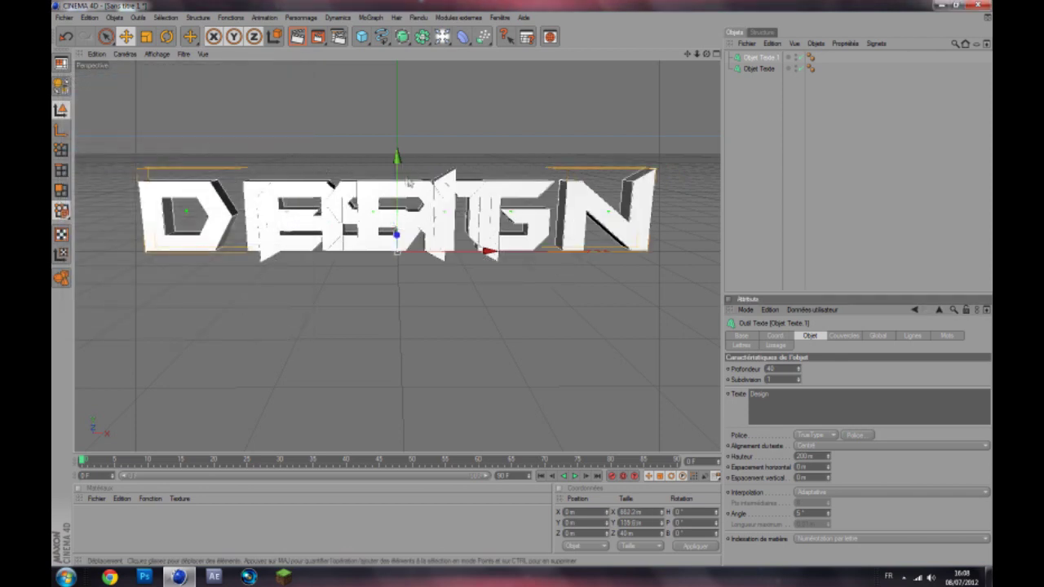
# Move the "Design" text straight up along the Y axis, far above the "Art" text, and deselect it
pyautogui.moveTo(397, 158); pyautogui.dragTo(396, 4)
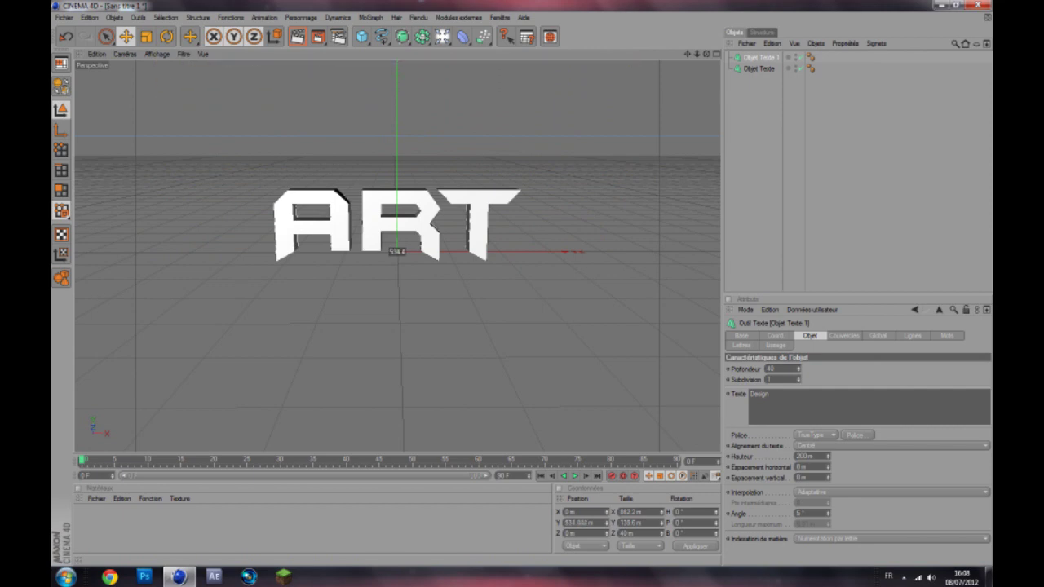
pyautogui.scroll(-5, 595, 143)
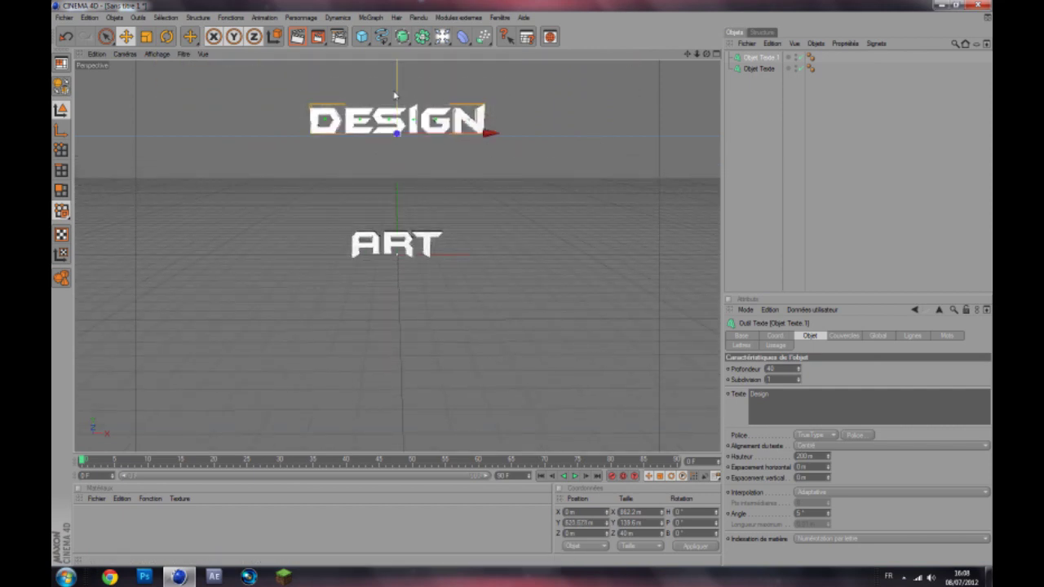
pyautogui.moveTo(398, 96); pyautogui.dragTo(397, 101)
pyautogui.scroll(6, 389, 296)
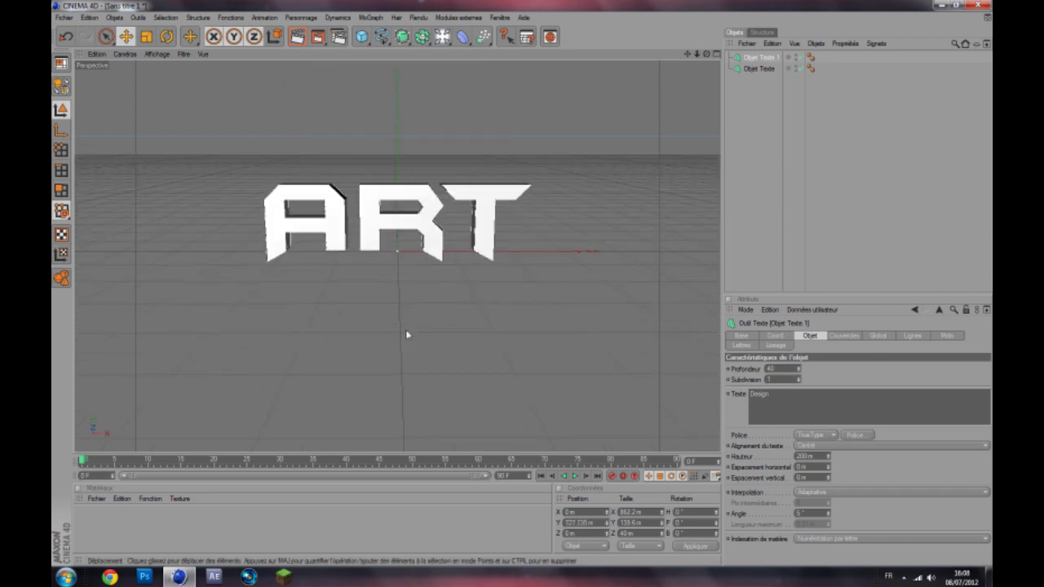
pyautogui.scroll(2, 404, 335)
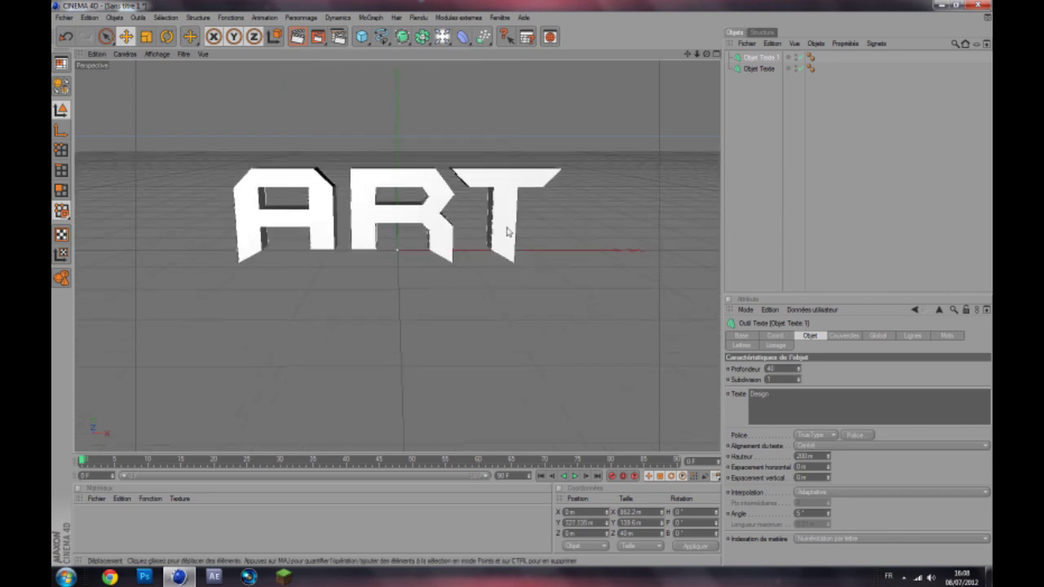
pyautogui.click(739, 190)
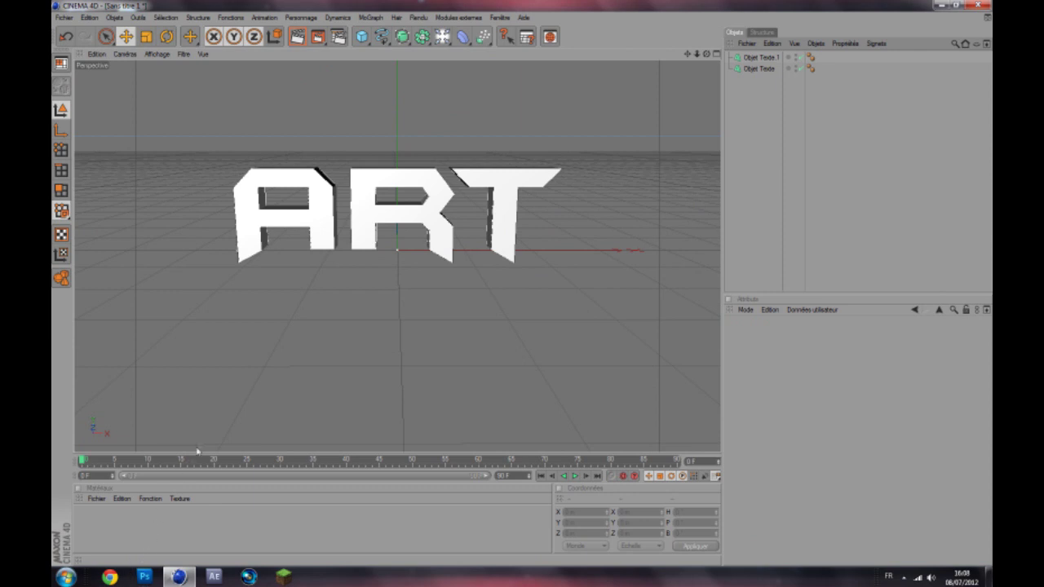
# Create a new material and set its colour to a dark red with green and blue at 0
pyautogui.click(96, 498)
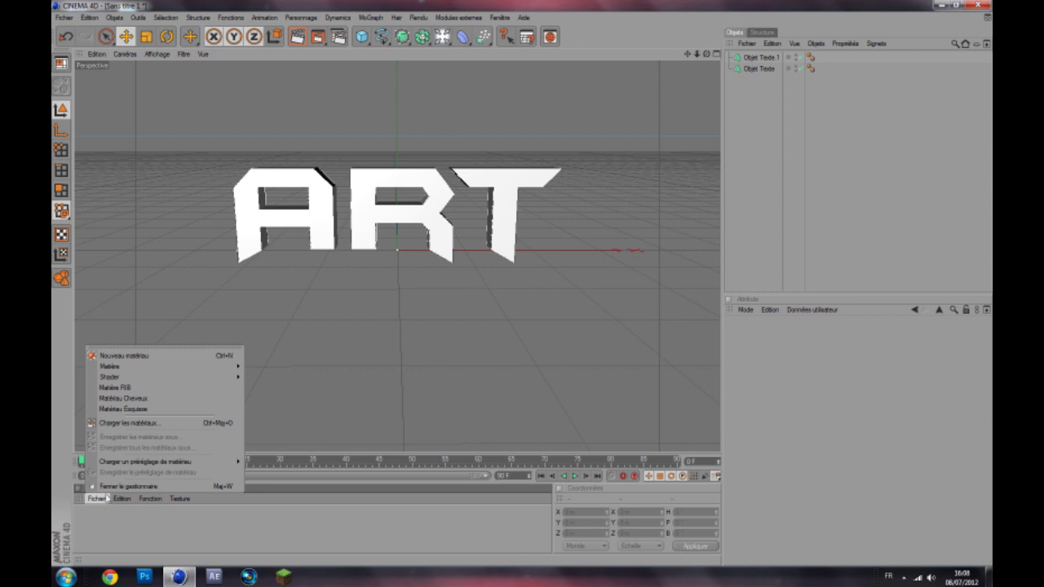
pyautogui.click(146, 356)
pyautogui.doubleClick(88, 520)
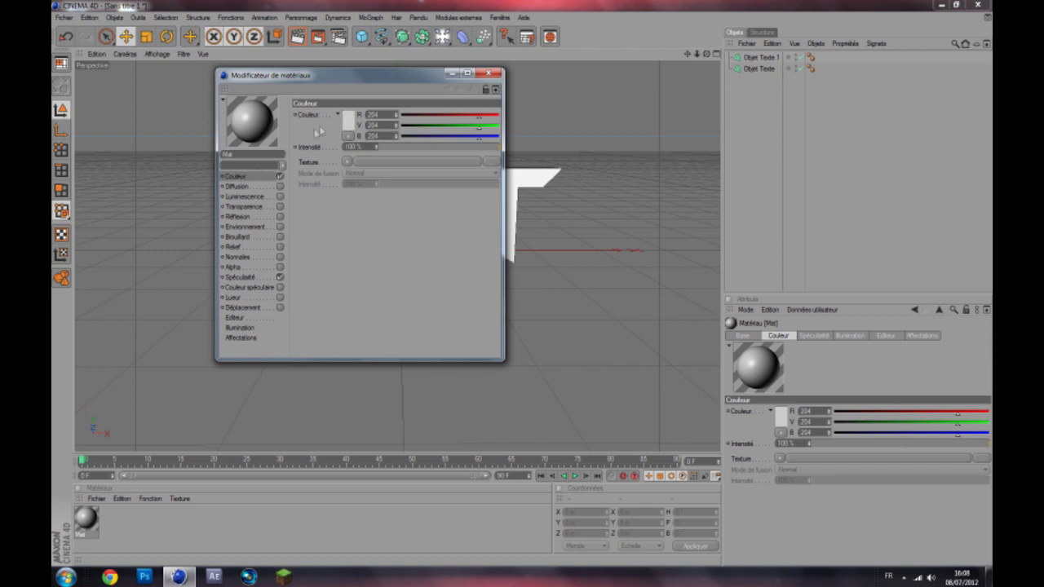
pyautogui.moveTo(415, 76); pyautogui.dragTo(434, 119)
pyautogui.click(378, 159)
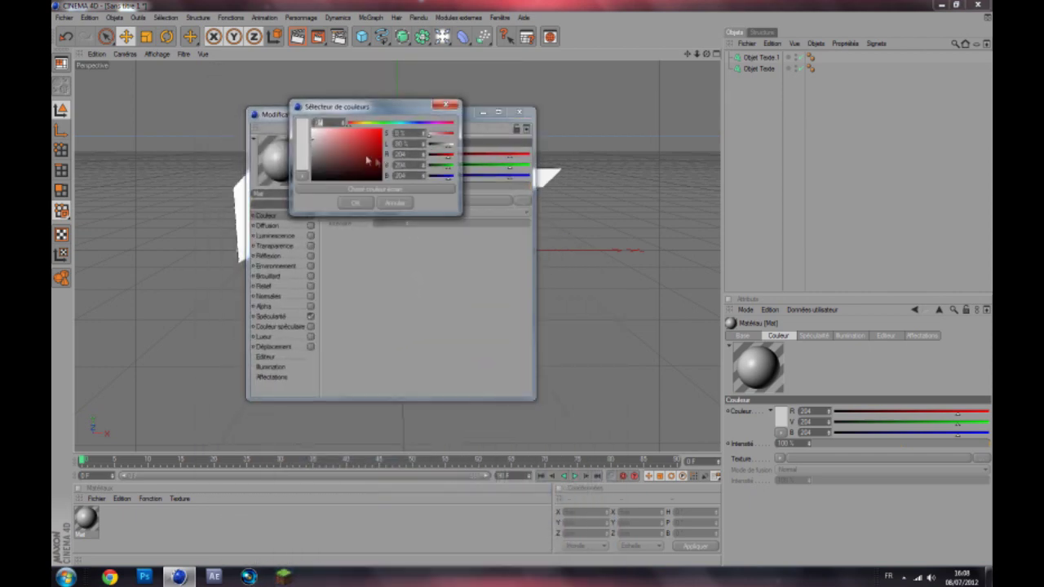
pyautogui.click(359, 203)
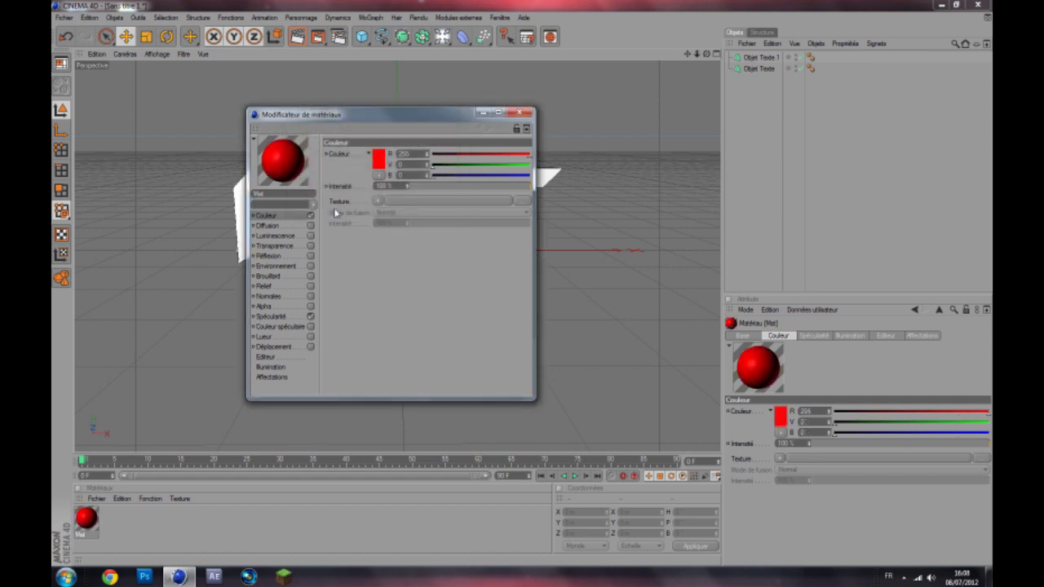
pyautogui.click(379, 160)
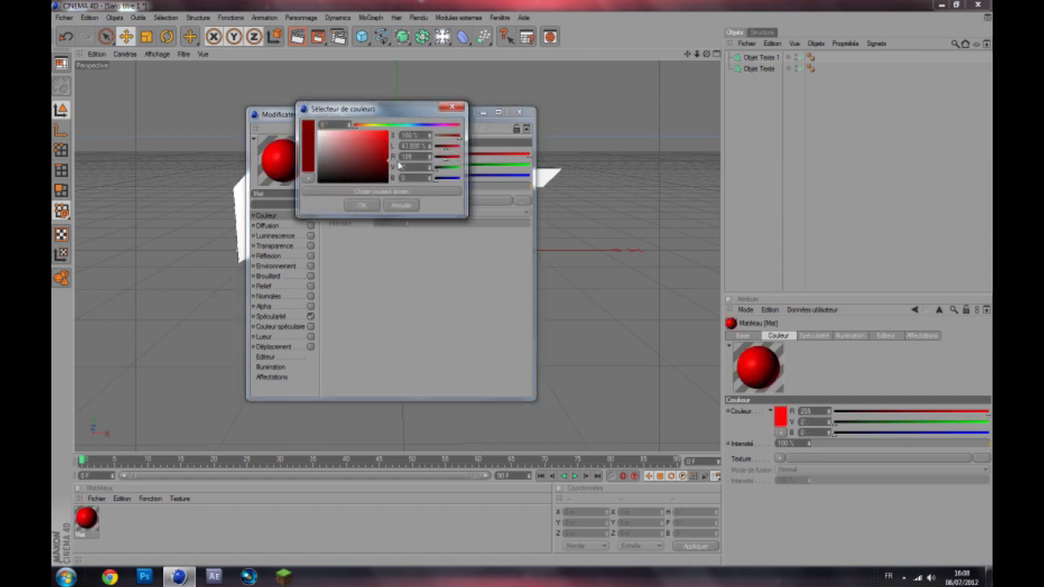
pyautogui.click(364, 205)
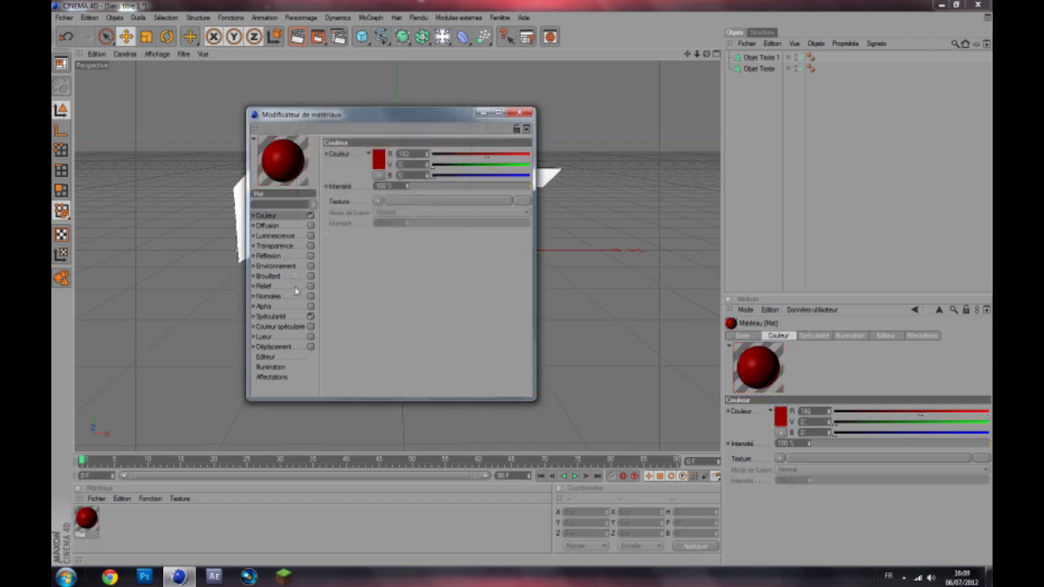
# Enable reflection on the red material with a dark red colour (R 164, green and blue 0) and an intensity of 20%
pyautogui.click(270, 256)
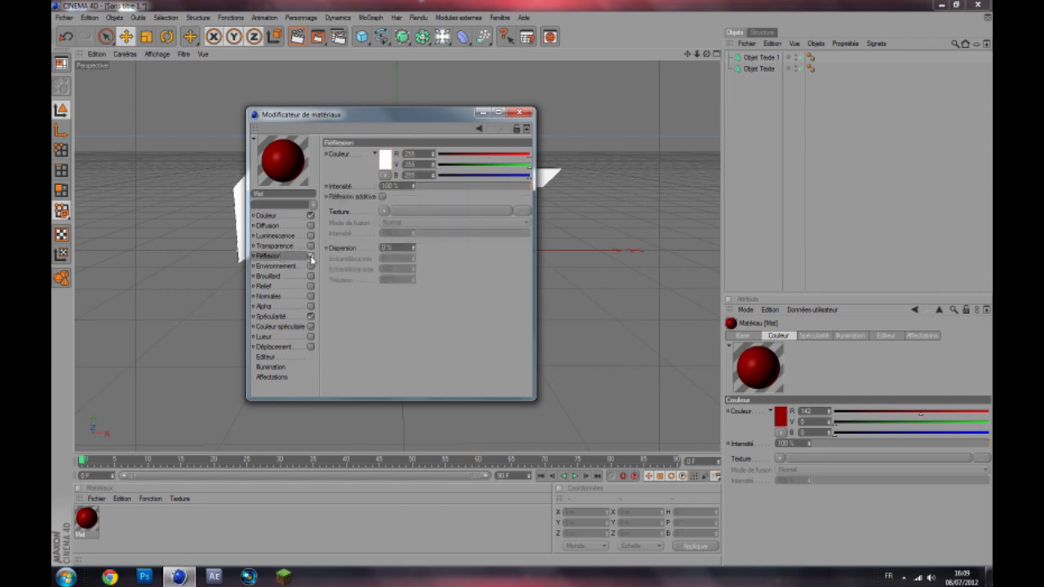
pyautogui.click(310, 256)
pyautogui.click(384, 160)
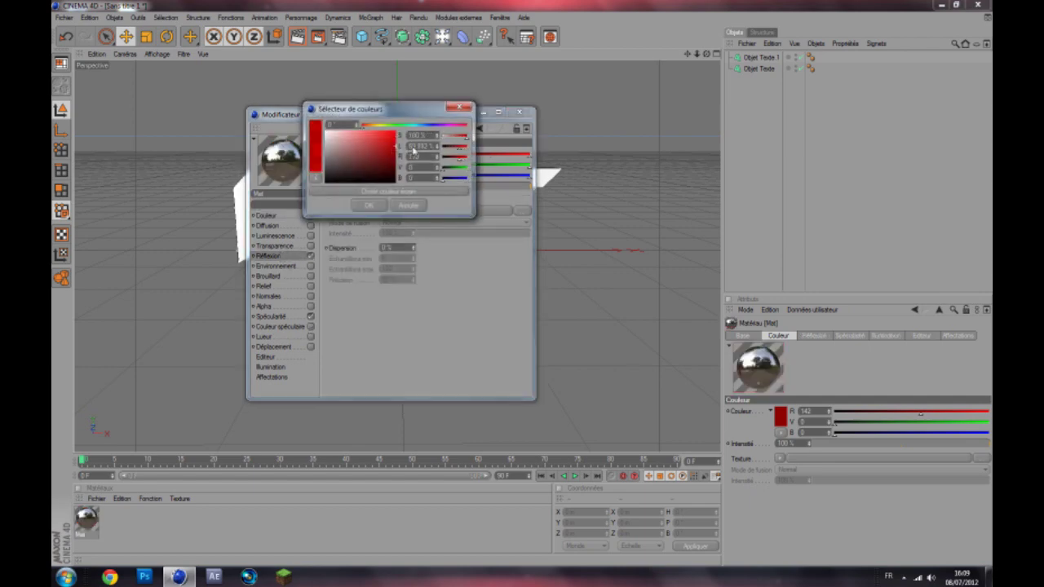
pyautogui.click(385, 207)
pyautogui.moveTo(422, 186)
pyautogui.mouseDown()
pyautogui.moveTo(462, 188)
pyautogui.moveTo(438, 191)
pyautogui.mouseUp()
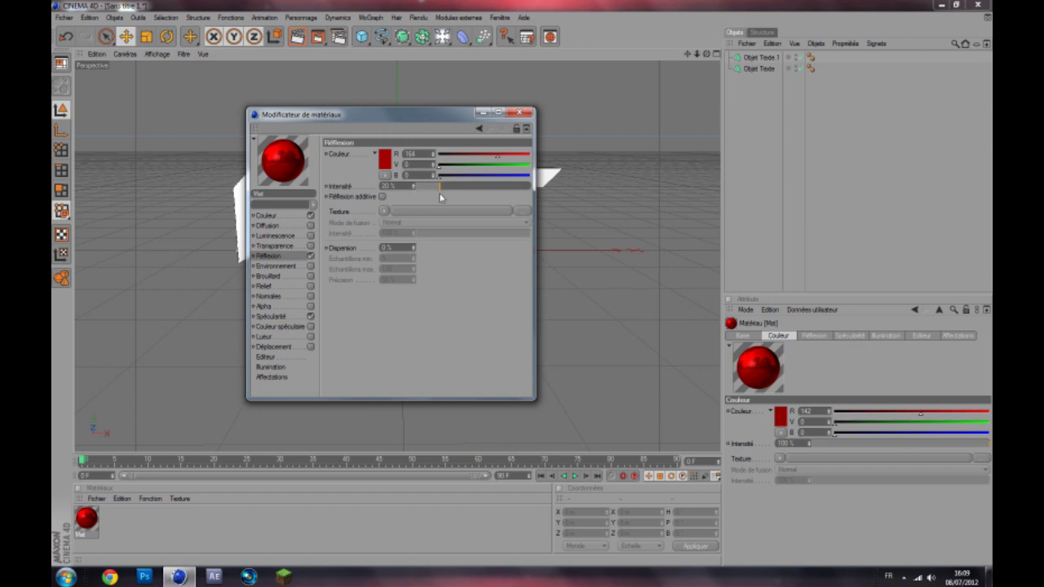
# Add a Fresnel texture at 20% intensity to the red material's reflection and apply the material to the "Art" text
pyautogui.click(386, 213)
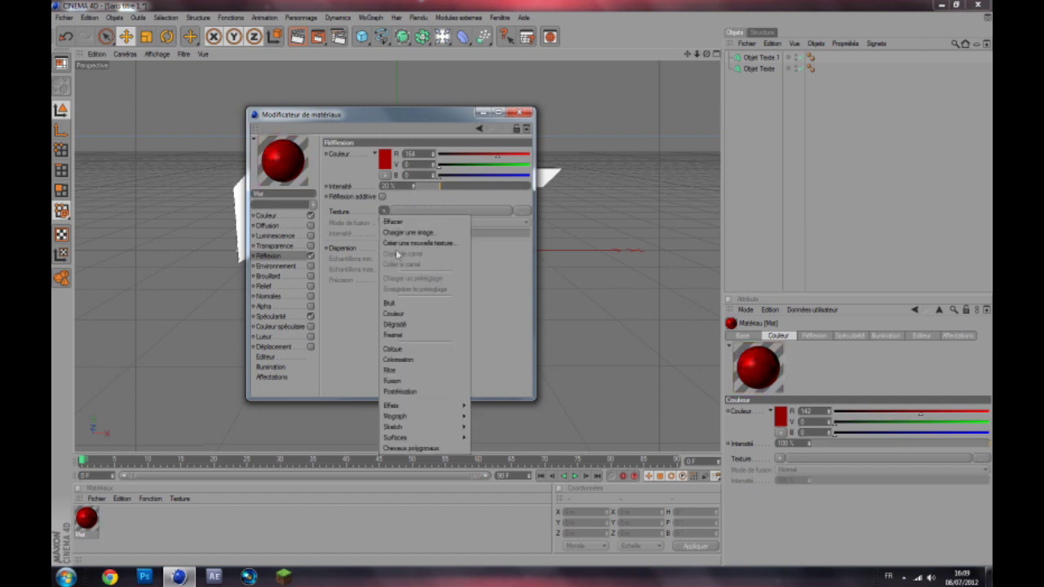
pyautogui.click(429, 333)
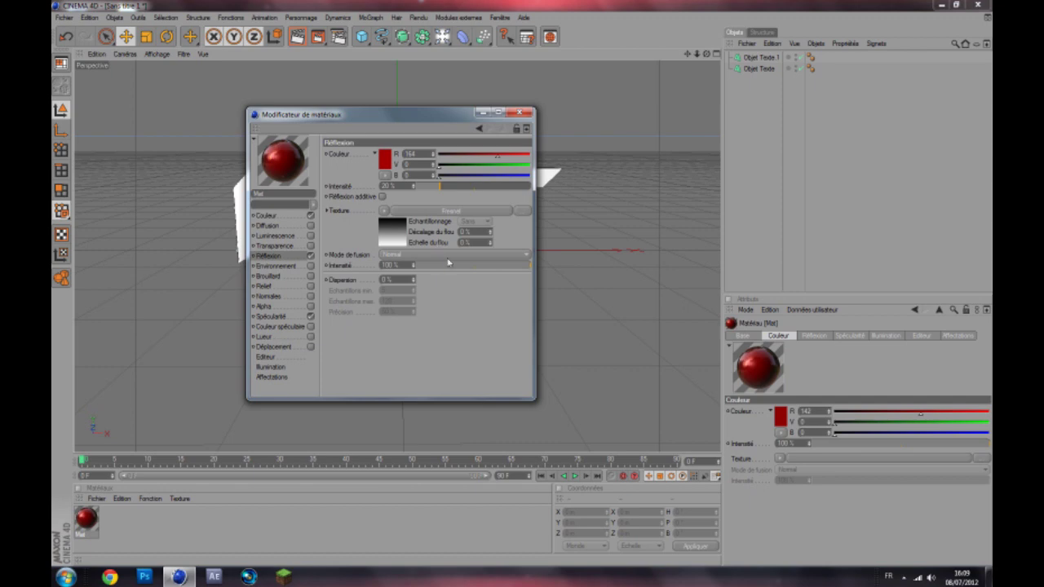
pyautogui.moveTo(447, 265); pyautogui.dragTo(440, 265)
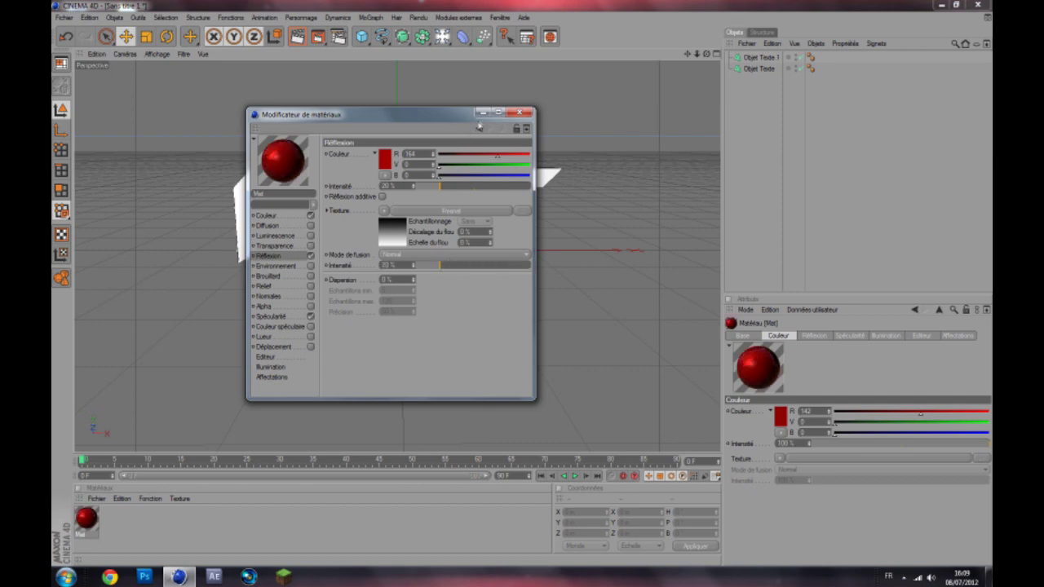
pyautogui.click(520, 113)
pyautogui.moveTo(89, 520); pyautogui.dragTo(769, 71)
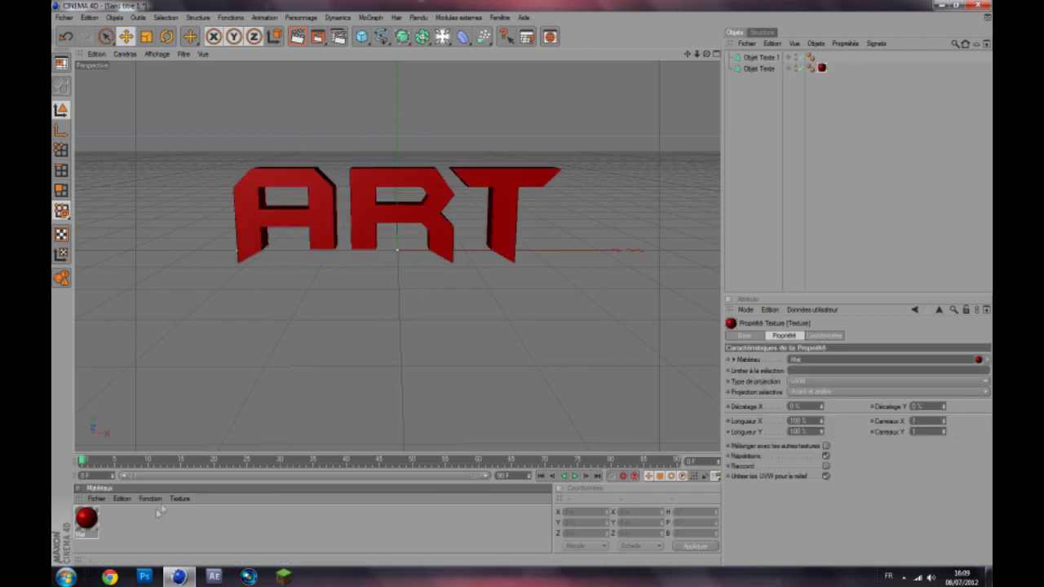
# Create a second material and set its colour to pure white, with red, green and blue at 255
pyautogui.doubleClick(126, 523)
pyautogui.doubleClick(85, 519)
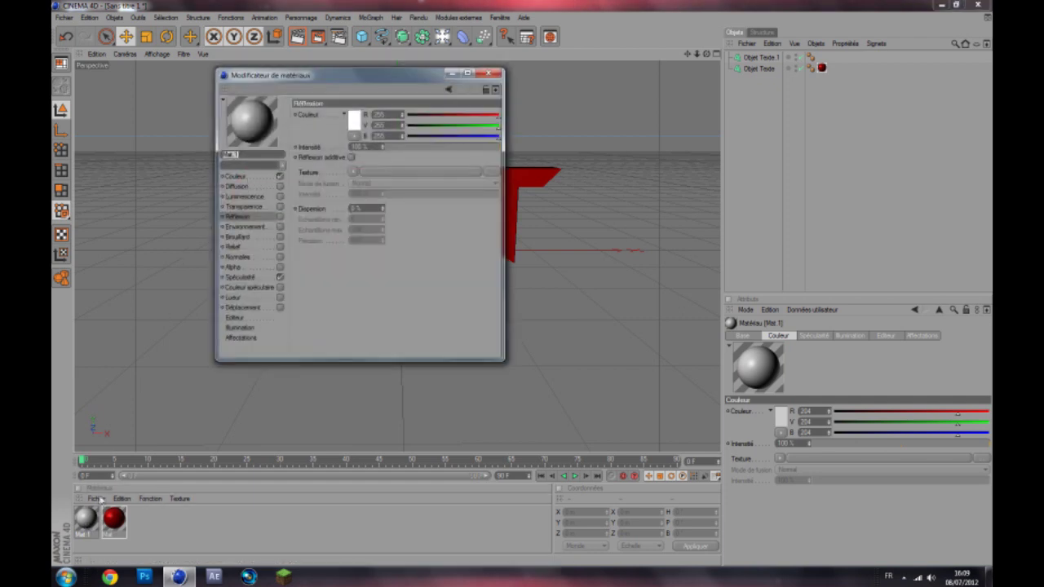
pyautogui.click(96, 499)
pyautogui.click(157, 534)
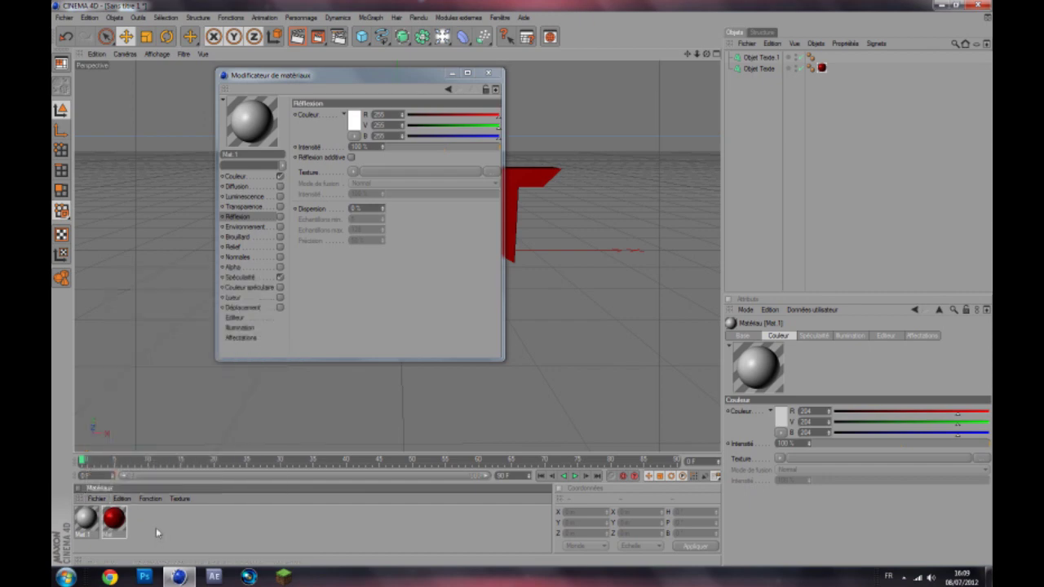
pyautogui.click(253, 176)
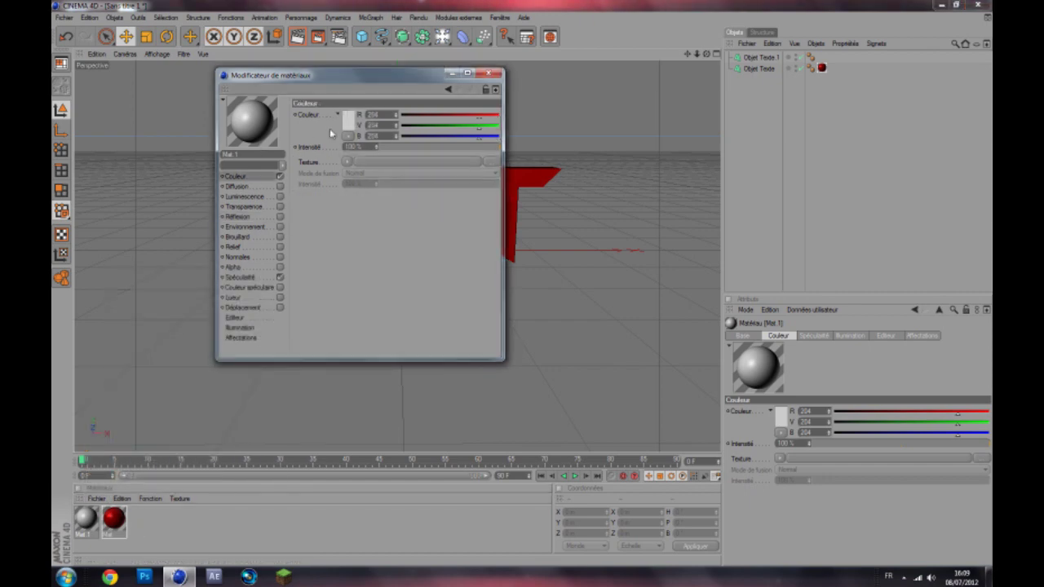
pyautogui.click(352, 123)
pyautogui.moveTo(294, 87); pyautogui.dragTo(256, 81)
pyautogui.click(340, 166)
pyautogui.click(259, 217)
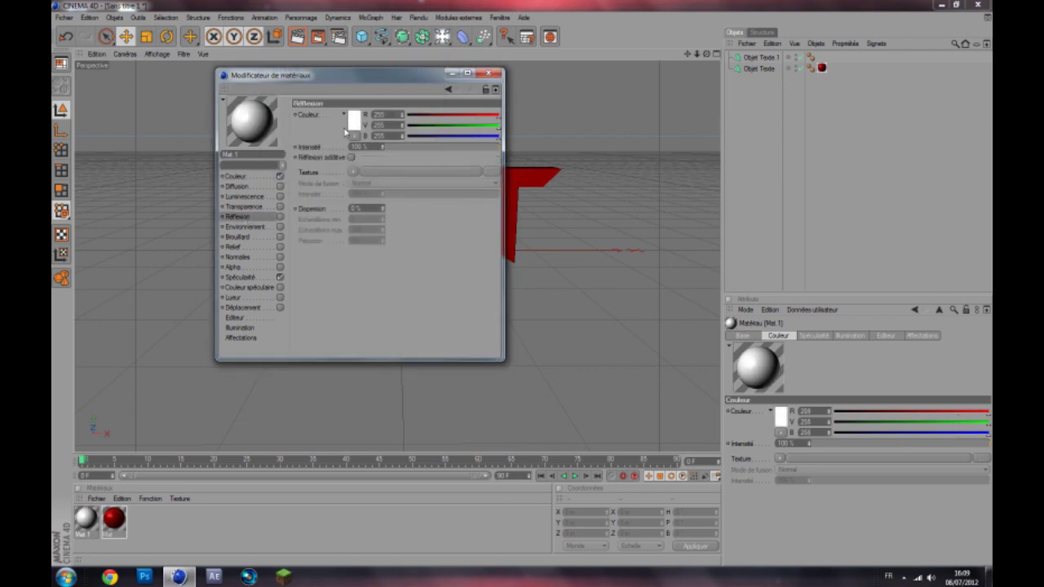
pyautogui.click(487, 74)
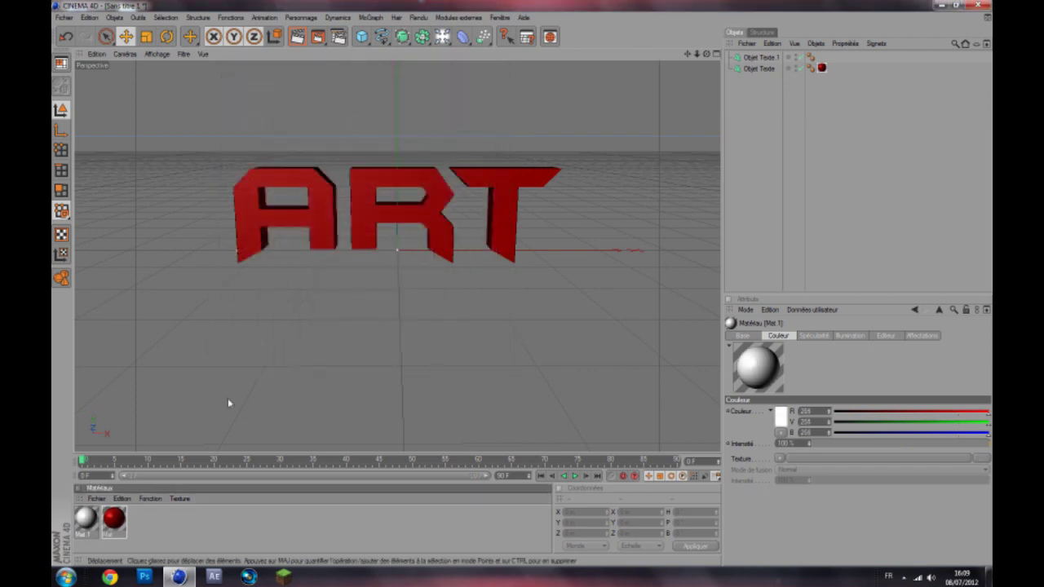
# Set the white material's reflection intensity to 20% and give the reflection a Fresnel texture at 20% intensity
pyautogui.doubleClick(79, 523)
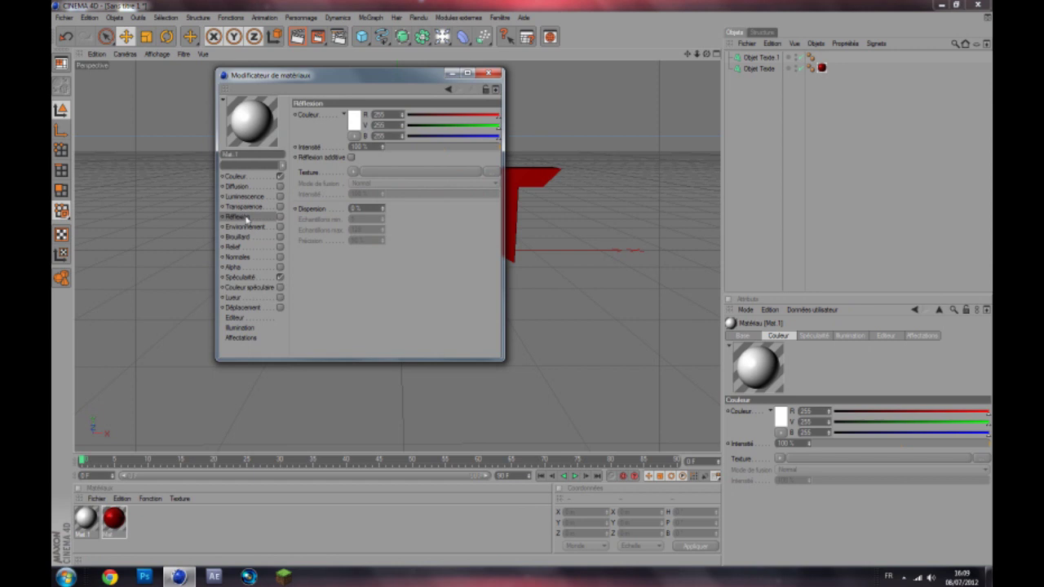
pyautogui.click(408, 149)
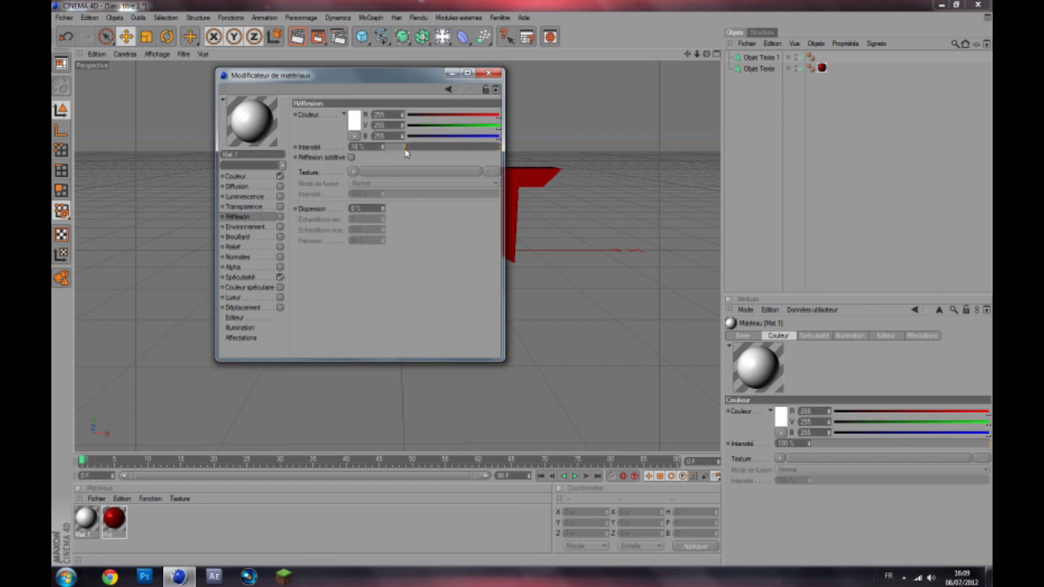
pyautogui.click(352, 172)
pyautogui.click(384, 294)
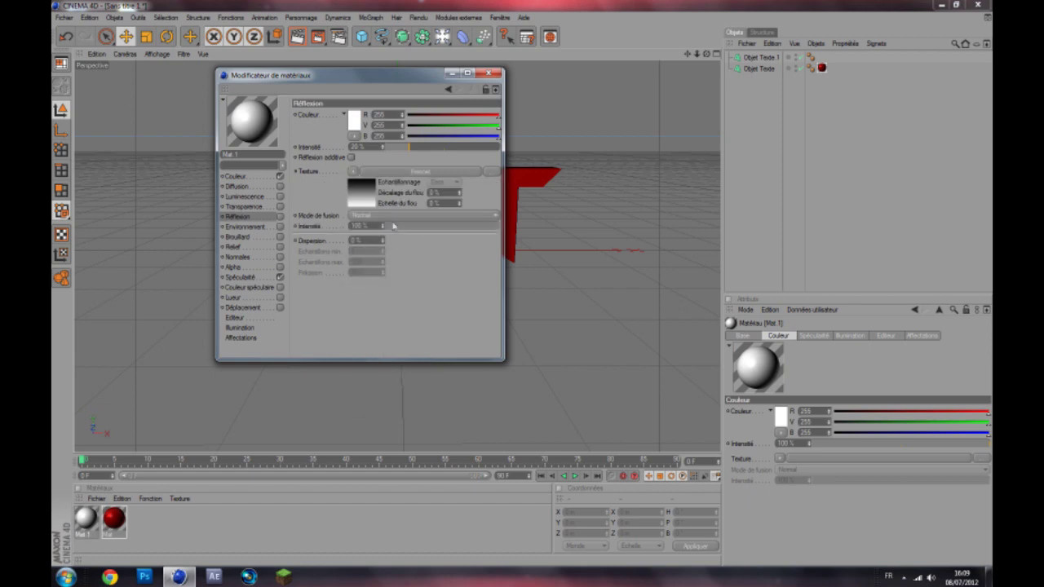
pyautogui.moveTo(417, 229); pyautogui.dragTo(411, 226)
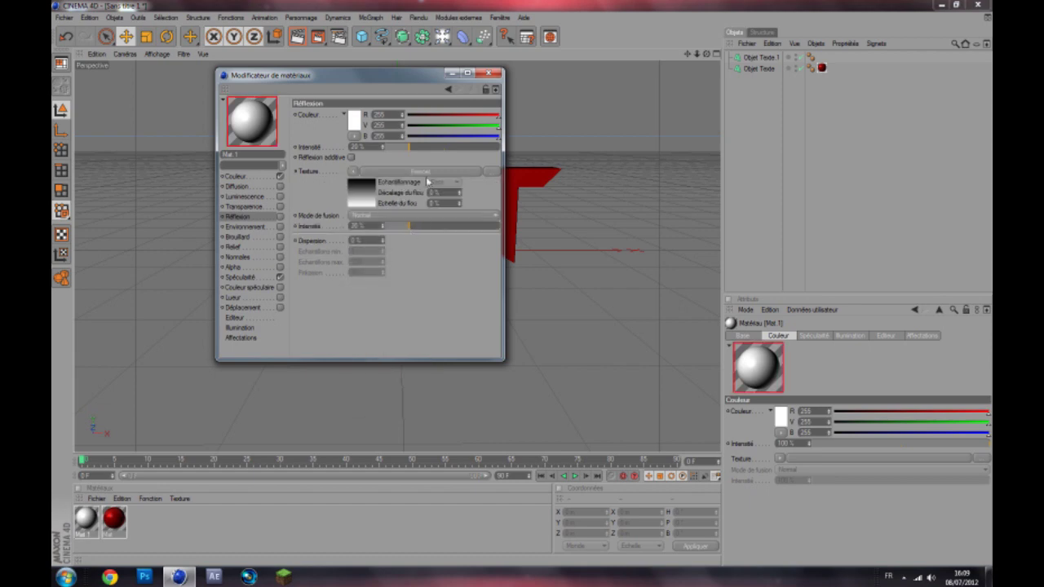
pyautogui.click(489, 75)
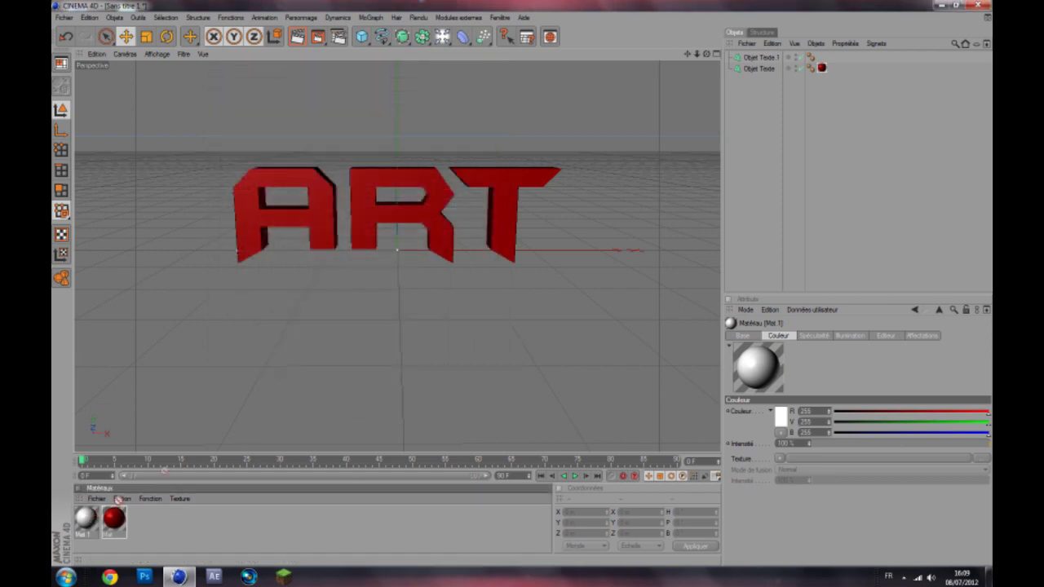
# Apply the white material to both text objects, placing the red material tag after the white one on the "Art" text
pyautogui.moveTo(776, 42); pyautogui.dragTo(826, 68)
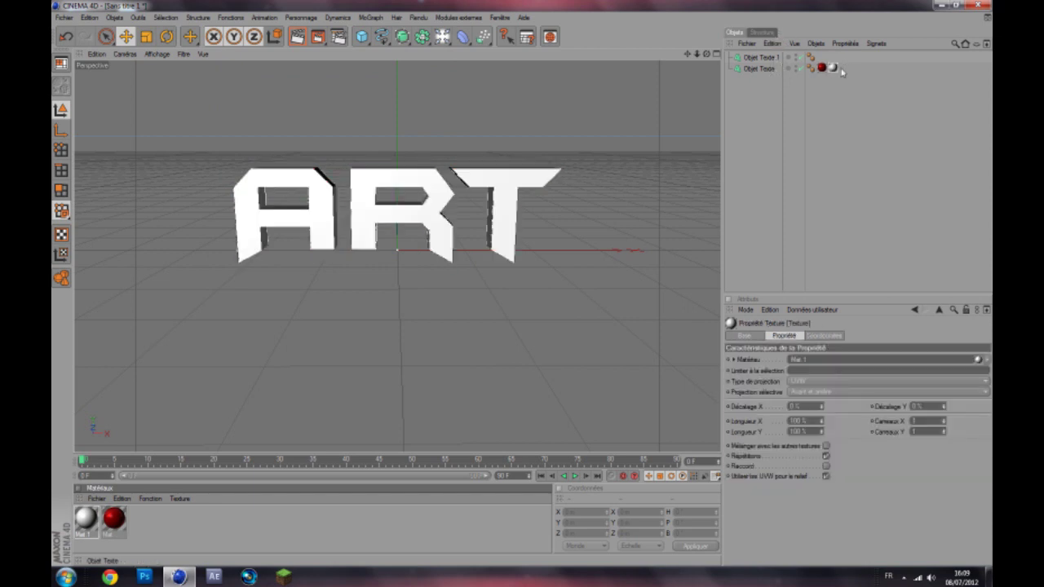
pyautogui.moveTo(823, 68); pyautogui.dragTo(842, 71)
pyautogui.click(845, 155)
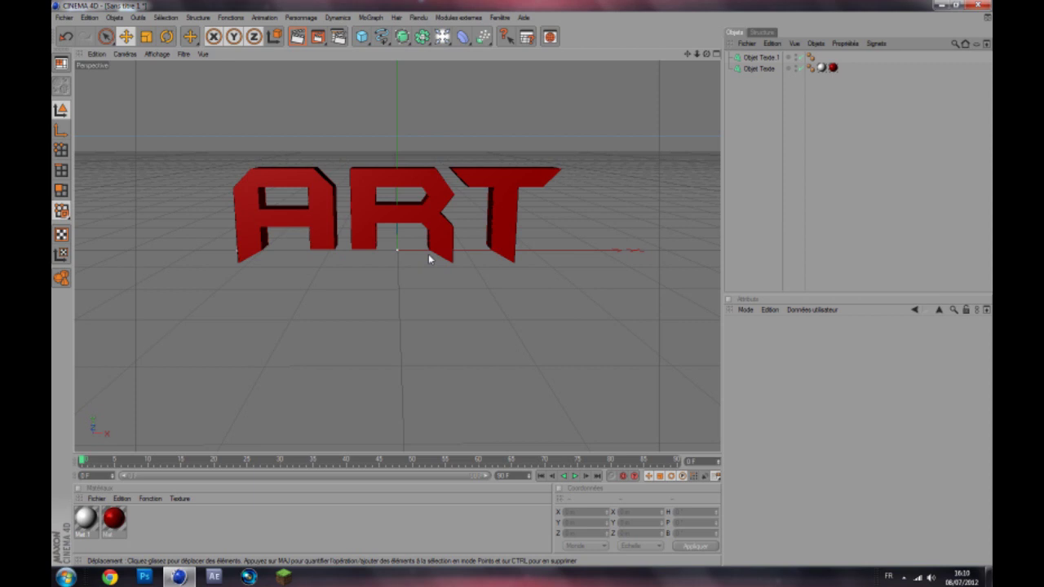
pyautogui.click(82, 522)
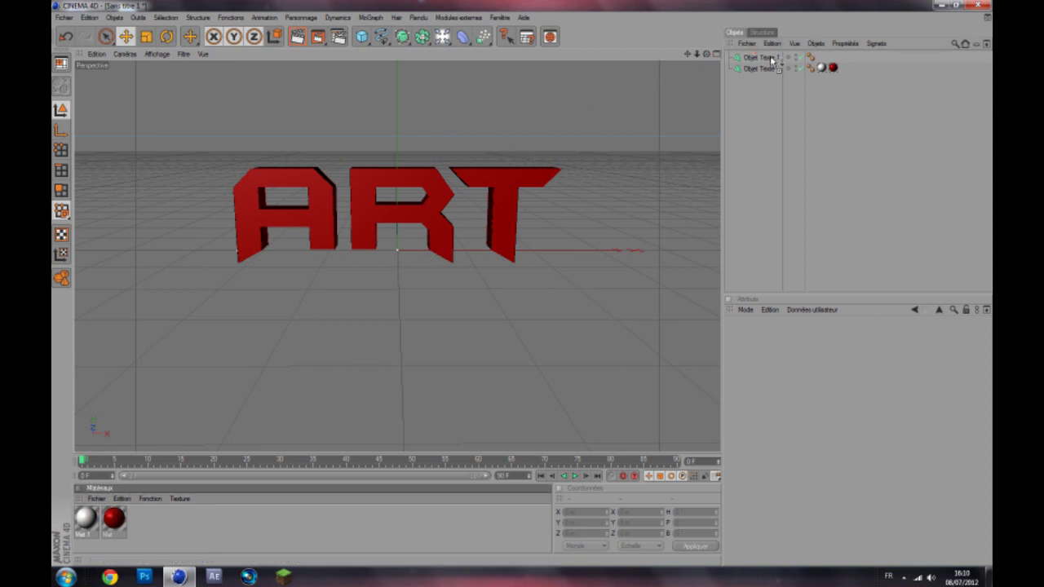
pyautogui.moveTo(771, 59); pyautogui.dragTo(771, 59)
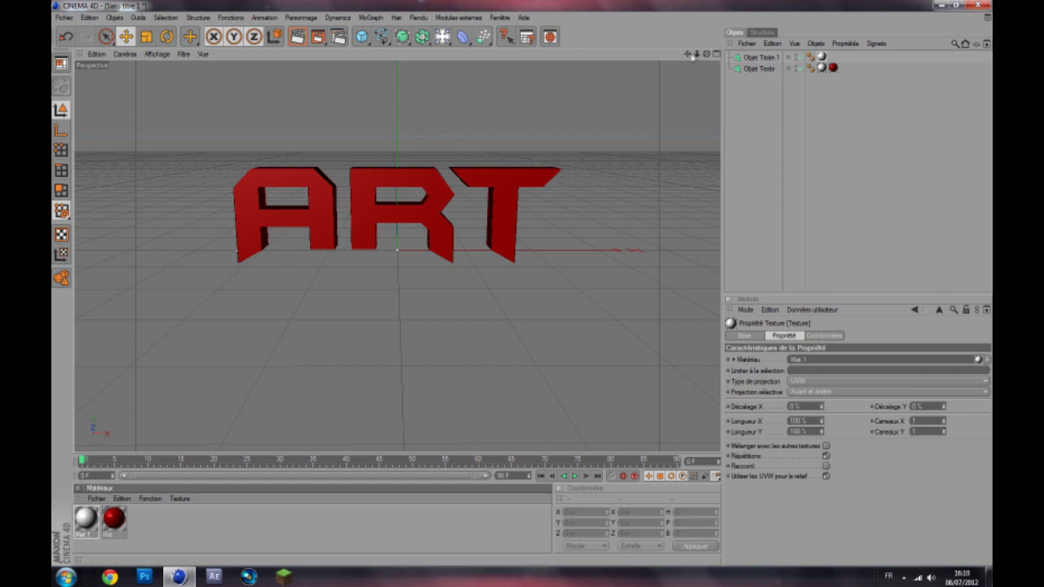
# Break the "Art" text object into 20 pieces with the Thrausi 1.22 plugin
pyautogui.moveTo(688, 55); pyautogui.dragTo(663, 258)
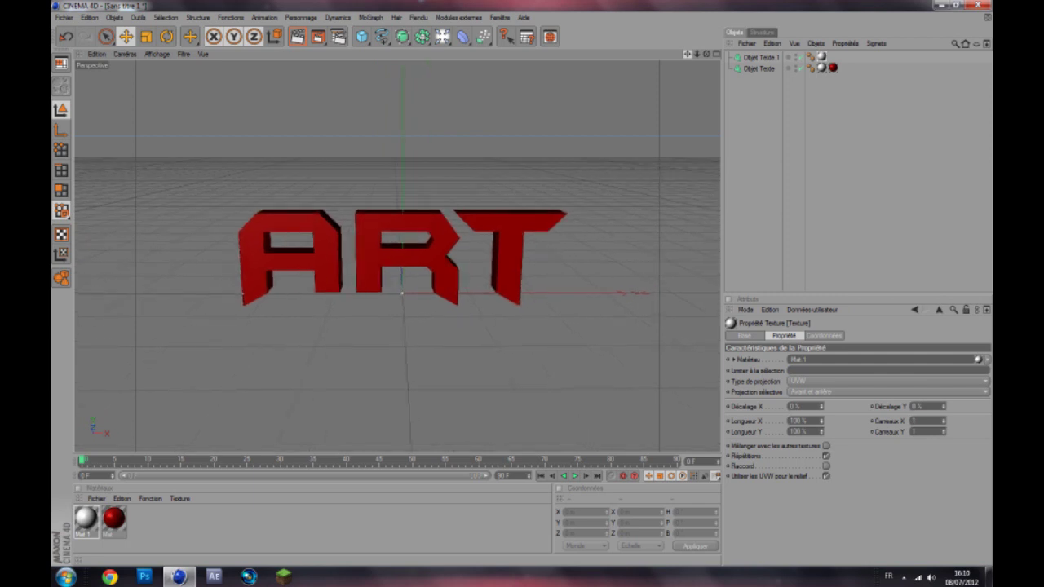
pyautogui.click(760, 69)
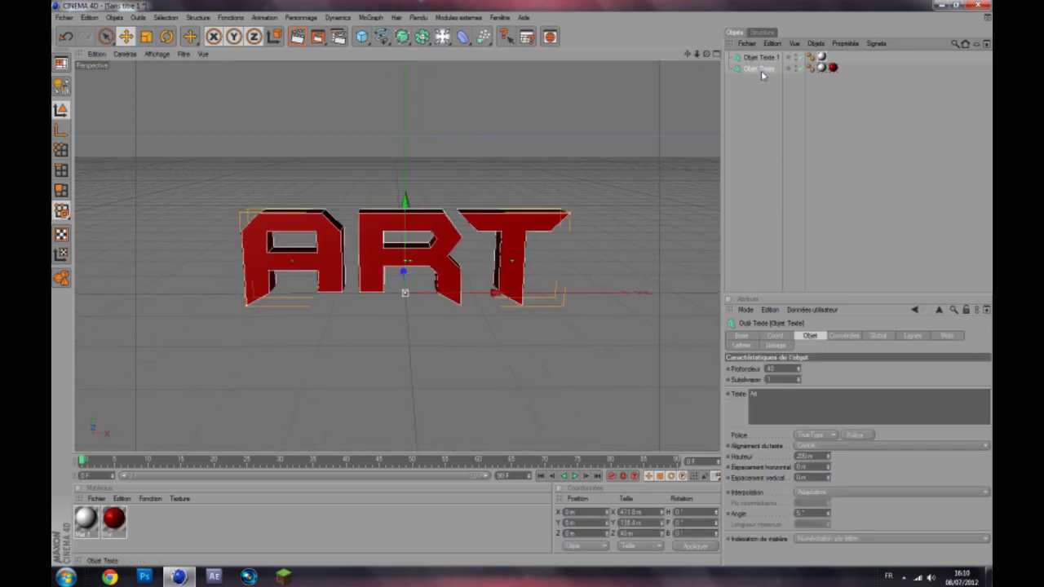
pyautogui.click(464, 18)
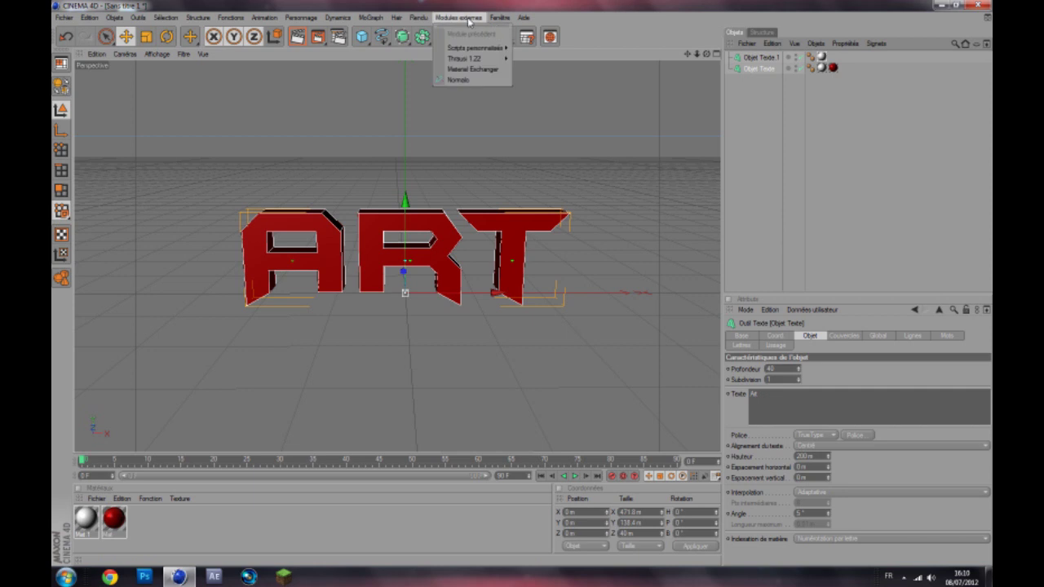
pyautogui.moveTo(477, 63)
pyautogui.click(527, 67)
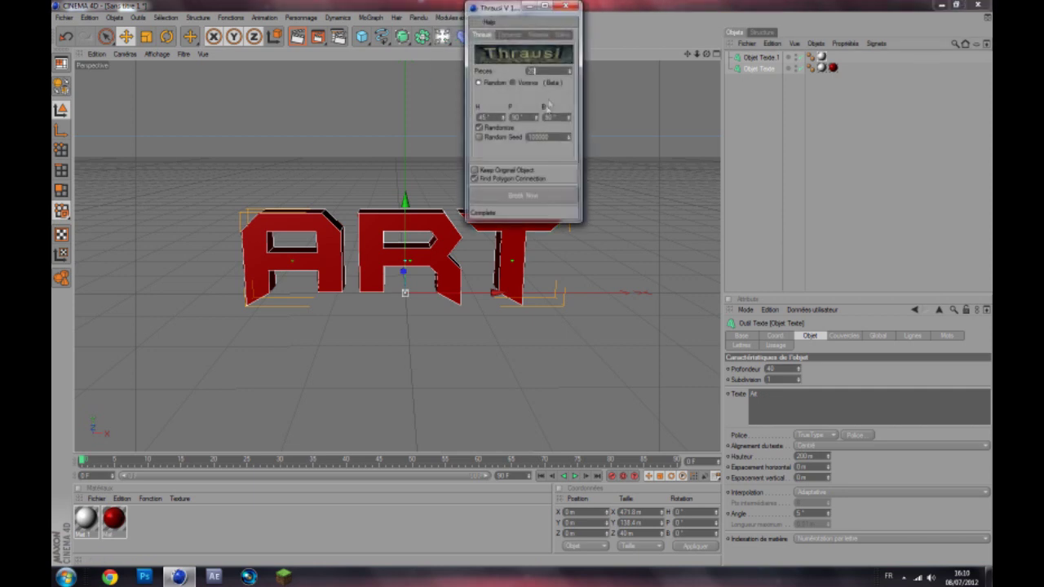
pyautogui.click(524, 197)
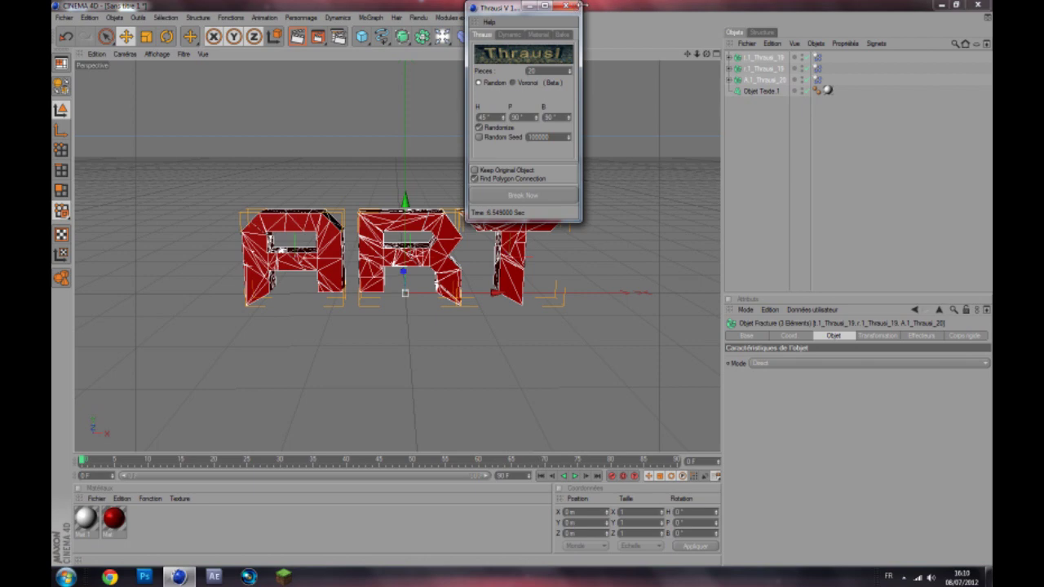
pyautogui.click(573, 8)
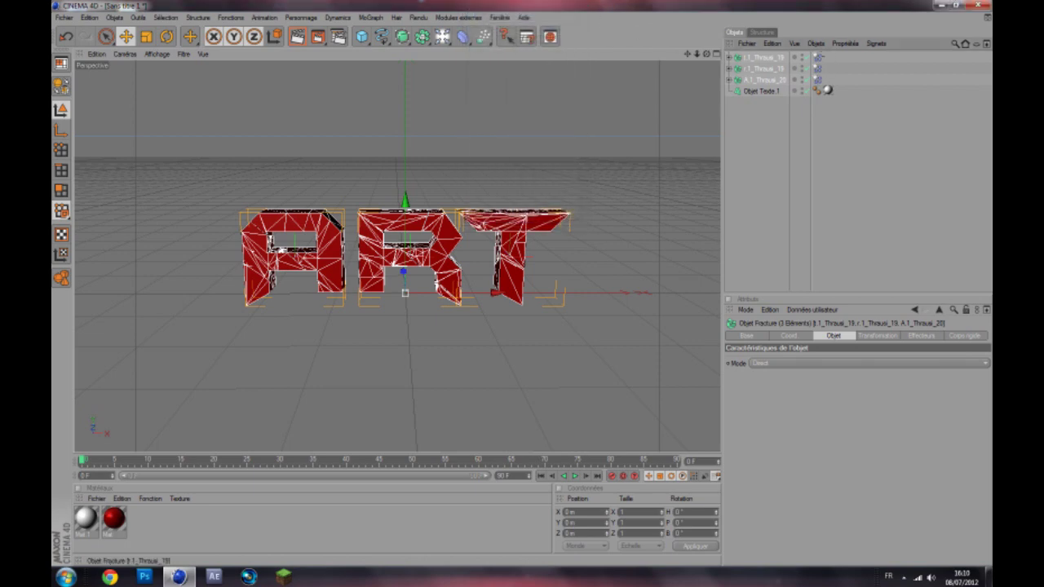
# Set the rigid body dynamics of the three fractured "Art" letters to trigger on collision (Sur collision), and deselect them
pyautogui.click(818, 80)
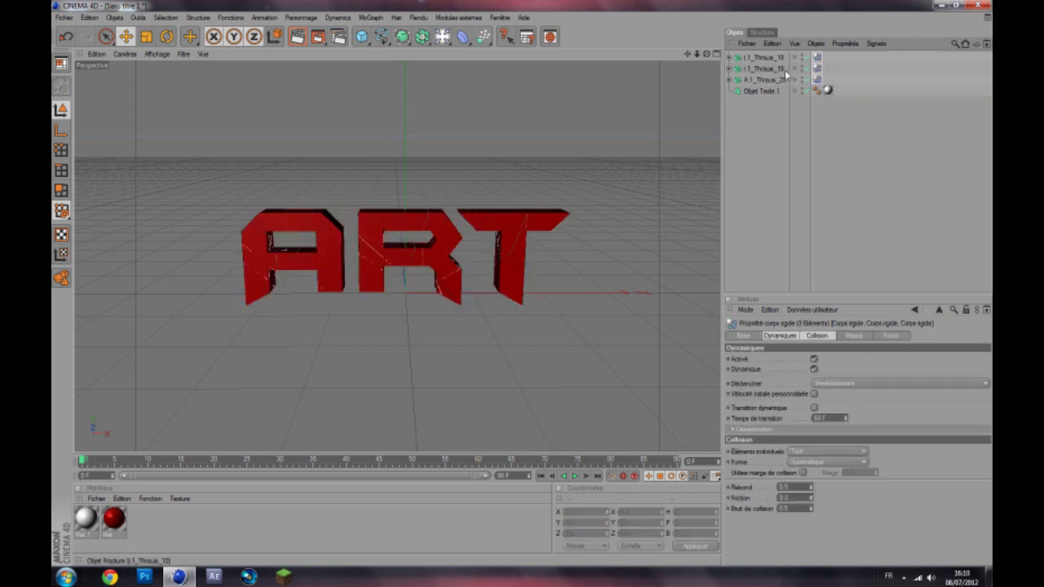
pyautogui.click(793, 336)
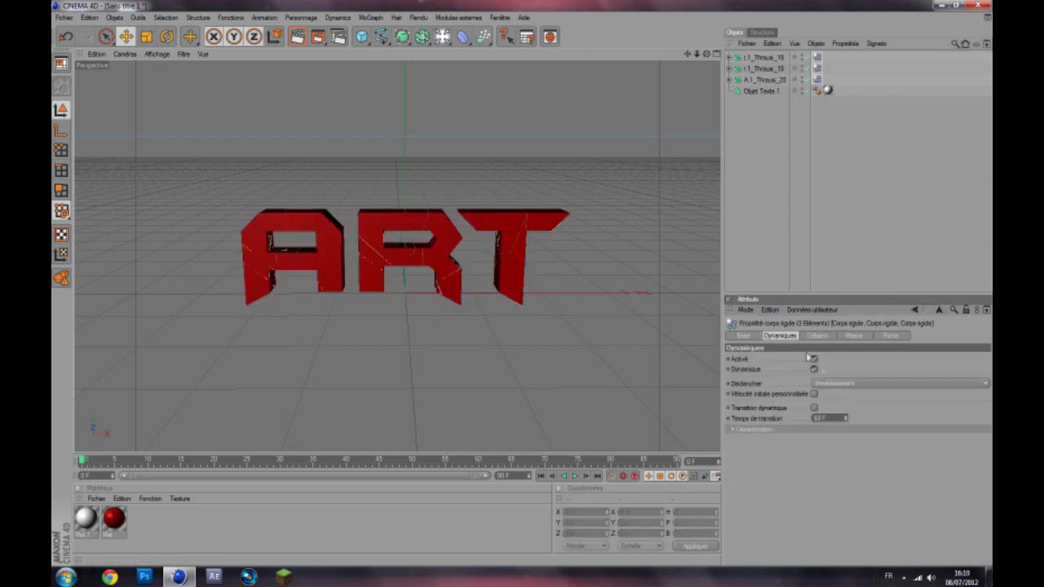
pyautogui.click(835, 385)
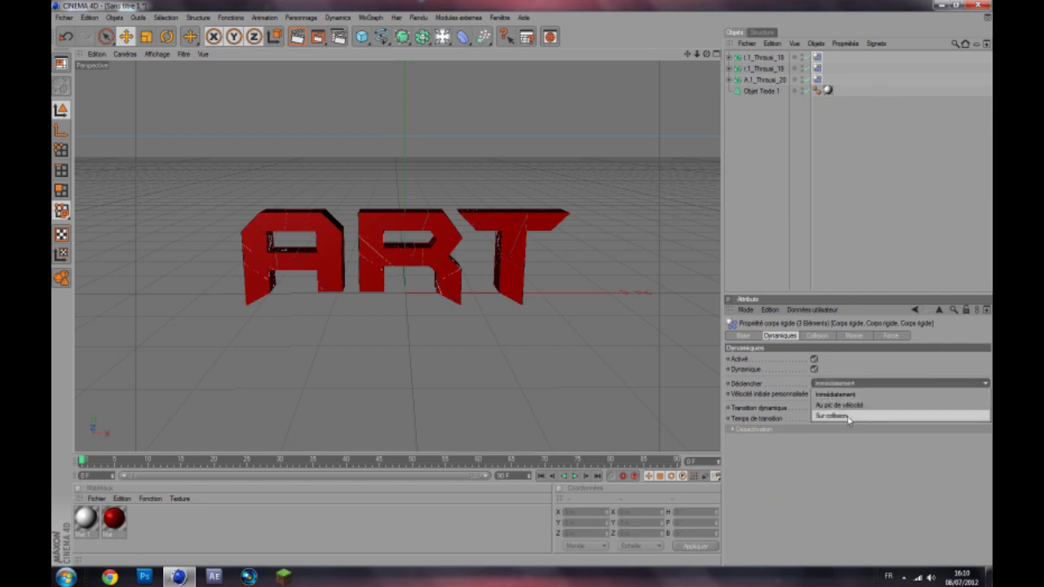
pyautogui.click(849, 417)
pyautogui.click(836, 169)
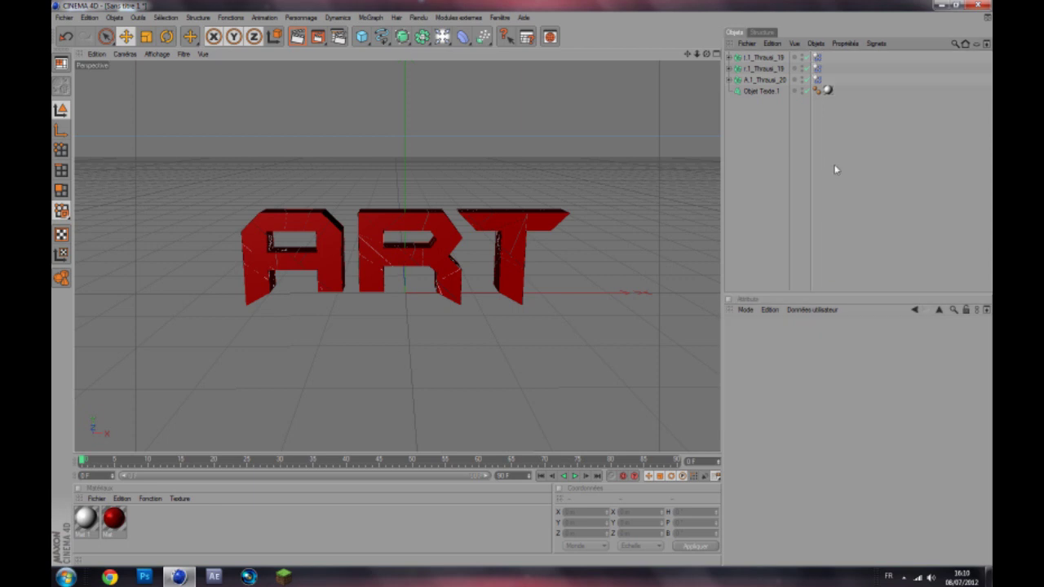
# Add a floor object (Sol) to the scene under the "Art" letters
pyautogui.click(442, 35)
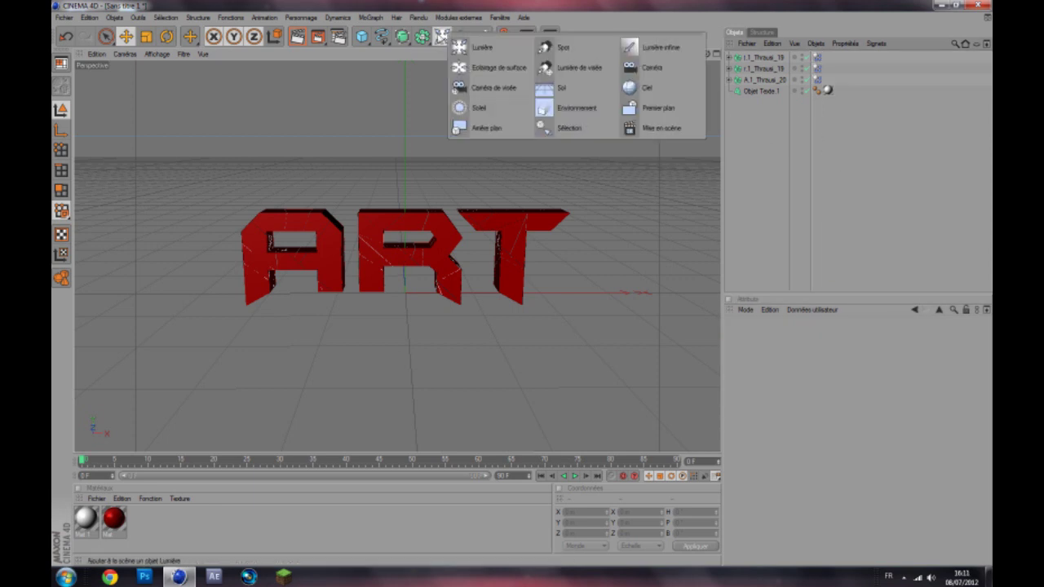
pyautogui.click(572, 88)
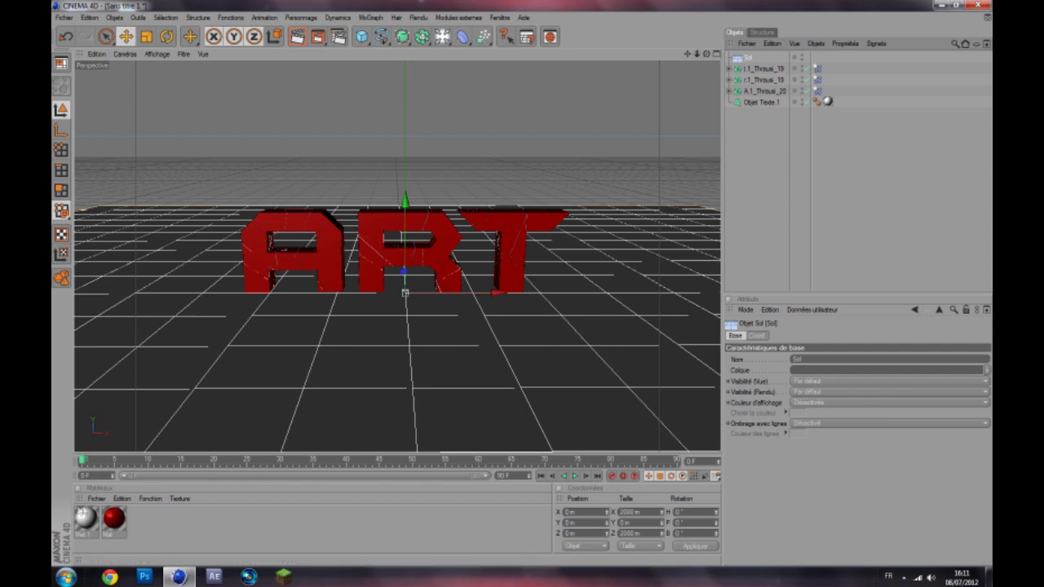
pyautogui.click(96, 499)
pyautogui.moveTo(163, 368)
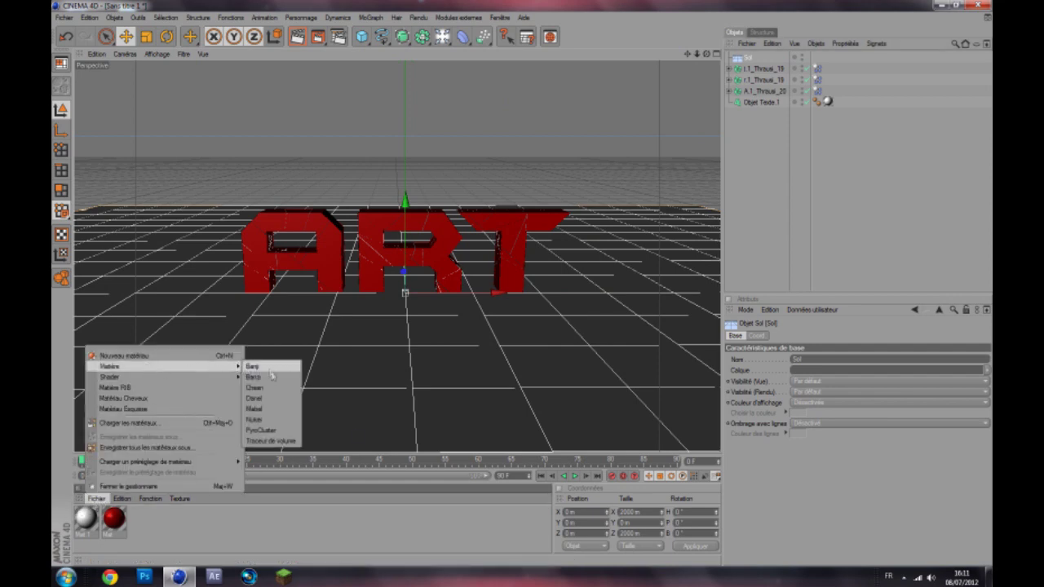
pyautogui.click(156, 532)
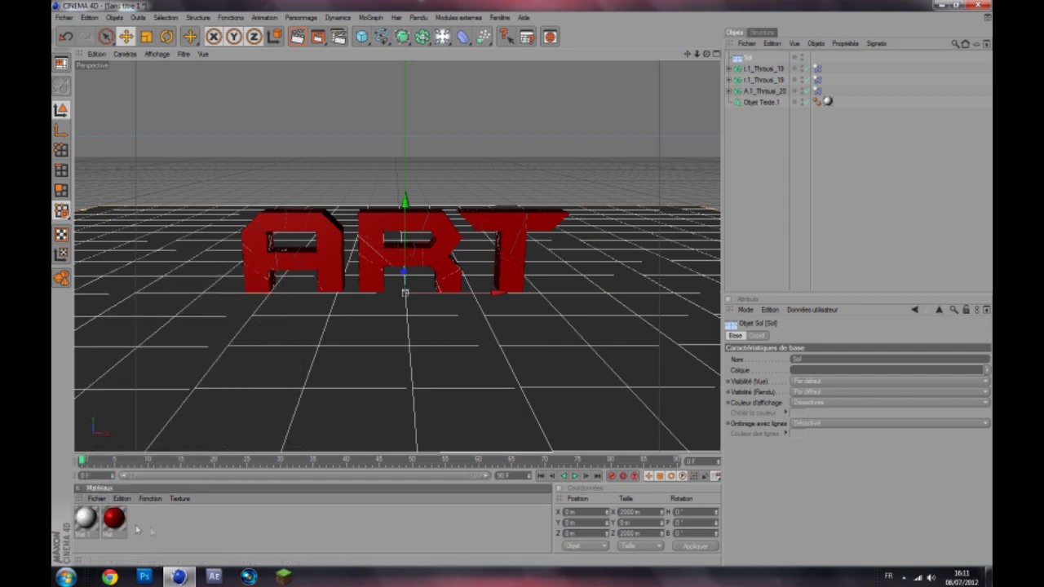
# Create a Danel material and set its diffuse colour to black
pyautogui.click(95, 498)
pyautogui.moveTo(163, 367)
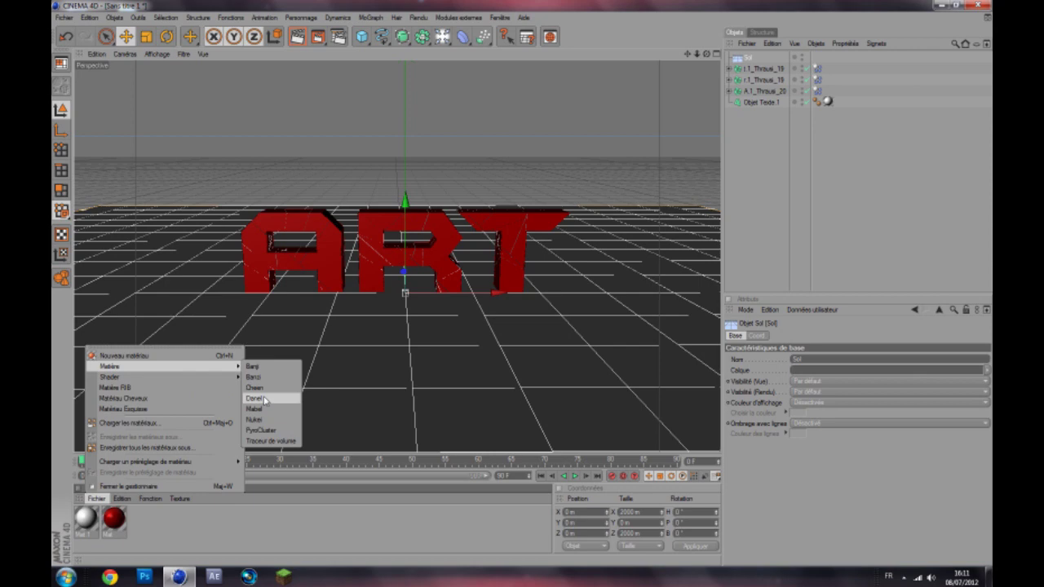
pyautogui.click(255, 398)
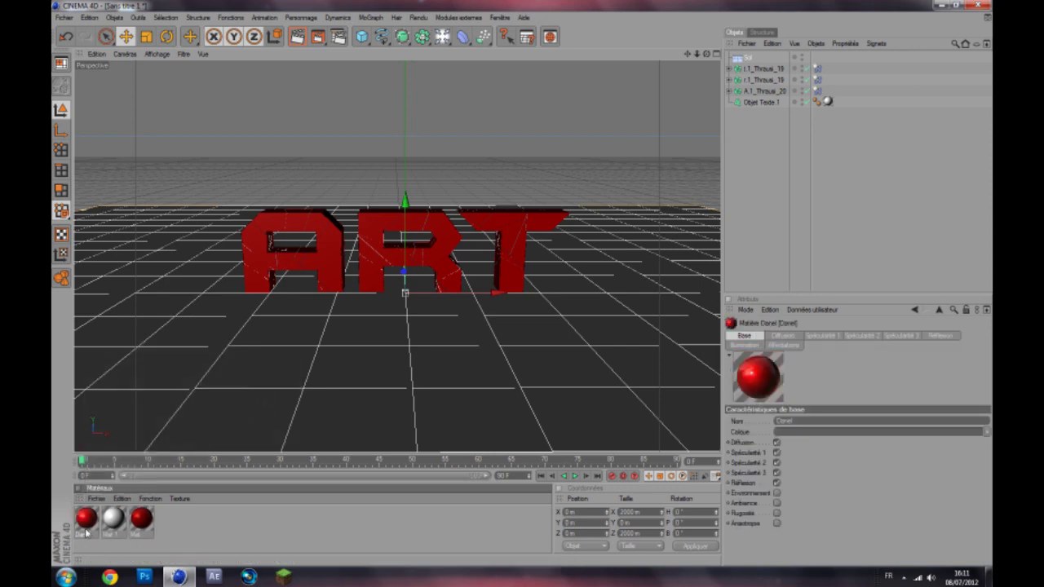
pyautogui.doubleClick(86, 530)
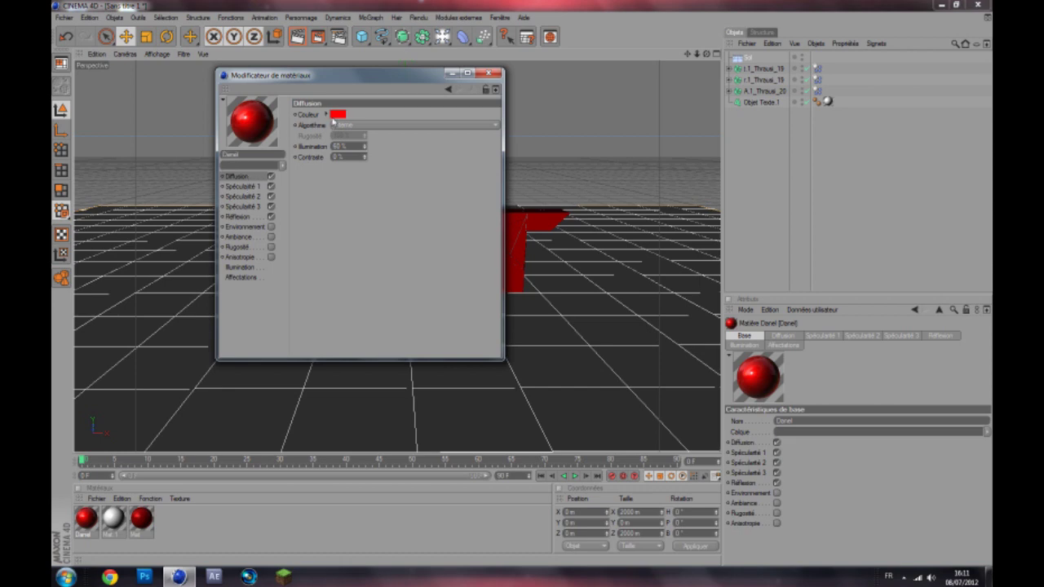
pyautogui.click(341, 118)
pyautogui.click(334, 137)
pyautogui.click(323, 163)
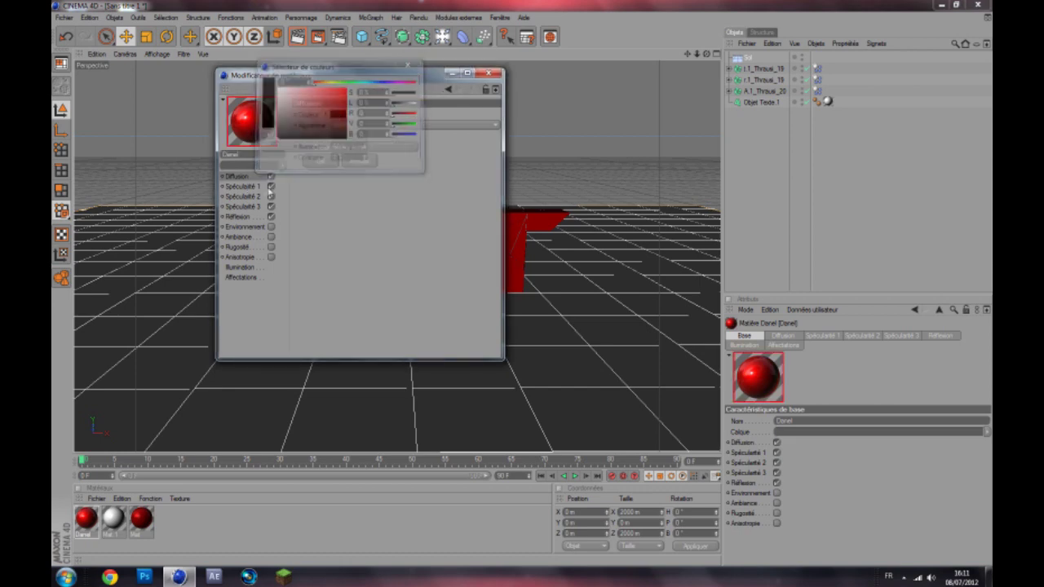
# Set the colours of Spécularité 2 and Spécularité 3 on the Danel material to black, and close the material editor
pyautogui.click(245, 196)
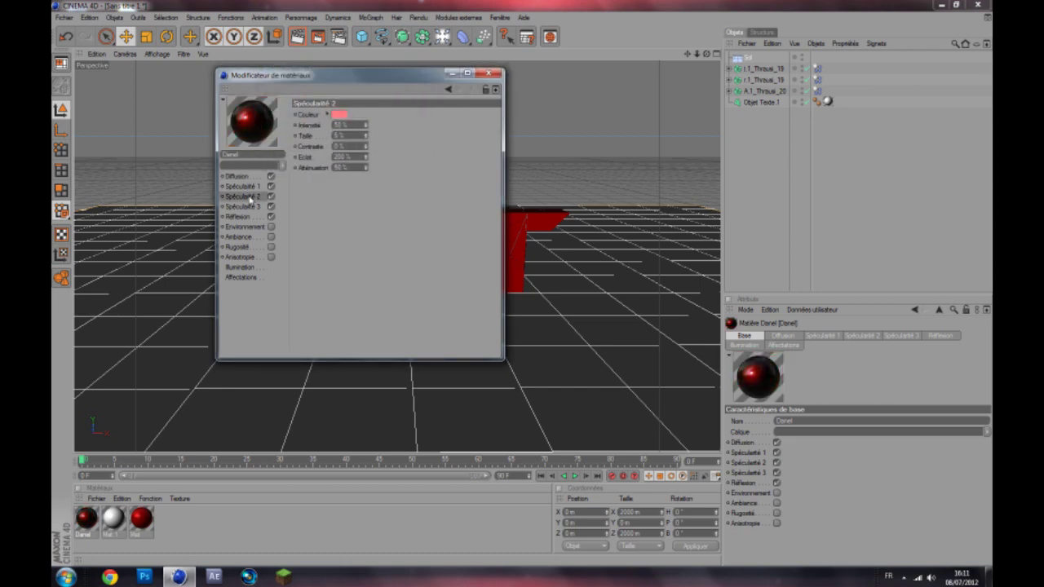
pyautogui.click(336, 116)
pyautogui.click(335, 138)
pyautogui.click(323, 162)
pyautogui.click(243, 206)
pyautogui.click(337, 114)
pyautogui.click(334, 135)
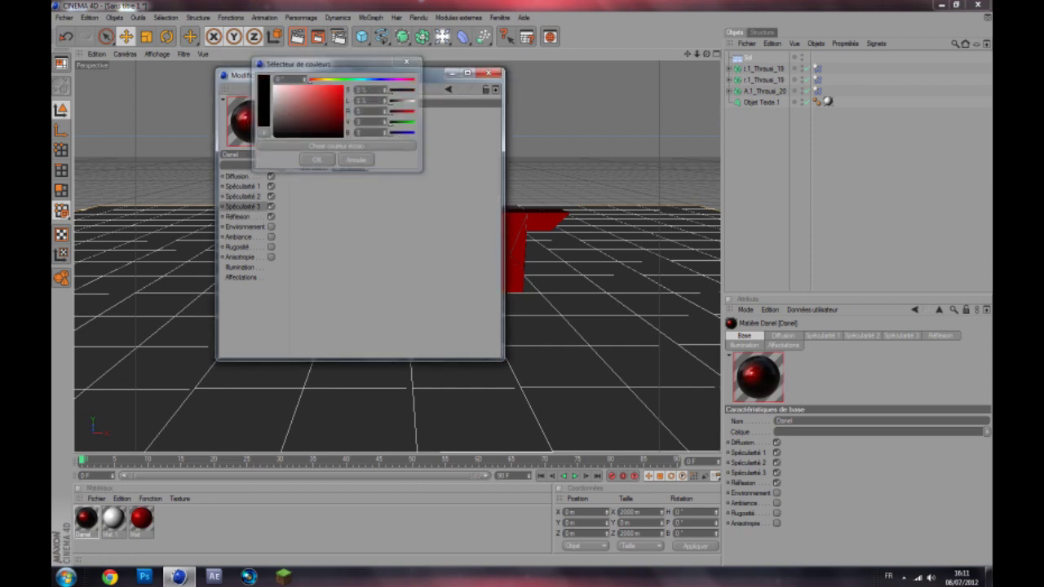
pyautogui.click(319, 160)
pyautogui.click(488, 73)
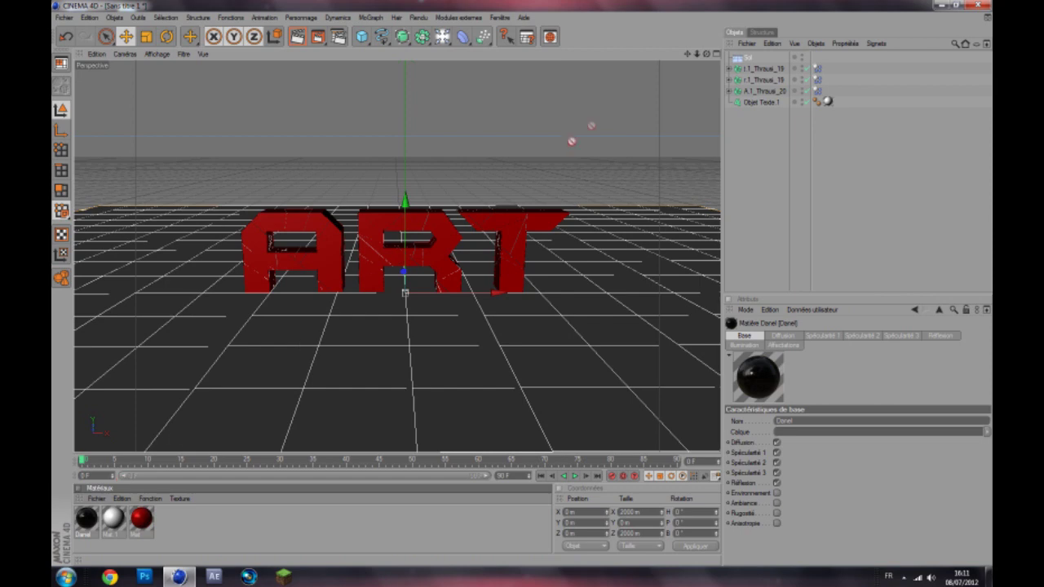
# Apply the black Danel material to the floor (Sol) and give the floor a MoGraph rigid body (Corps rigide) property
pyautogui.moveTo(747, 65); pyautogui.dragTo(744, 59)
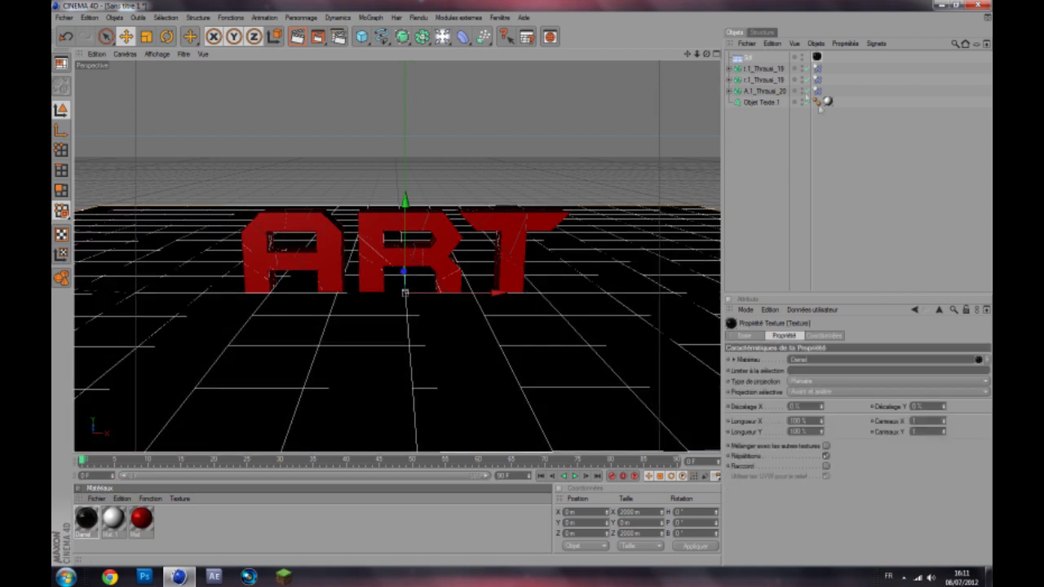
pyautogui.rightClick(756, 59)
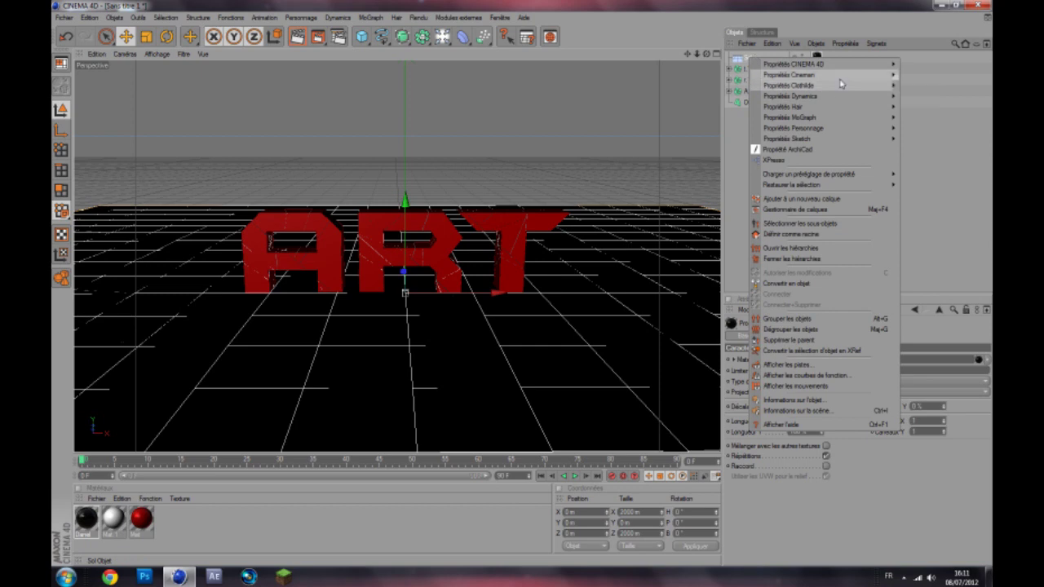
pyautogui.moveTo(852, 121)
pyautogui.click(922, 128)
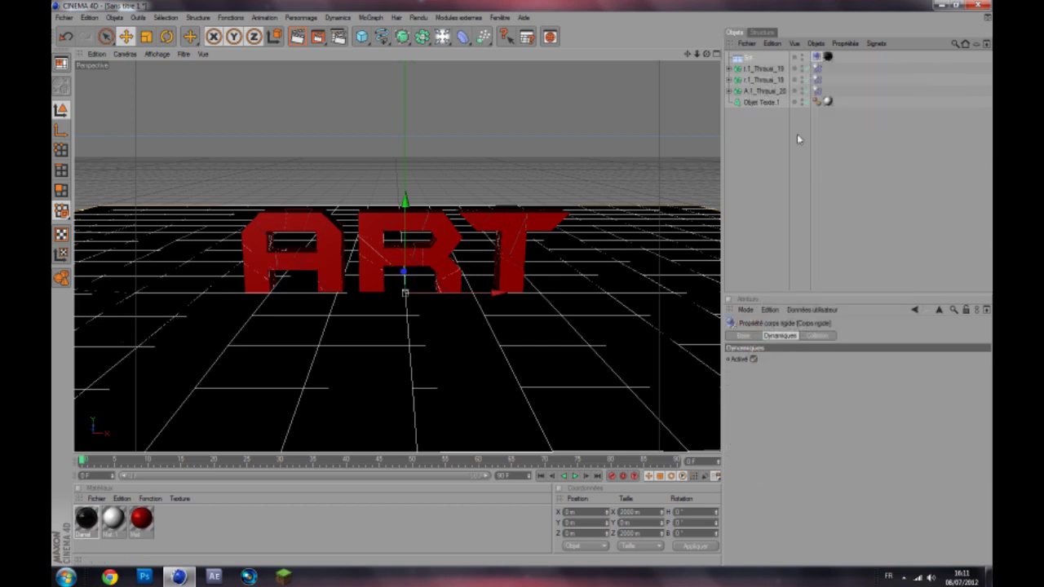
# Add a MoGraph rigid body (Corps rigide) property to the "Design" text object
pyautogui.click(767, 103)
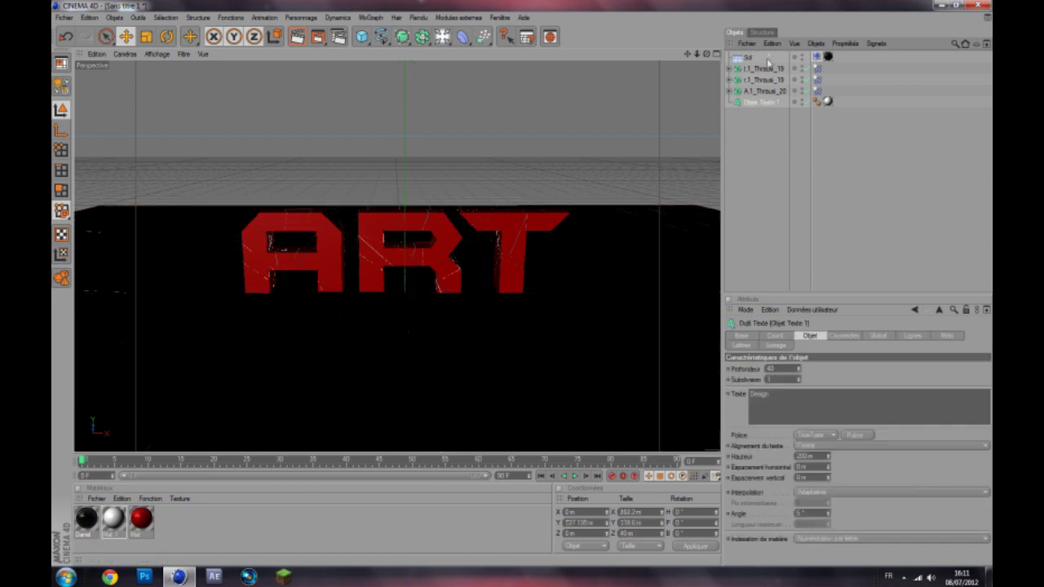
pyautogui.rightClick(761, 107)
pyautogui.moveTo(778, 109)
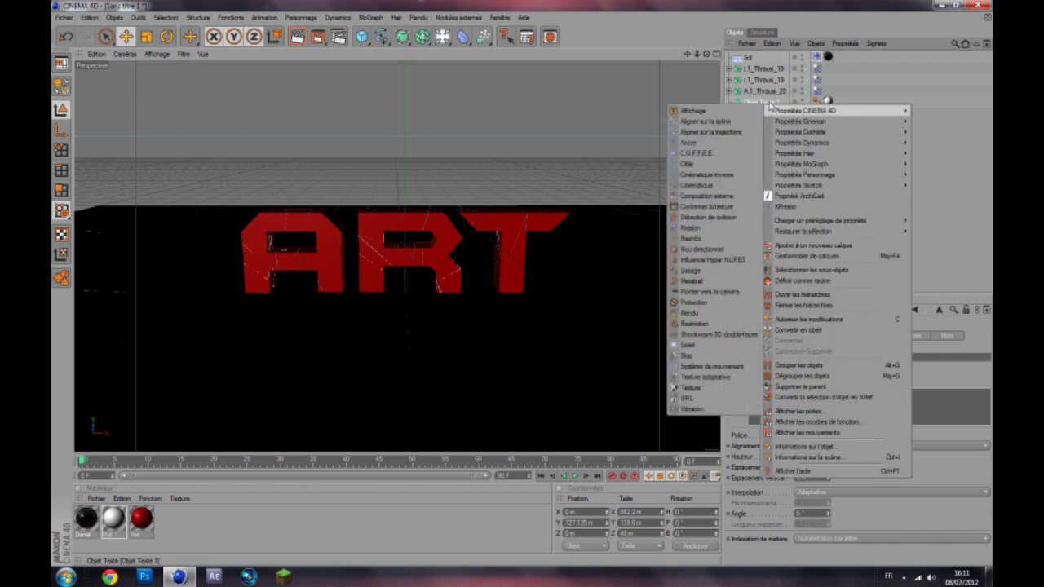
pyautogui.moveTo(832, 166)
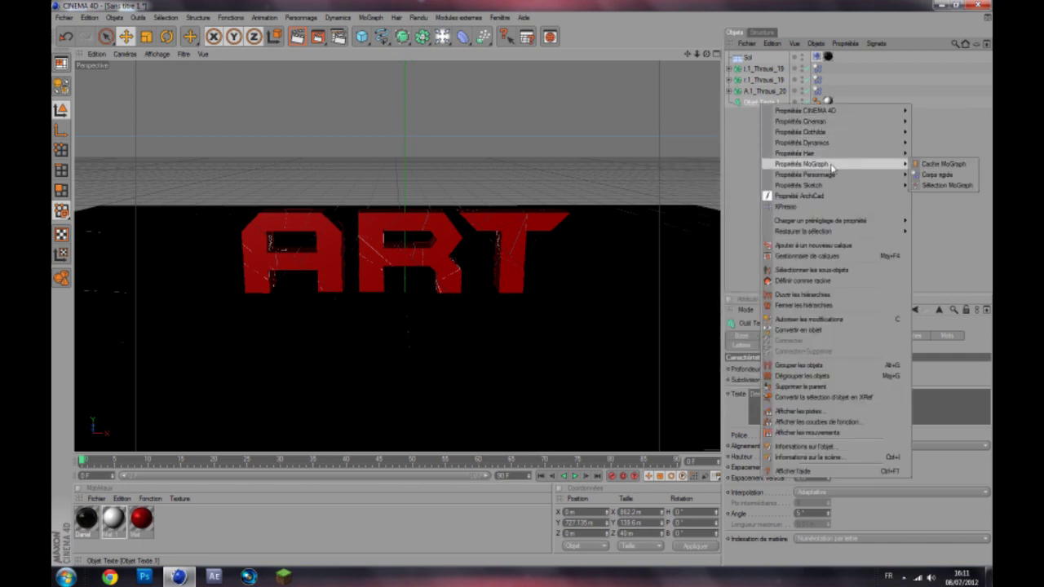
pyautogui.click(947, 174)
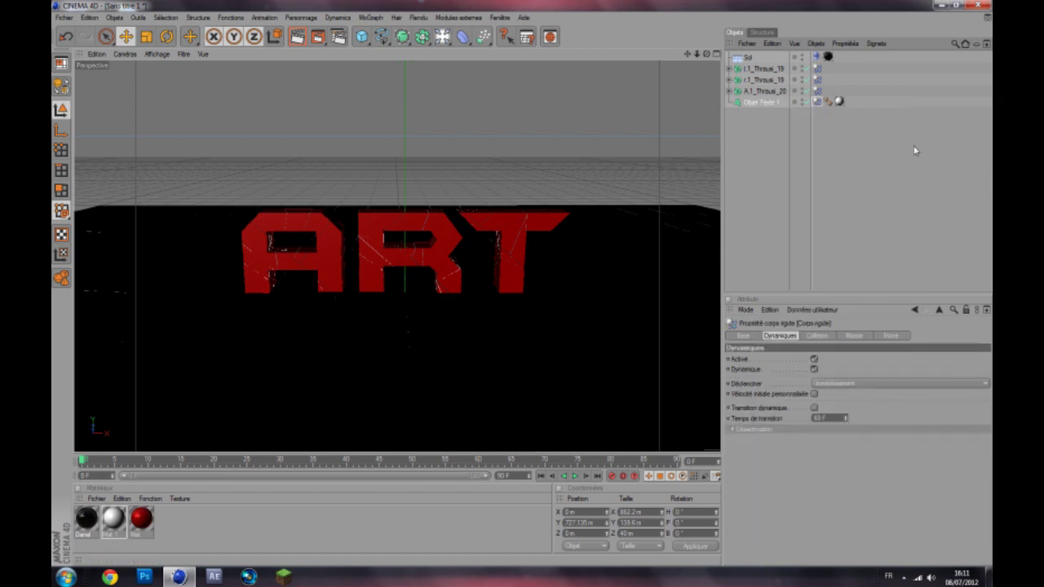
pyautogui.click(759, 103)
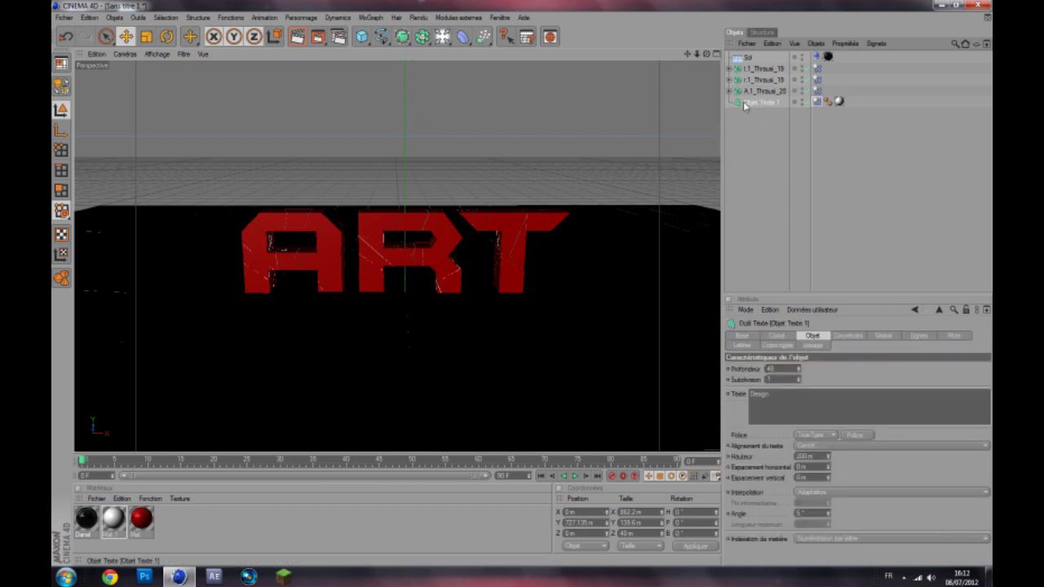
# Add a MoGraph Fracture object, place the "Design" text object inside it, and deselect everything
pyautogui.click(370, 18)
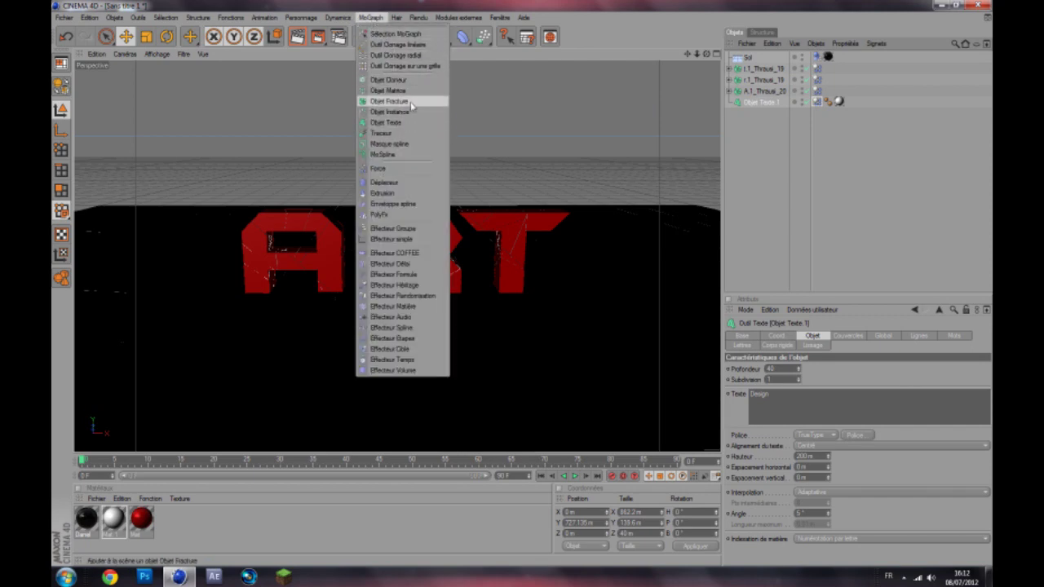
pyautogui.click(389, 101)
pyautogui.moveTo(780, 95); pyautogui.dragTo(772, 61)
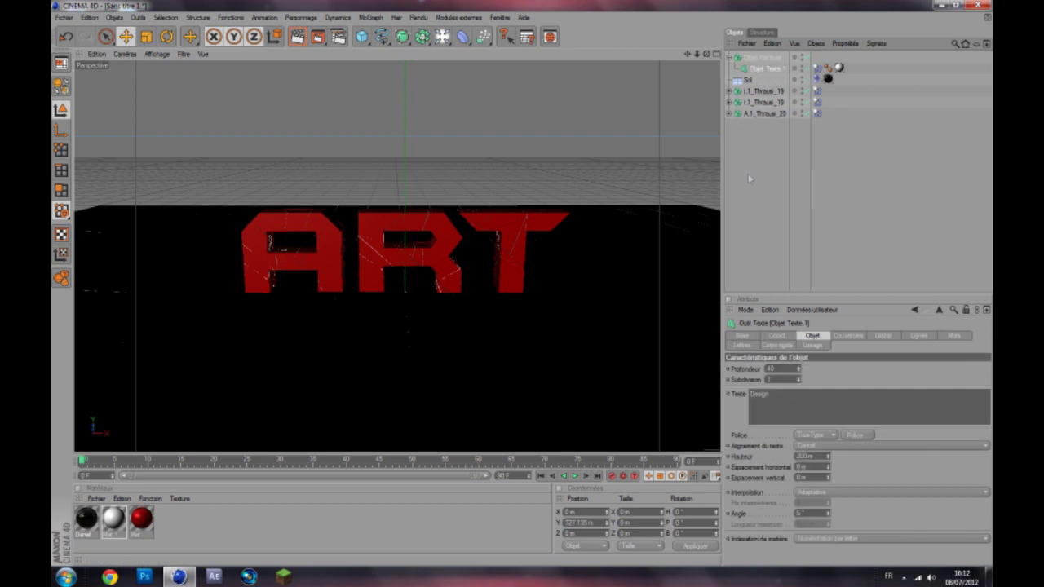
pyautogui.click(751, 178)
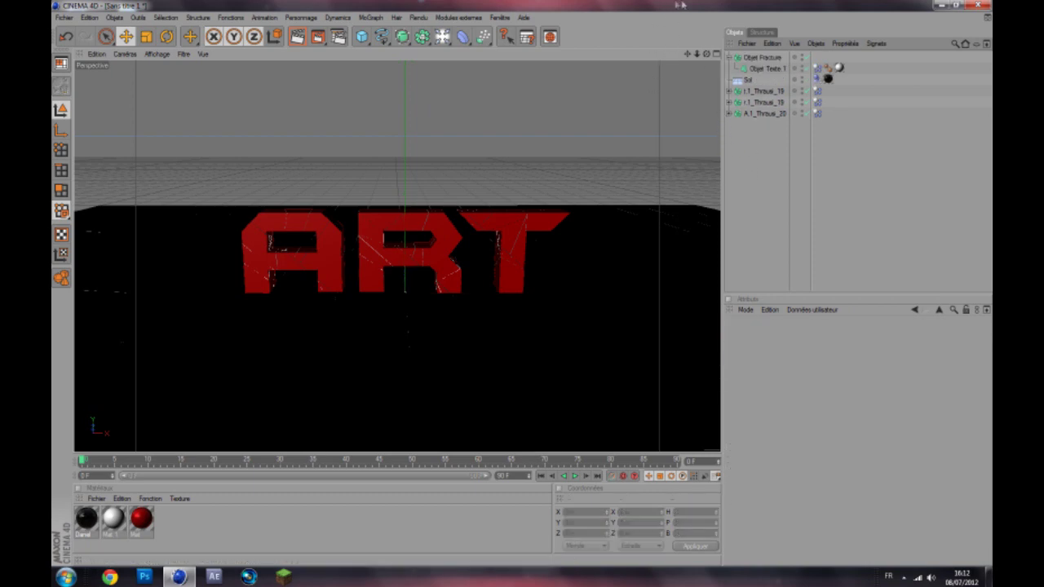
# Add a MoGraph rigid body (Corps rigide) property to the Fracture object and deselect it
pyautogui.click(761, 59)
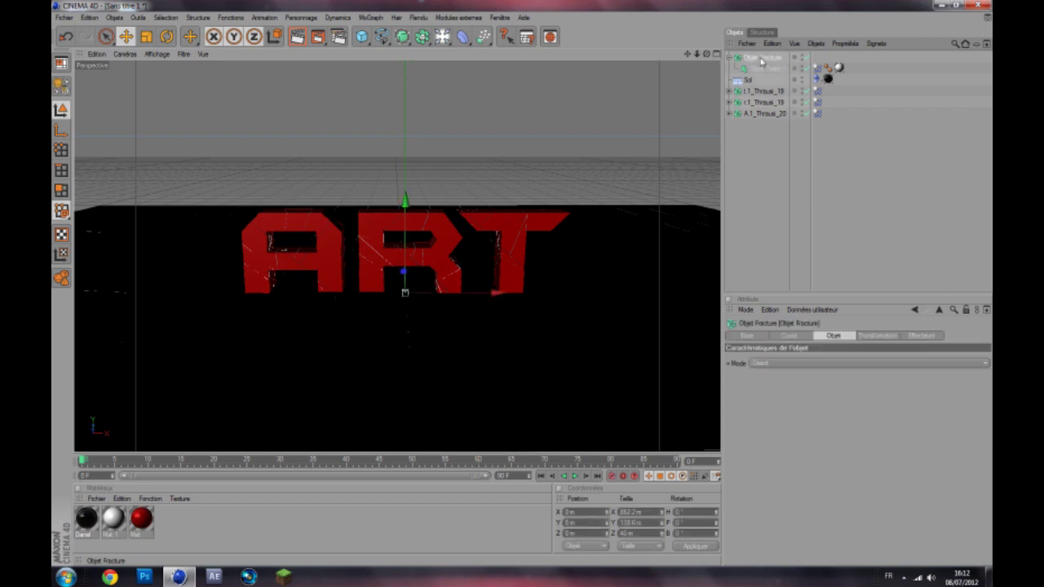
pyautogui.rightClick(761, 62)
pyautogui.moveTo(846, 123)
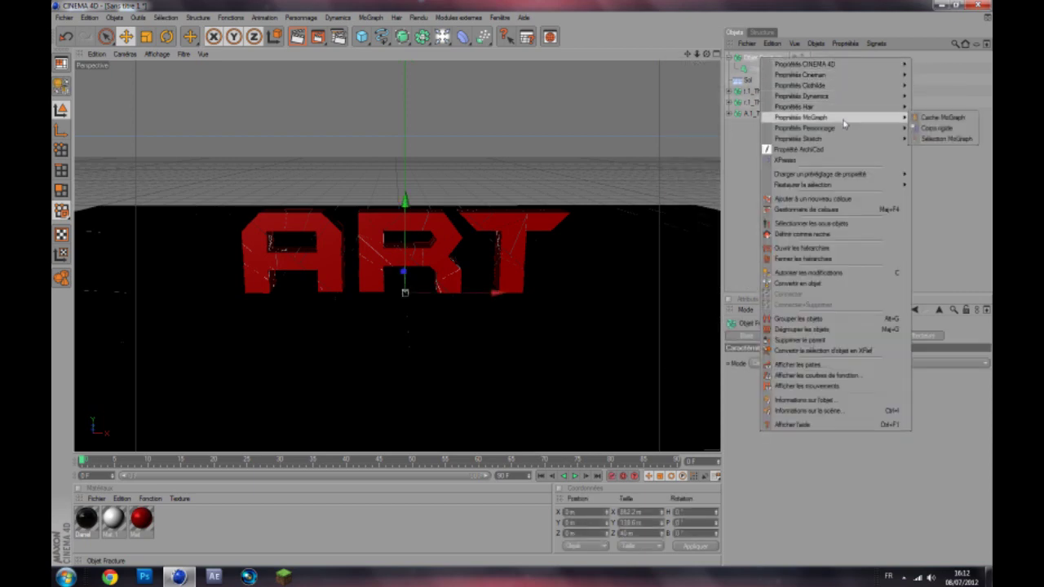
pyautogui.click(937, 128)
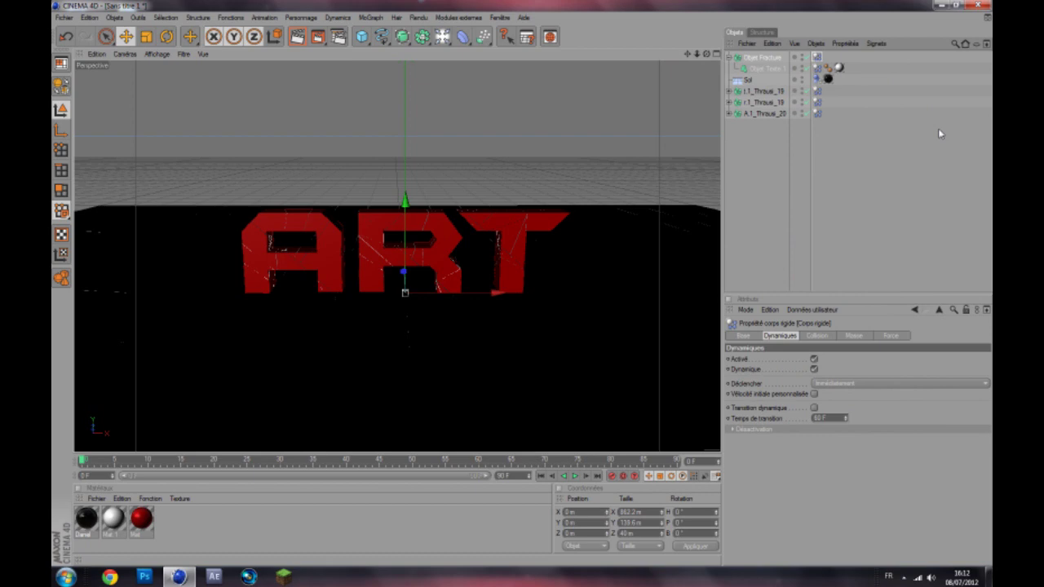
pyautogui.click(857, 205)
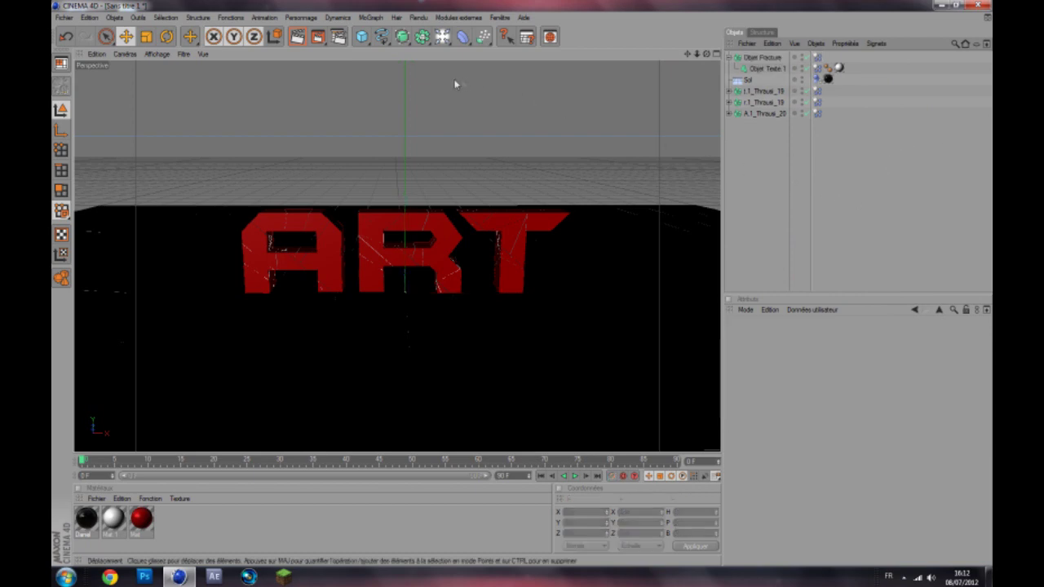
# Add a light and position it in front of the "Art" letters, about 333 m above the floor
pyautogui.click(443, 37)
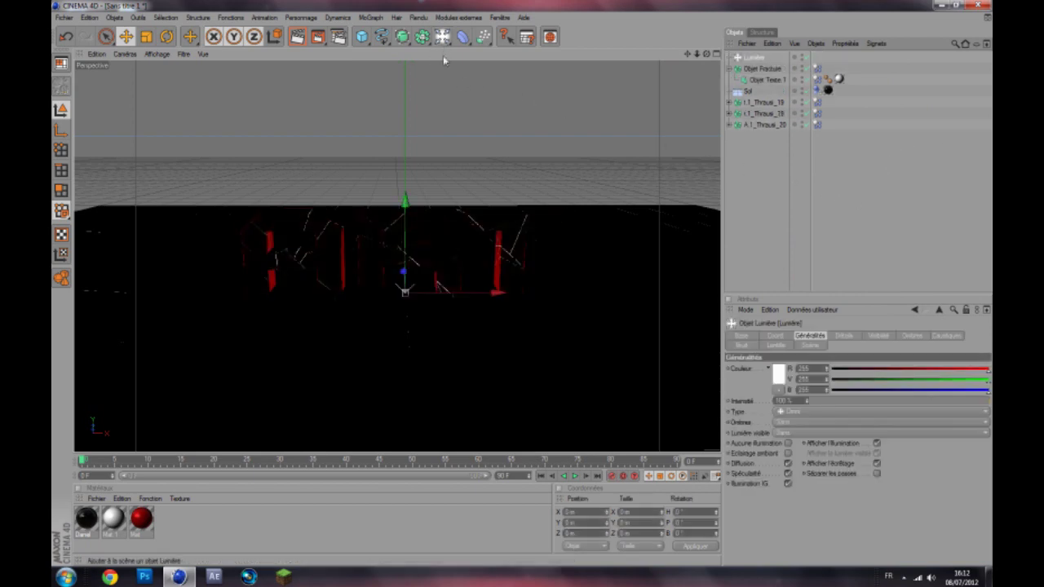
pyautogui.moveTo(436, 287); pyautogui.dragTo(453, 316)
pyautogui.moveTo(561, 352); pyautogui.dragTo(520, 351)
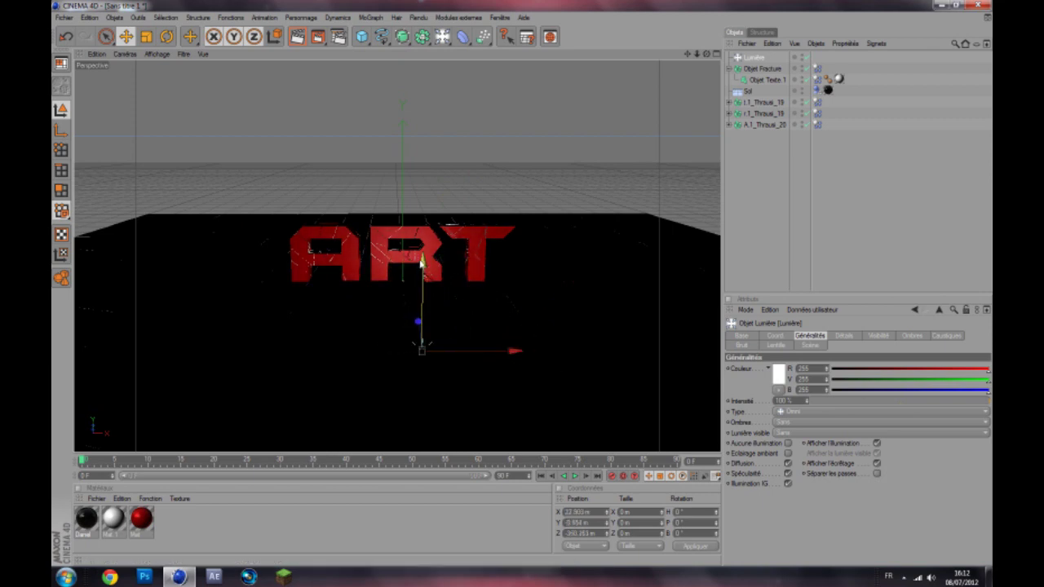
pyautogui.moveTo(422, 263); pyautogui.dragTo(424, 137)
pyautogui.moveTo(422, 349)
pyautogui.mouseDown()
pyautogui.moveTo(422, 236)
pyautogui.moveTo(417, 351)
pyautogui.mouseUp()
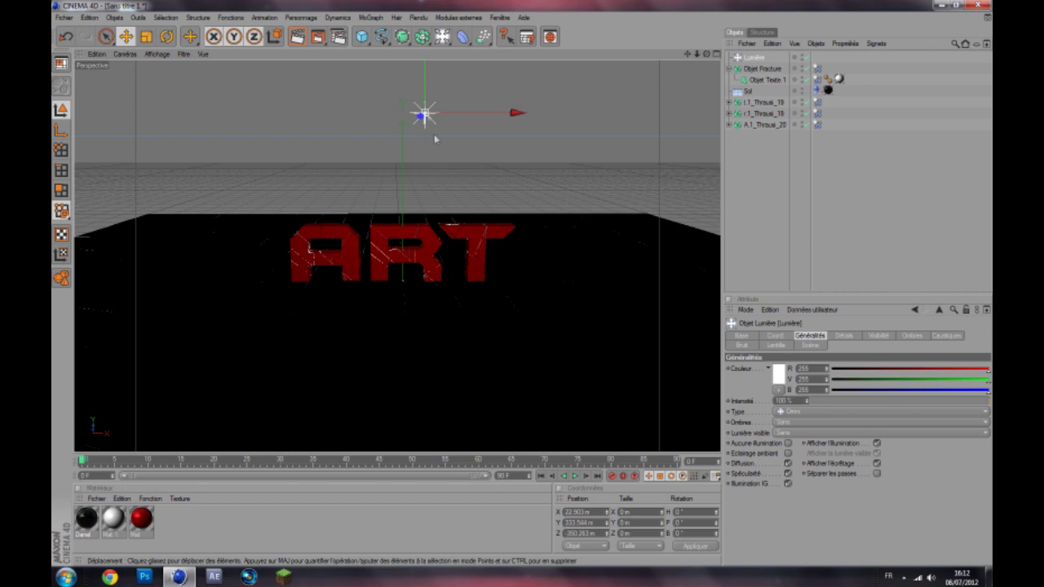
pyautogui.moveTo(421, 117); pyautogui.dragTo(433, 103)
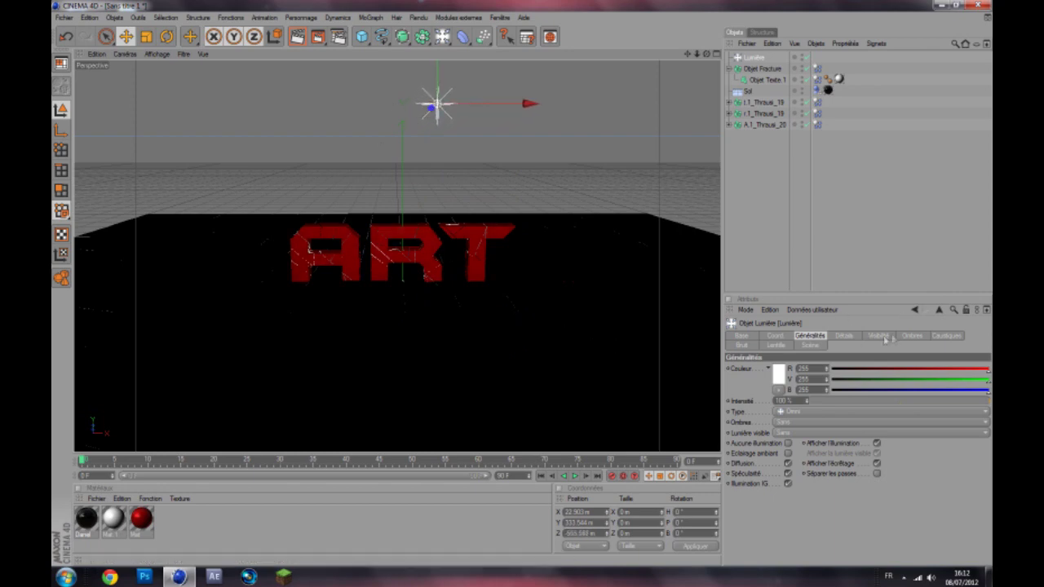
# Set the light's shadows to soft shadow maps (Masques d'ombres, ombres diffuses) and deselect it
pyautogui.click(912, 336)
pyautogui.click(841, 371)
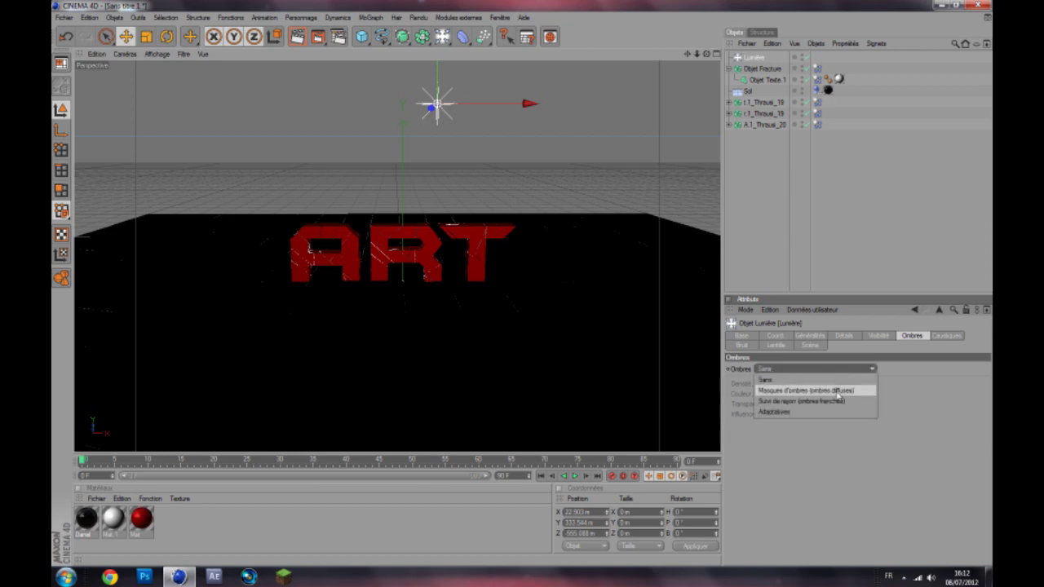
pyautogui.click(843, 386)
pyautogui.click(779, 195)
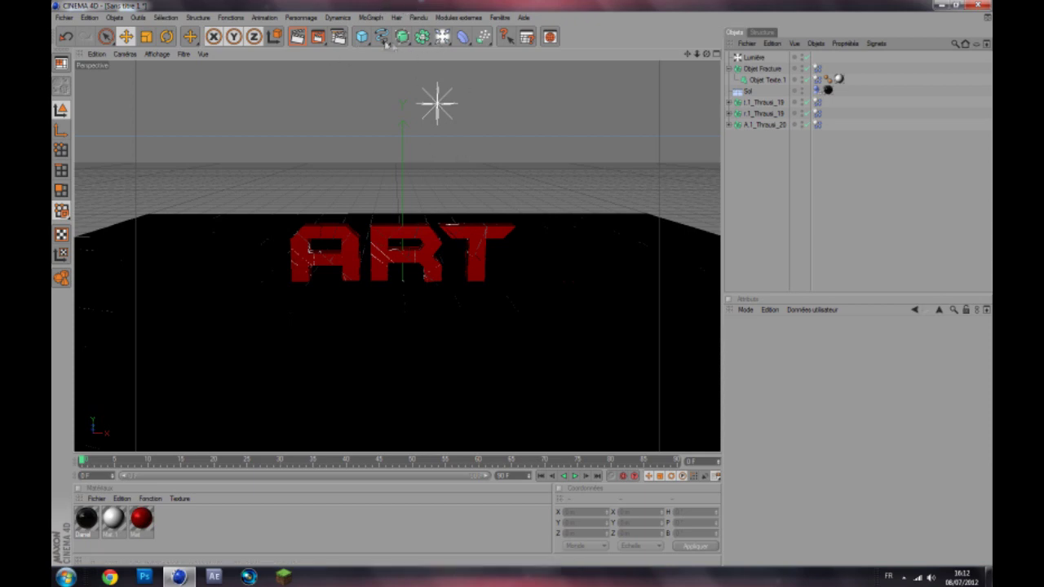
# Add a second floor object, rotate its pitch to about 89°, and move it about 440 m behind the letters as a back wall
pyautogui.click(441, 37)
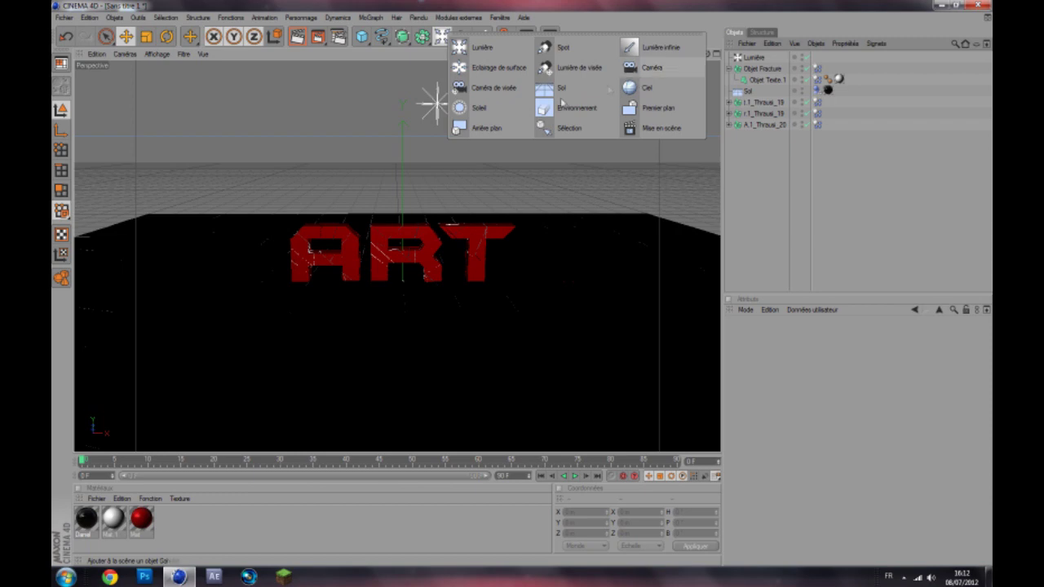
pyautogui.click(589, 89)
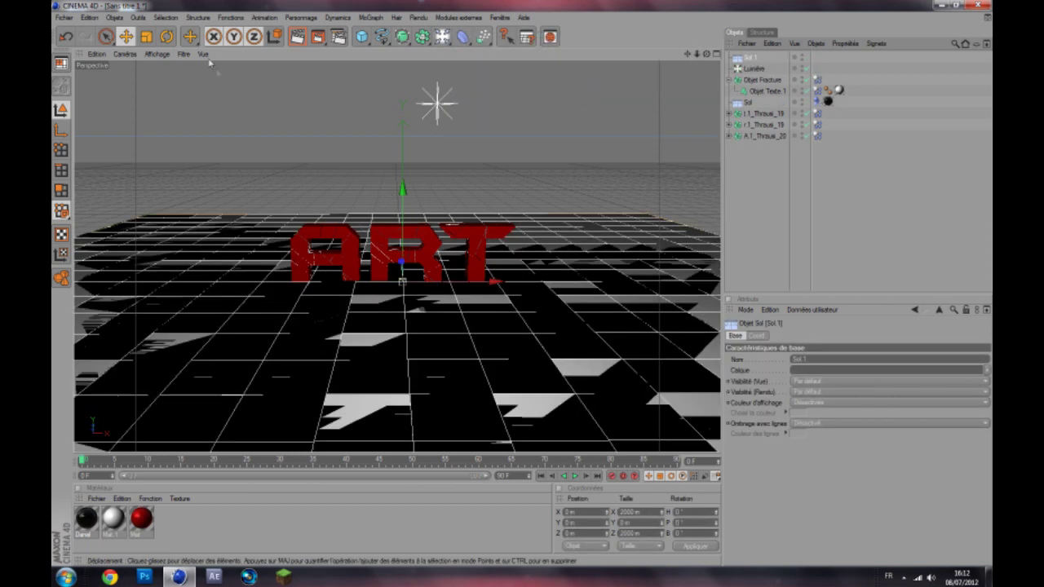
pyautogui.press('r')
pyautogui.moveTo(404, 248); pyautogui.dragTo(414, 314)
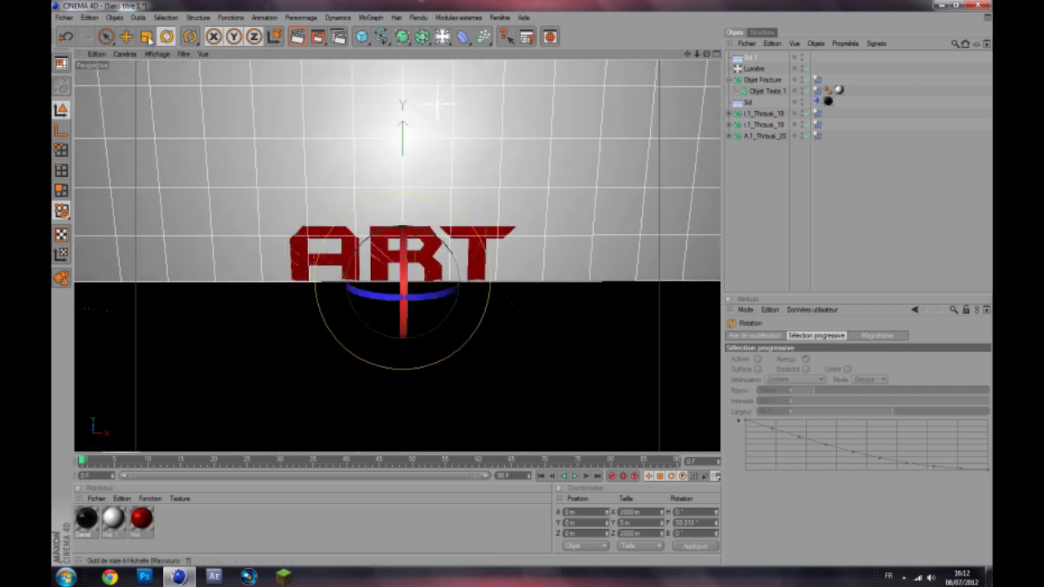
pyautogui.click(126, 37)
pyautogui.moveTo(409, 319); pyautogui.dragTo(403, 269)
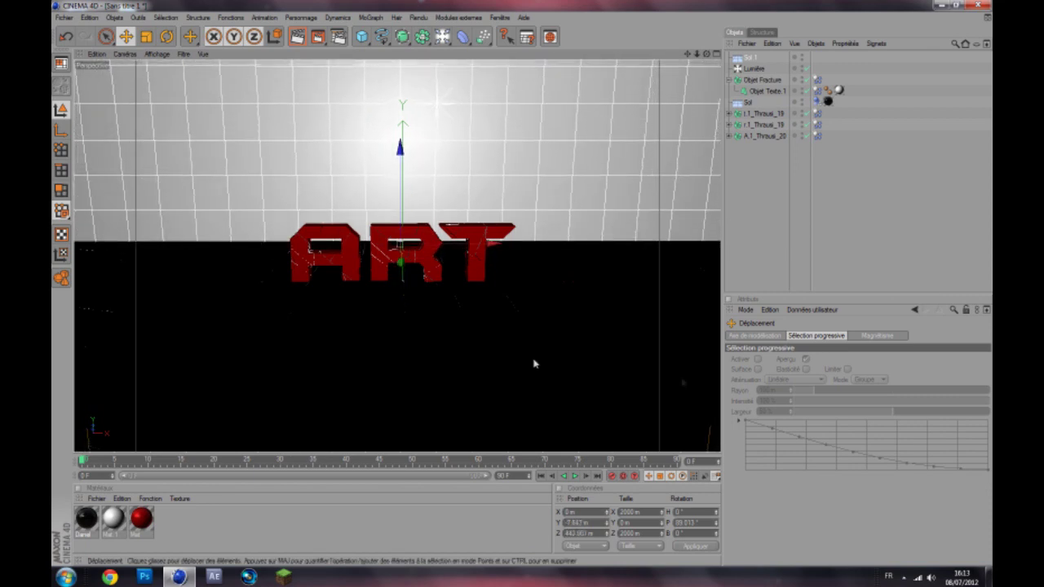
pyautogui.click(854, 241)
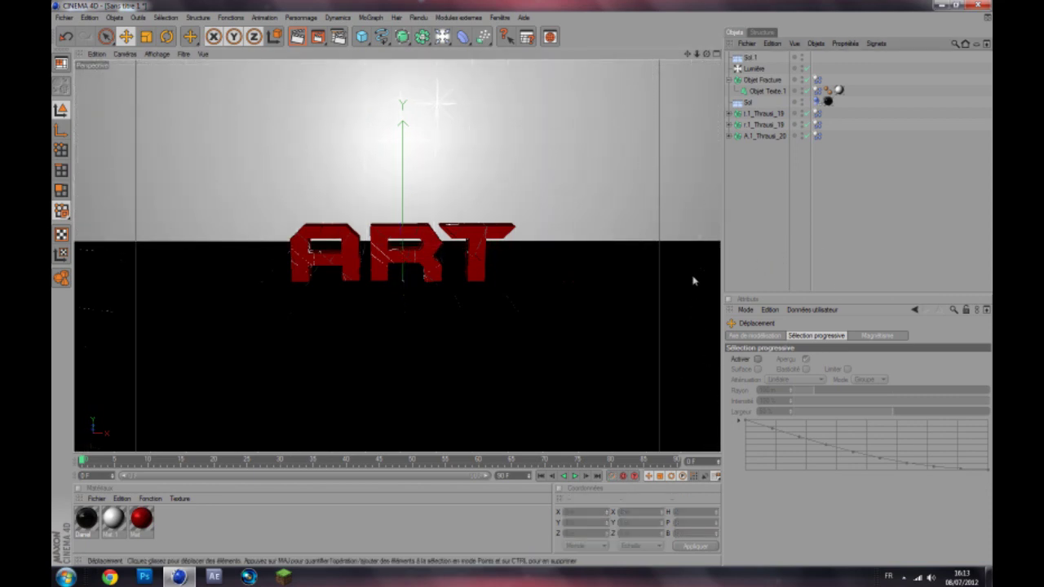
# Apply the black Danel material to the upright second floor (Sol.1) behind the letters
pyautogui.click(80, 523)
pyautogui.moveTo(737, 61); pyautogui.dragTo(747, 58)
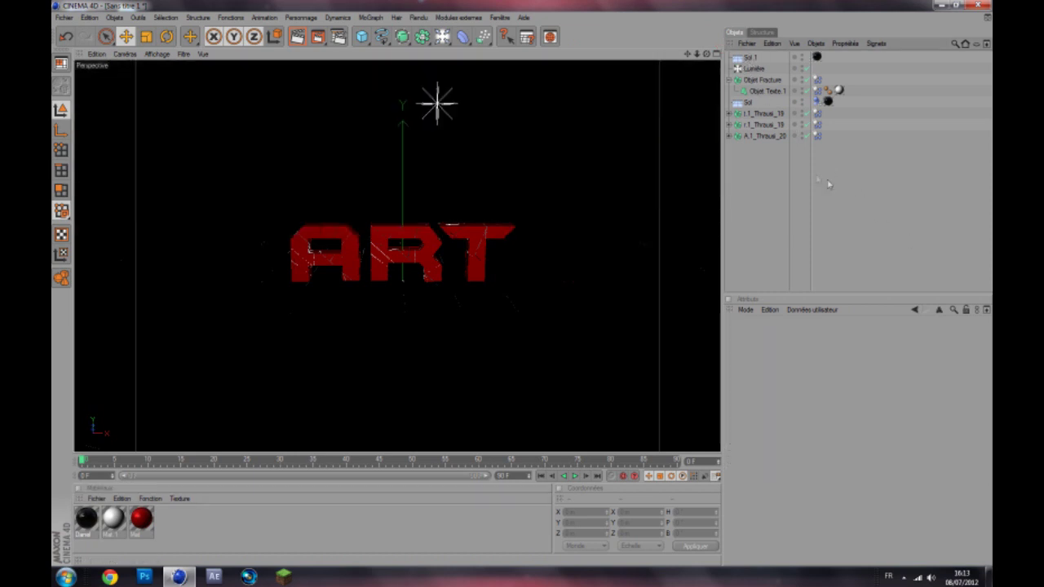
pyautogui.moveTo(706, 54)
pyautogui.mouseDown()
pyautogui.moveTo(770, 50)
pyautogui.moveTo(721, 51)
pyautogui.mouseUp()
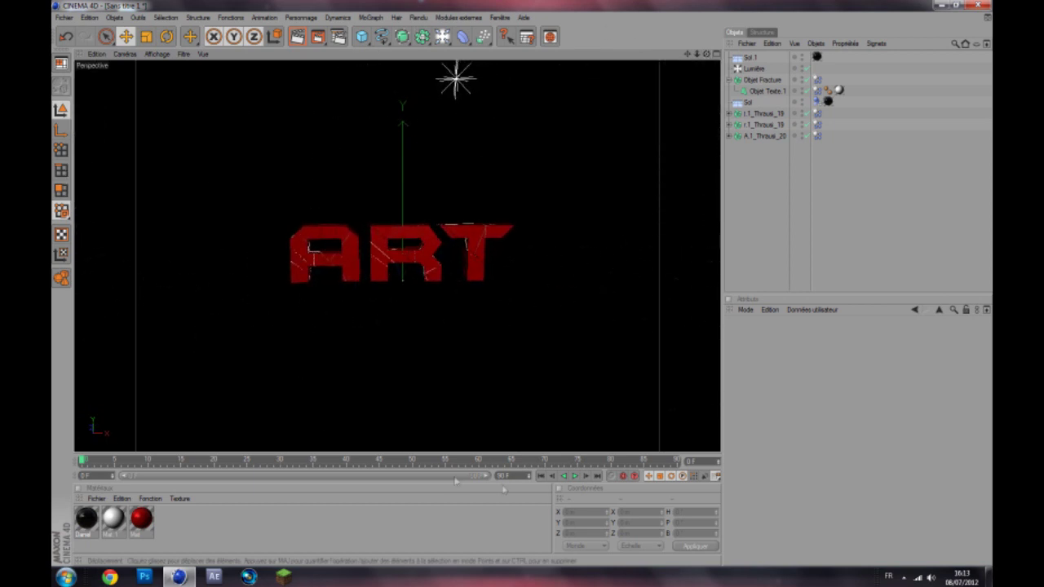
# Play the animation to check the "Design" text shattering the "Art" letters, and return to the first frame
pyautogui.click(575, 476)
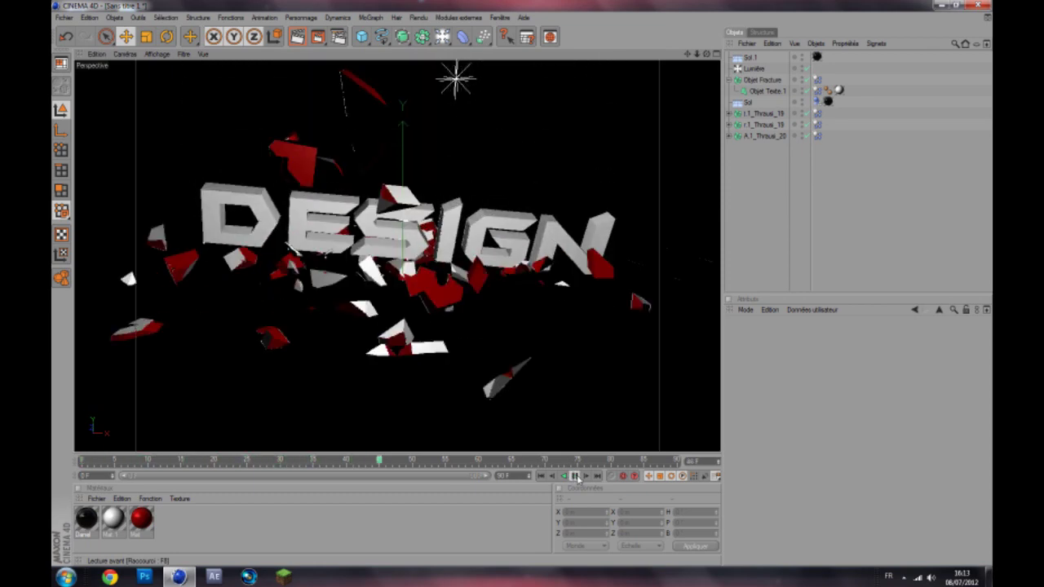
pyautogui.click(575, 476)
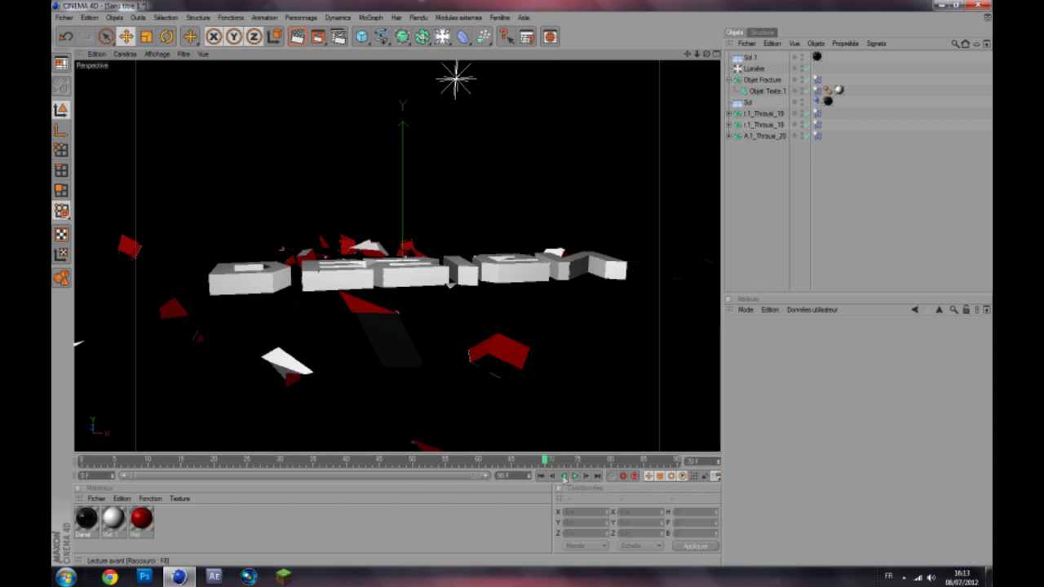
pyautogui.click(541, 476)
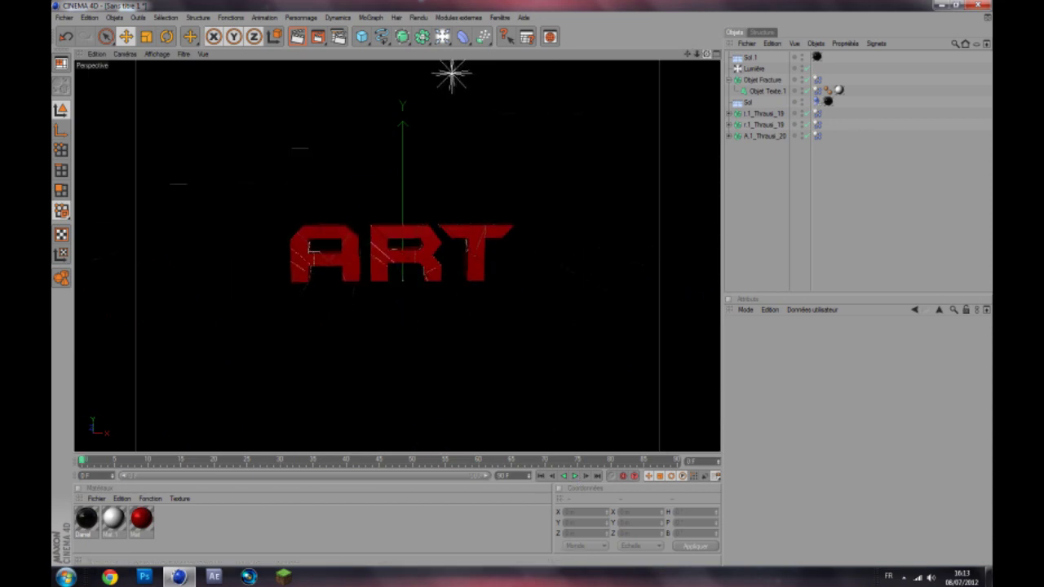
# Tilt the horizontal floor (Sol) under the letters by a few degrees in pitch
pyautogui.click(772, 100)
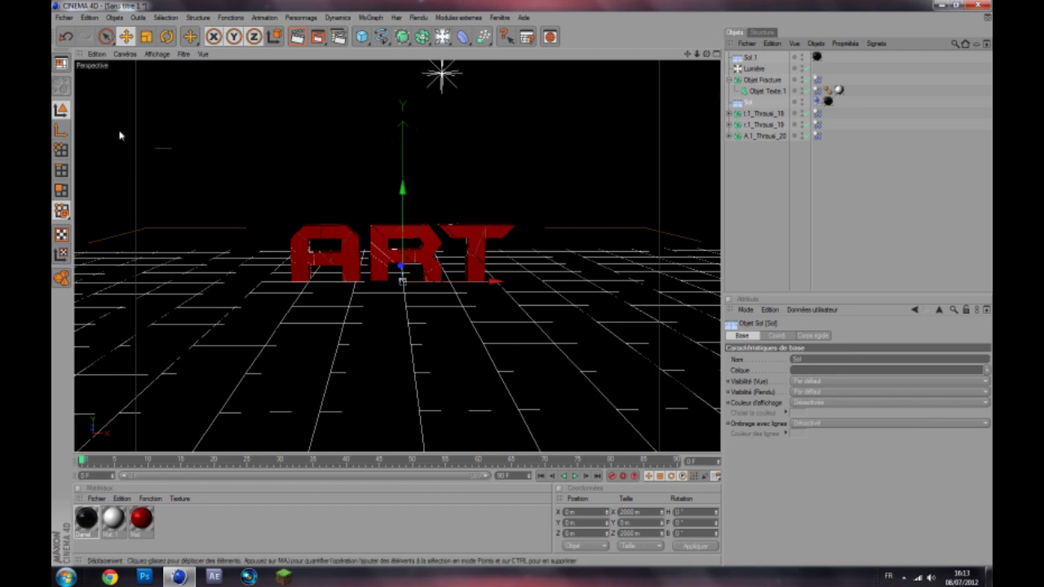
pyautogui.press('r')
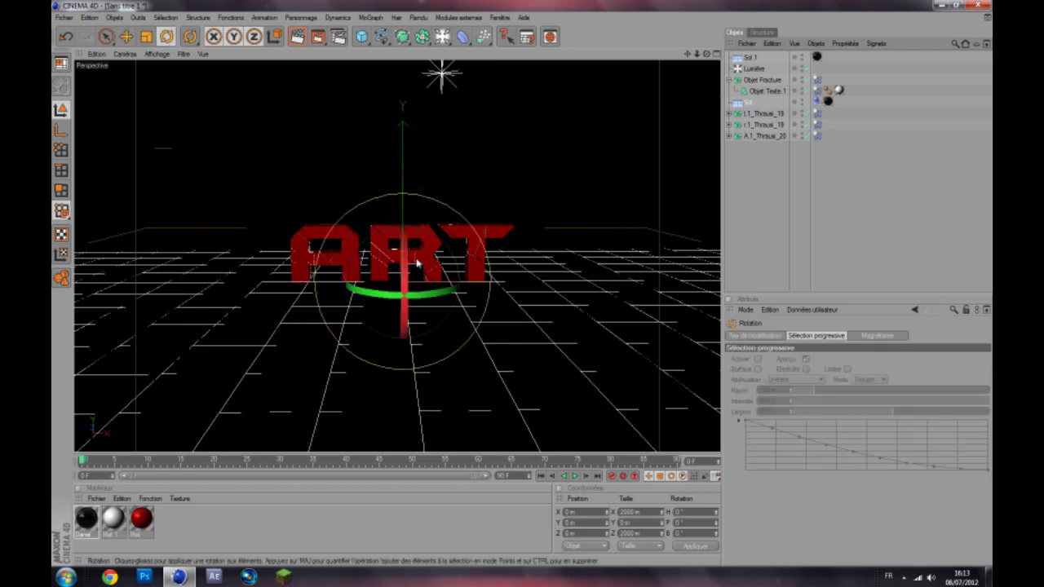
pyautogui.moveTo(406, 266); pyautogui.dragTo(406, 267)
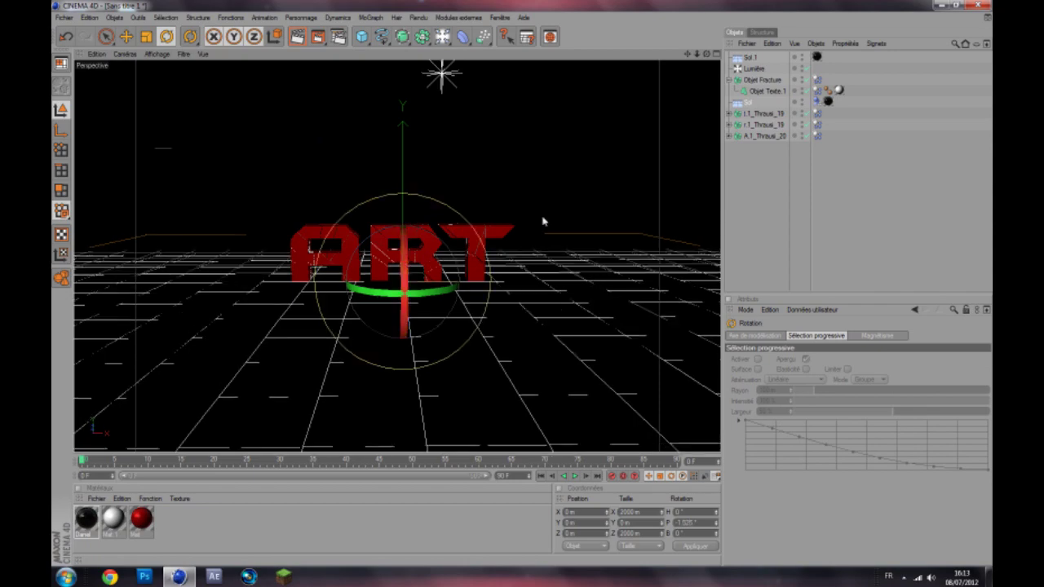
pyautogui.moveTo(706, 57); pyautogui.dragTo(516, 141)
pyautogui.moveTo(355, 275); pyautogui.dragTo(357, 273)
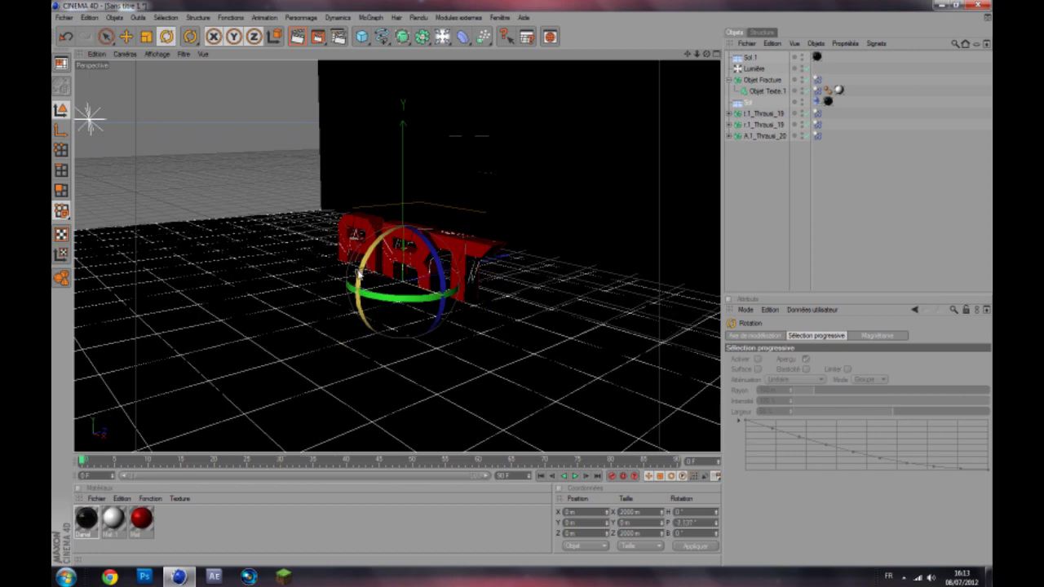
# Deselect the floor, play the simulation to check the text landing on the tilted floor, and return to frame 0
pyautogui.click(841, 228)
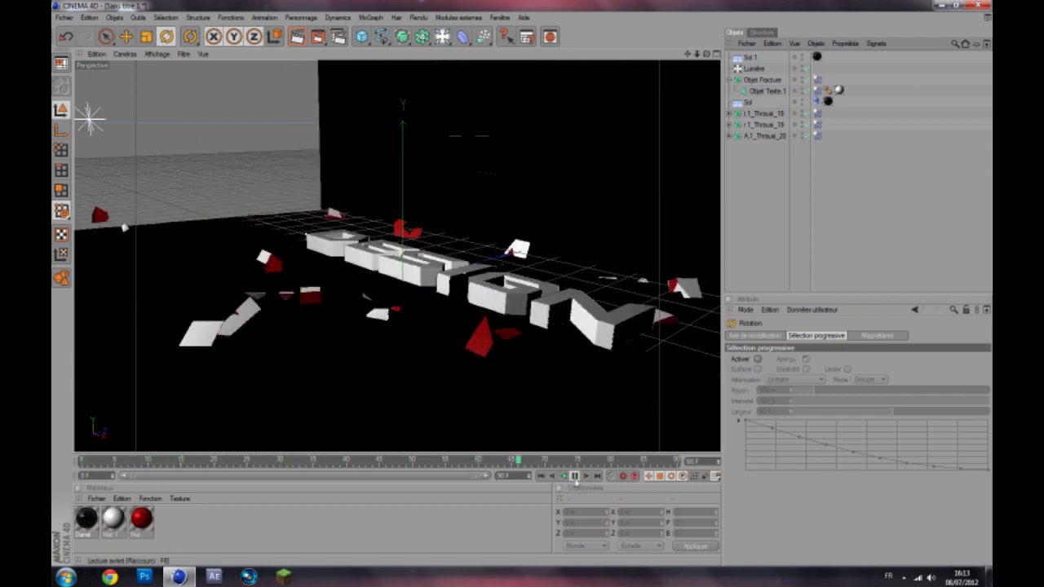
pyautogui.click(575, 475)
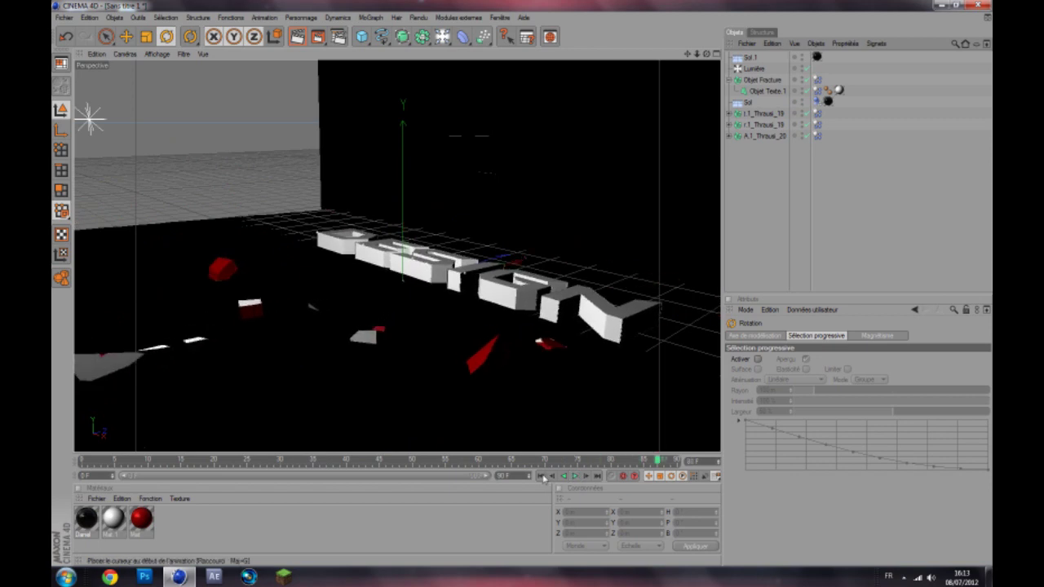
pyautogui.click(540, 476)
# Add a camera that looks down at the "Art" letters from a wide, angled viewpoint
pyautogui.scroll(-5, 583, 156)
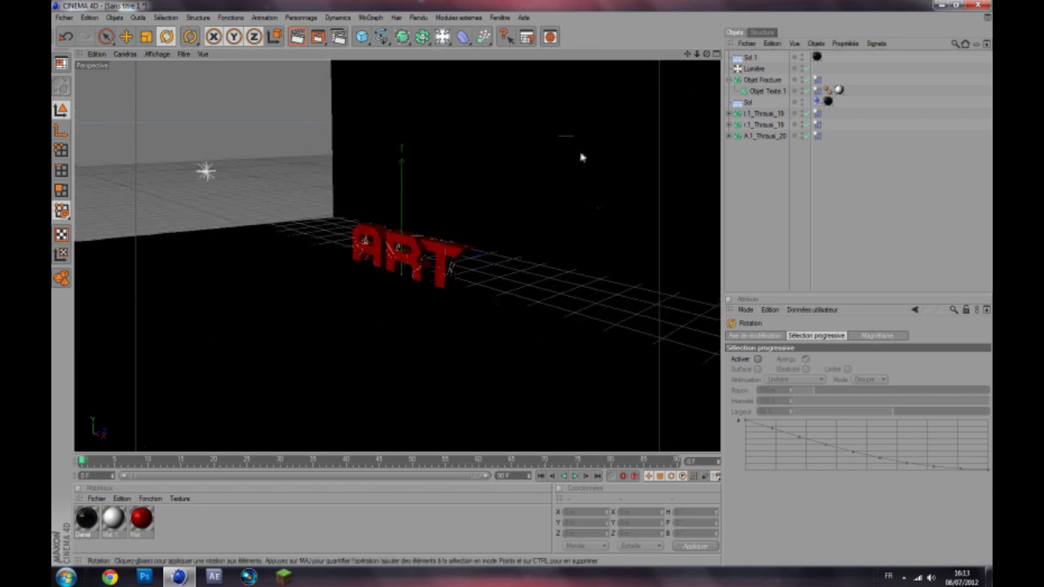
pyautogui.moveTo(707, 54); pyautogui.dragTo(613, 72)
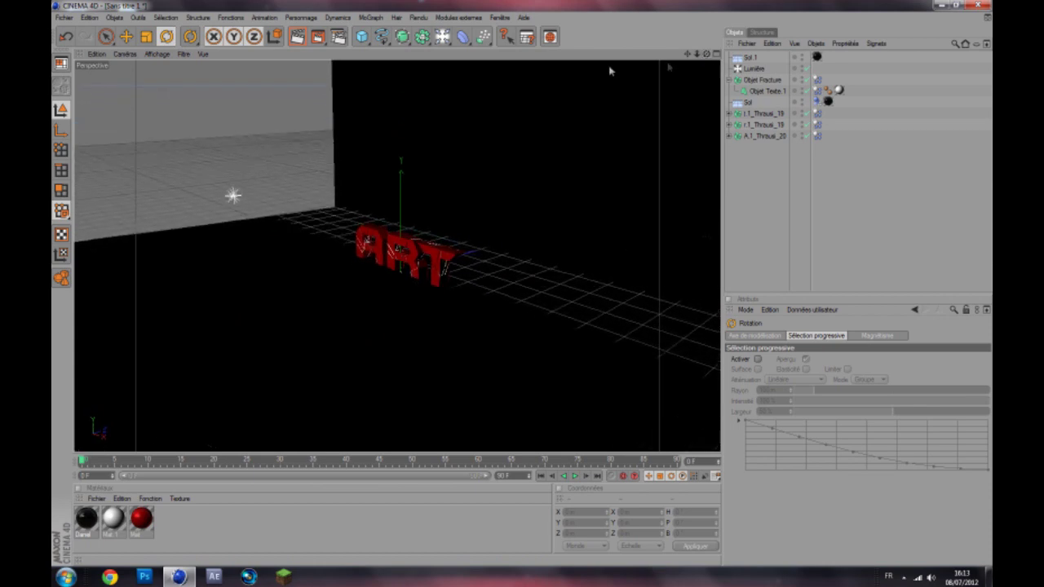
pyautogui.moveTo(443, 36); pyautogui.dragTo(656, 74)
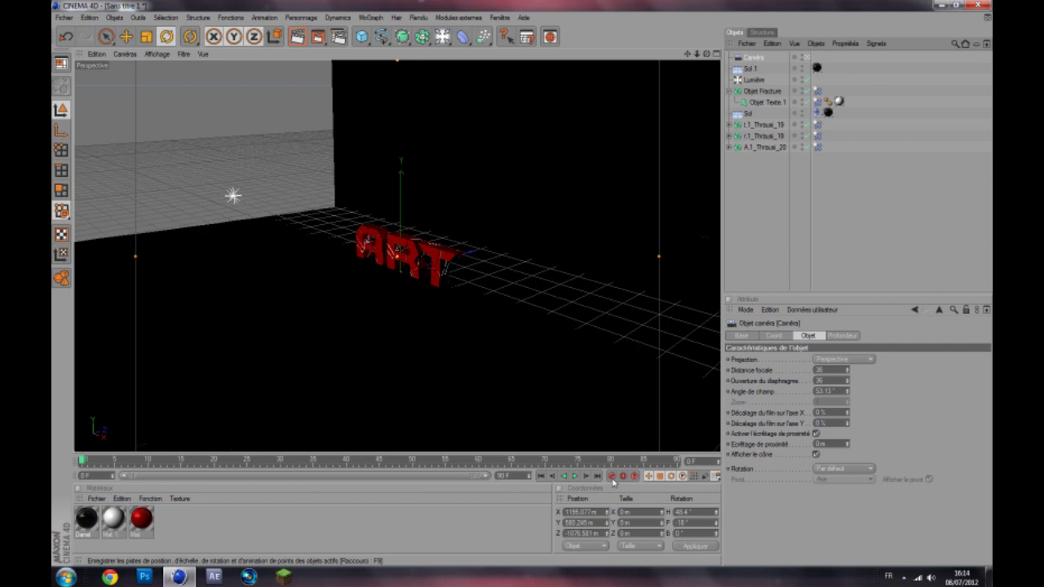
# Extend the timeline to 120 frames and record the camera's starting keyframe at frame 0 with a wide side view at about 35° heading
pyautogui.moveTo(707, 54); pyautogui.dragTo(767, 55)
pyautogui.moveTo(686, 57); pyautogui.dragTo(548, 172)
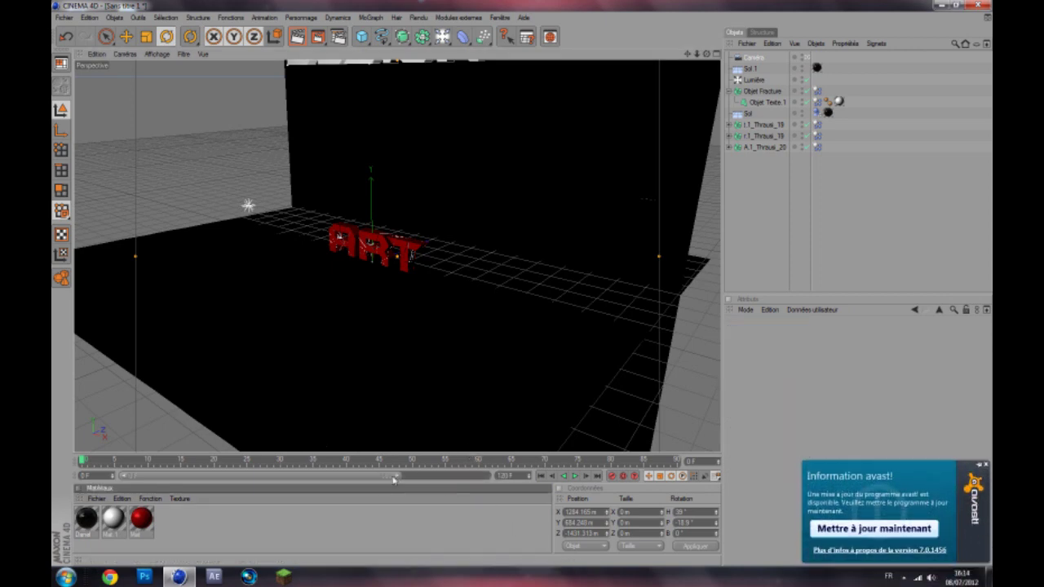
pyautogui.moveTo(398, 480); pyautogui.dragTo(488, 476)
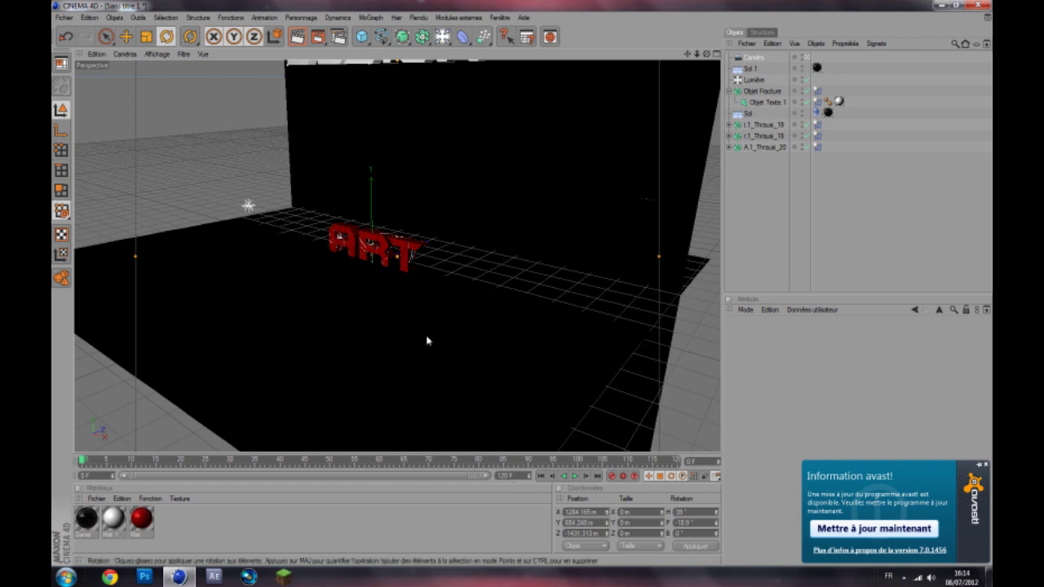
pyautogui.scroll(2, 420, 309)
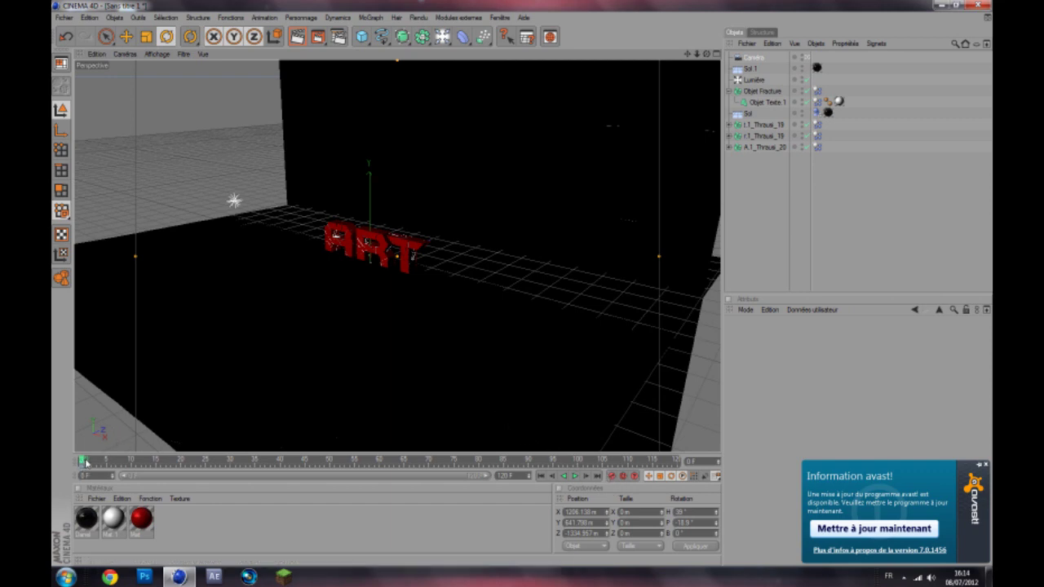
# Record a closer camera keyframe on the "Art" letters at frame 20 and play the move from frame 0
pyautogui.moveTo(83, 462); pyautogui.dragTo(182, 478)
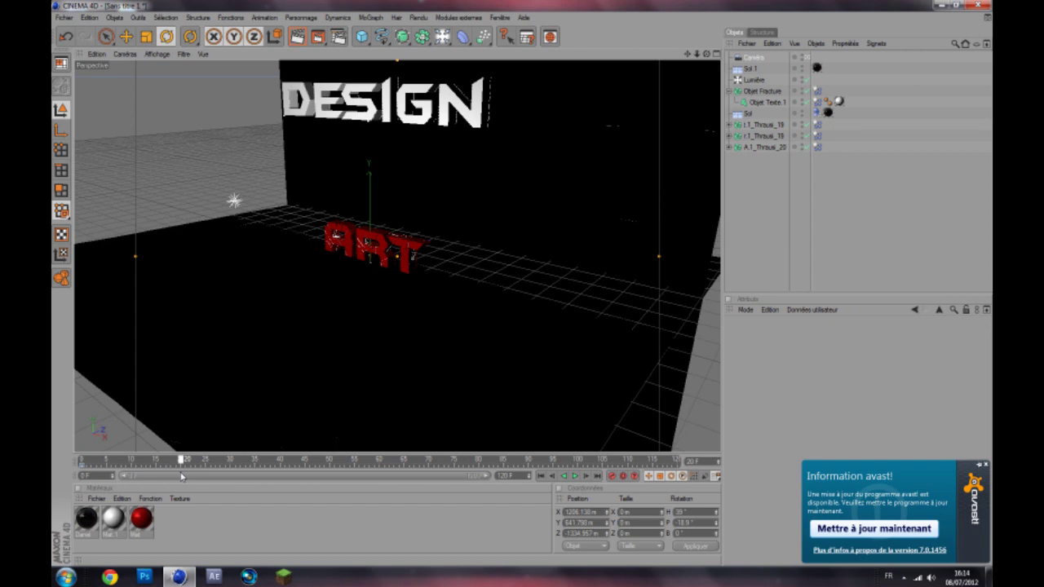
pyautogui.scroll(6, 297, 328)
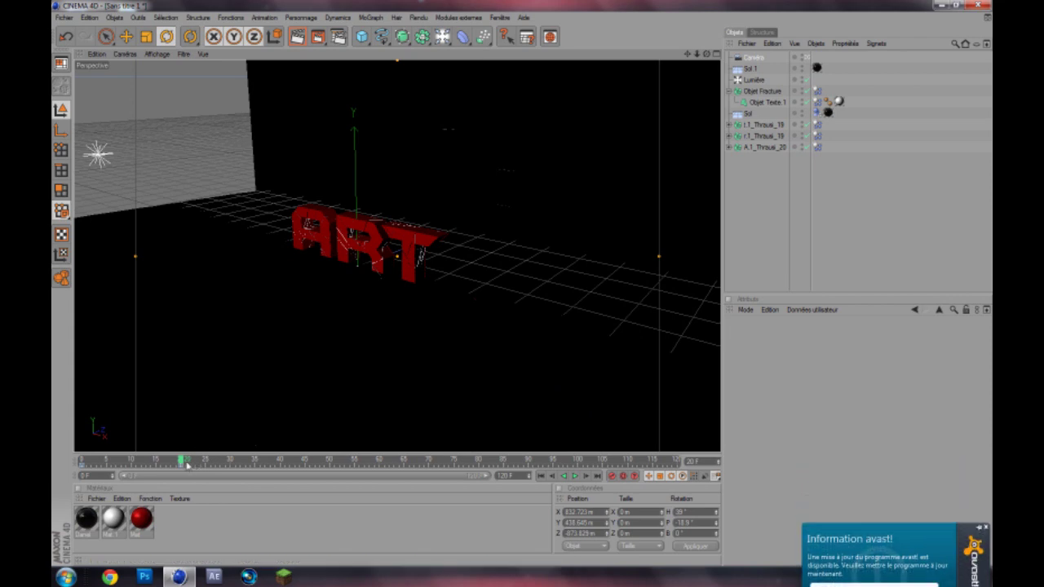
pyautogui.moveTo(181, 463); pyautogui.dragTo(255, 467)
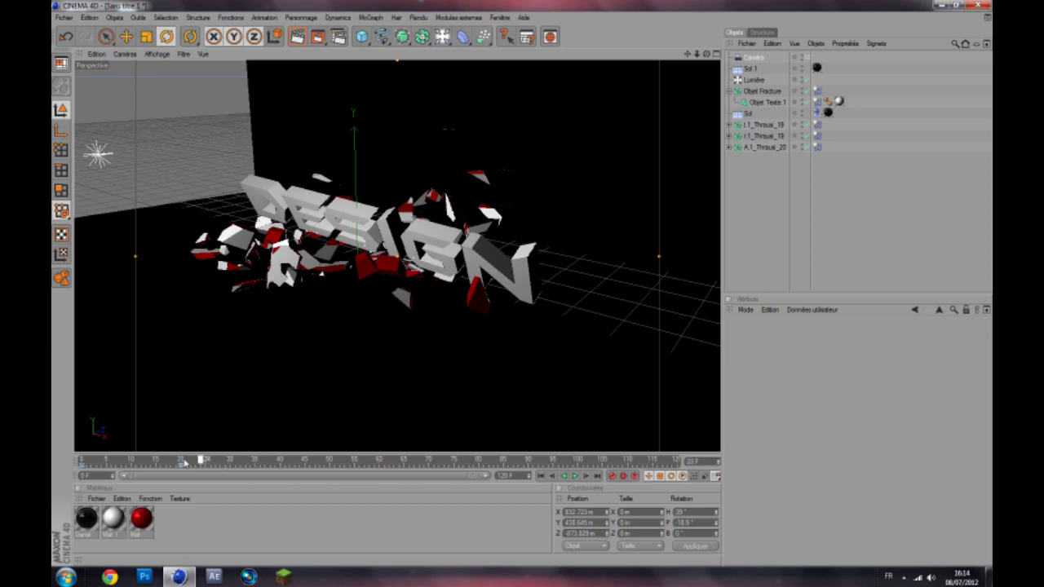
pyautogui.moveTo(185, 462); pyautogui.dragTo(53, 459)
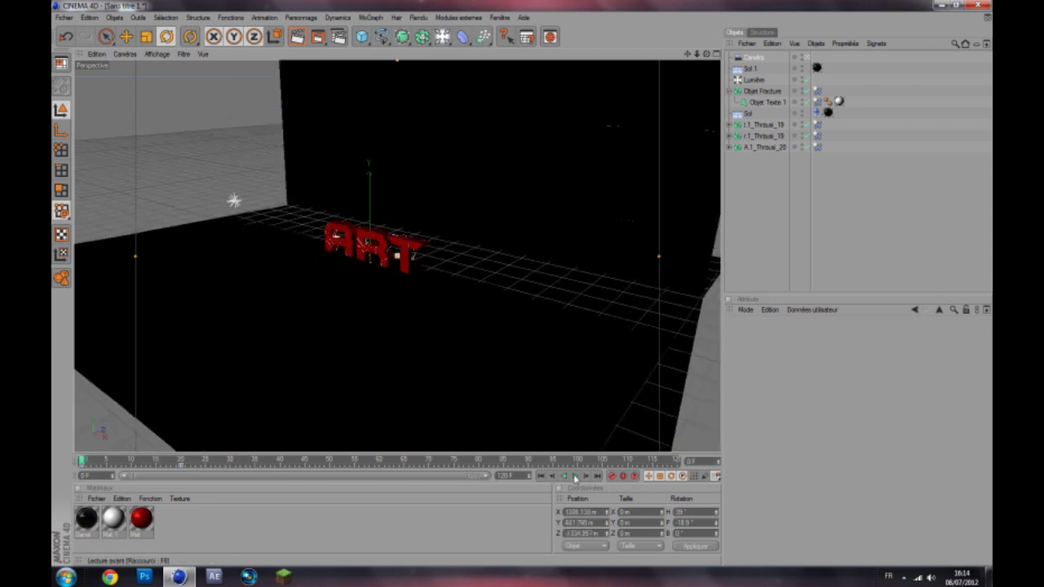
pyautogui.click(575, 476)
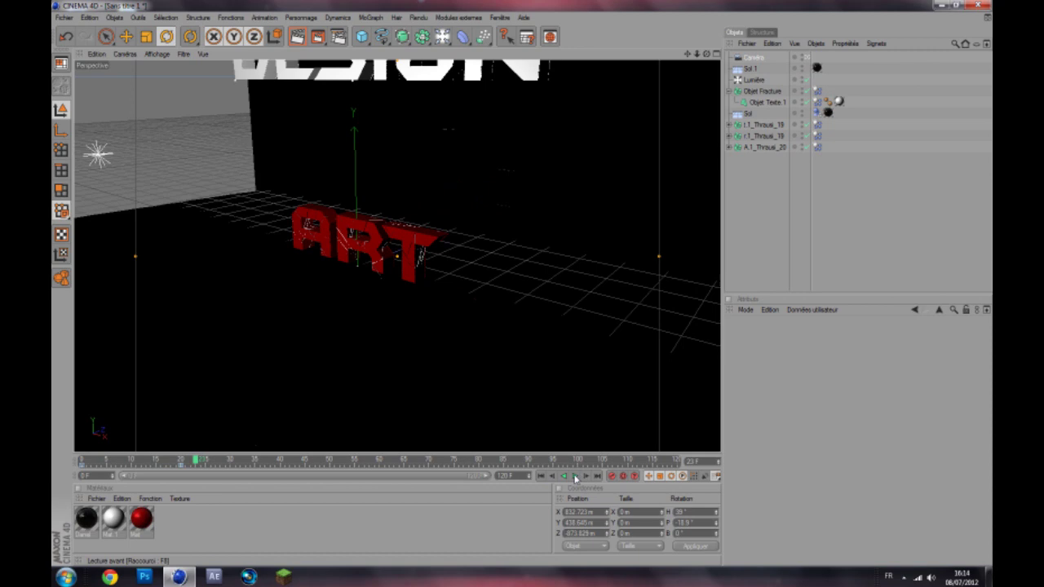
# Record camera keyframes at frame 25 from the letters' opposite side (heading about -41°) and at frame 40 from a wide front view
pyautogui.moveTo(203, 462); pyautogui.dragTo(211, 462)
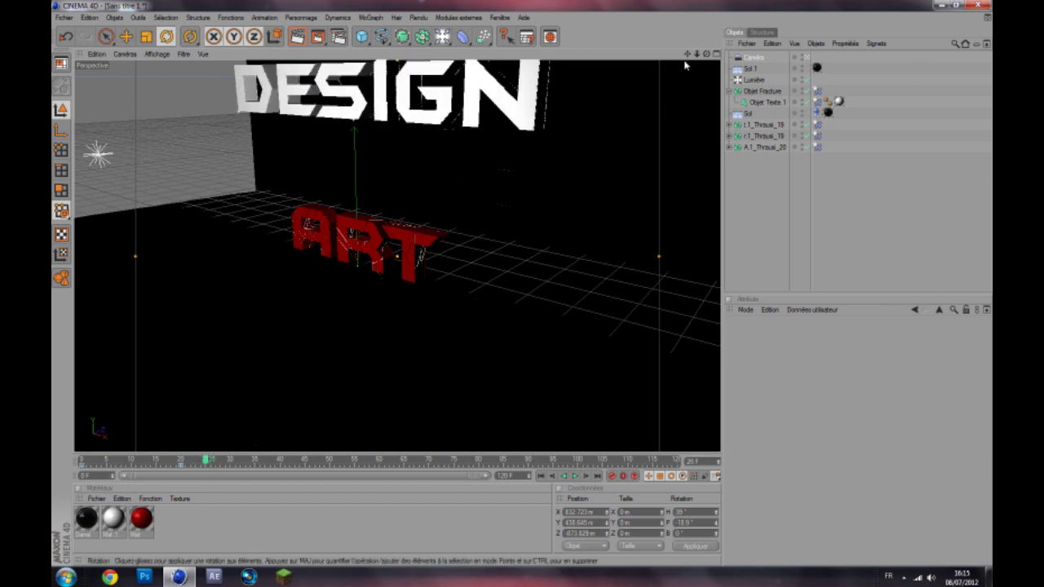
pyautogui.moveTo(706, 54); pyautogui.dragTo(479, 209)
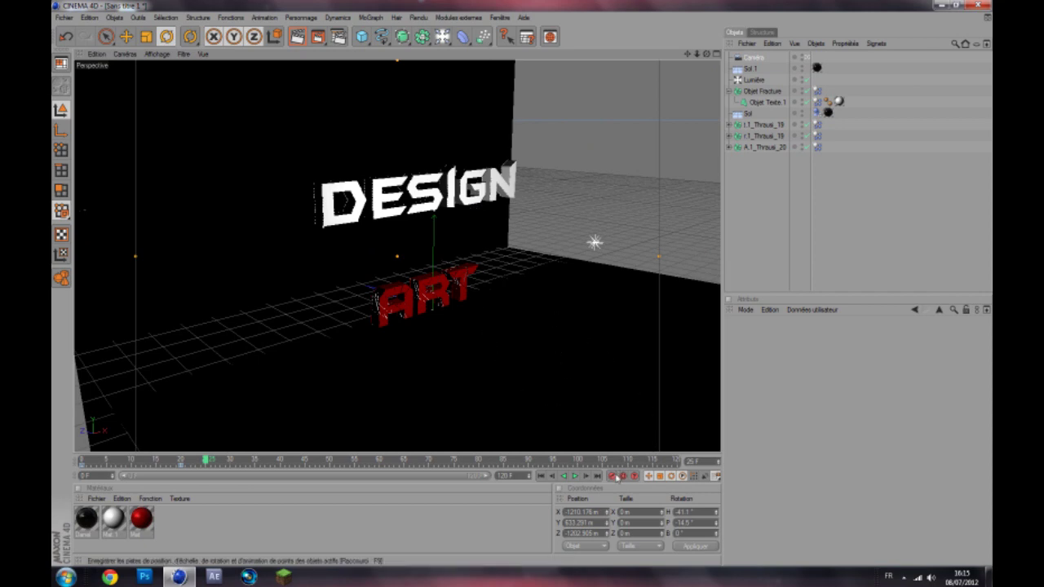
pyautogui.moveTo(204, 463); pyautogui.dragTo(280, 476)
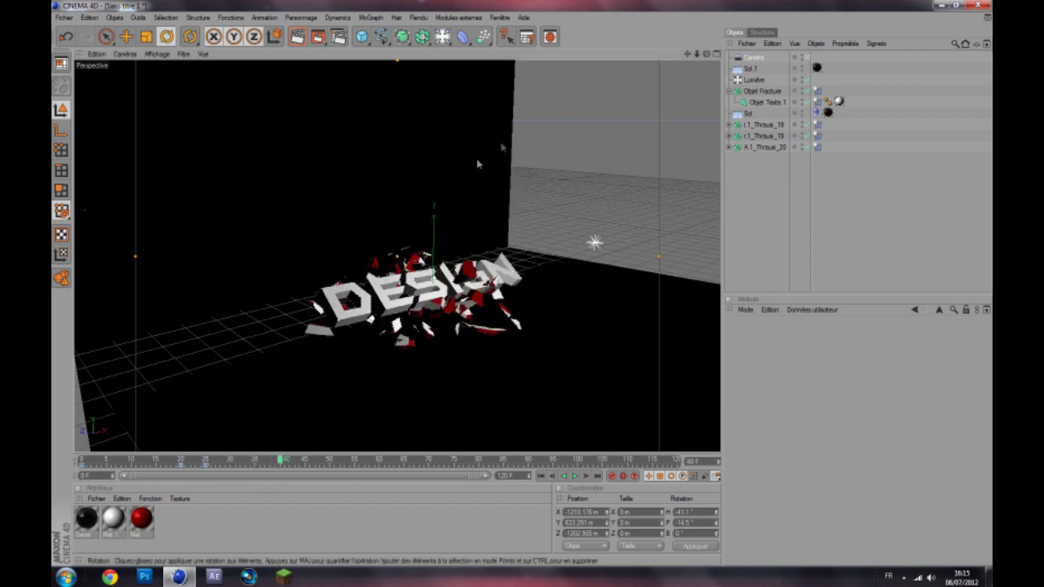
pyautogui.moveTo(688, 54); pyautogui.dragTo(687, 55)
pyautogui.scroll(2, 470, 227)
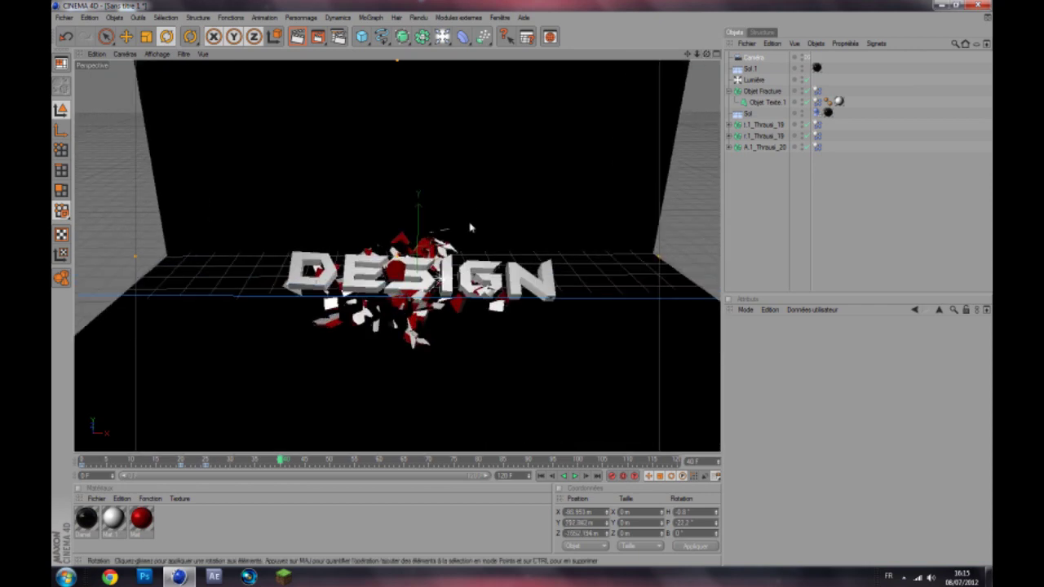
pyautogui.moveTo(686, 54); pyautogui.dragTo(686, 54)
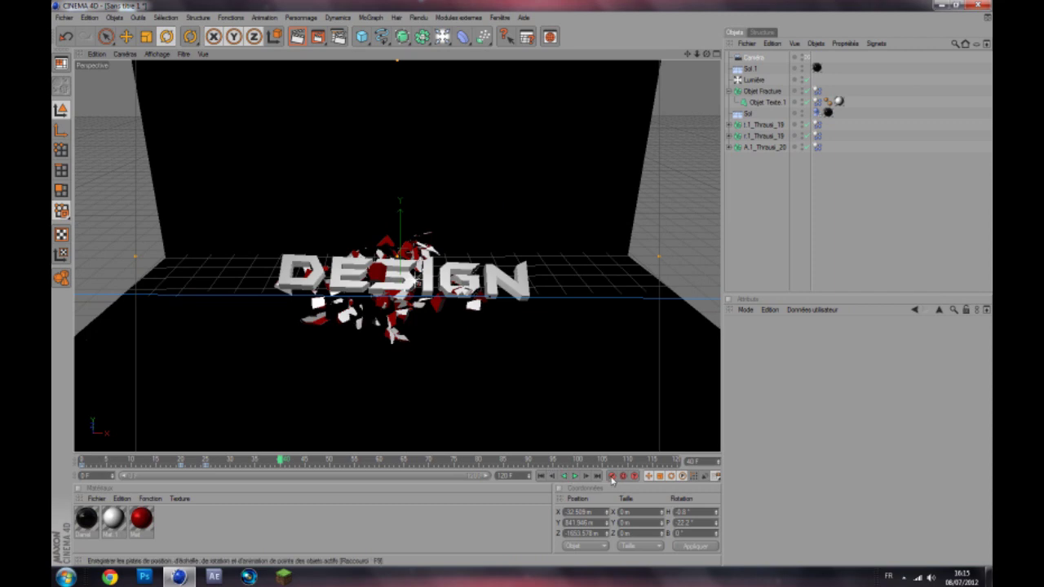
# Record a camera keyframe at frame 70 looking steeply down at the fallen "Design" text, with a pitch of about -64°
pyautogui.moveTo(281, 461); pyautogui.dragTo(430, 478)
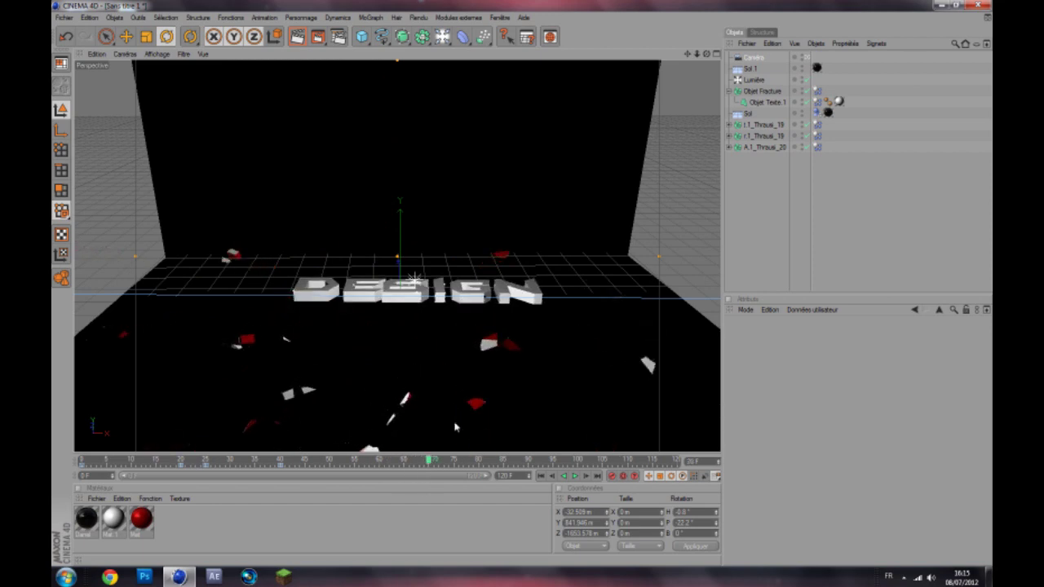
pyautogui.moveTo(707, 55)
pyautogui.mouseDown()
pyautogui.moveTo(706, 26)
pyautogui.moveTo(707, 39)
pyautogui.mouseUp()
pyautogui.scroll(5, 398, 329)
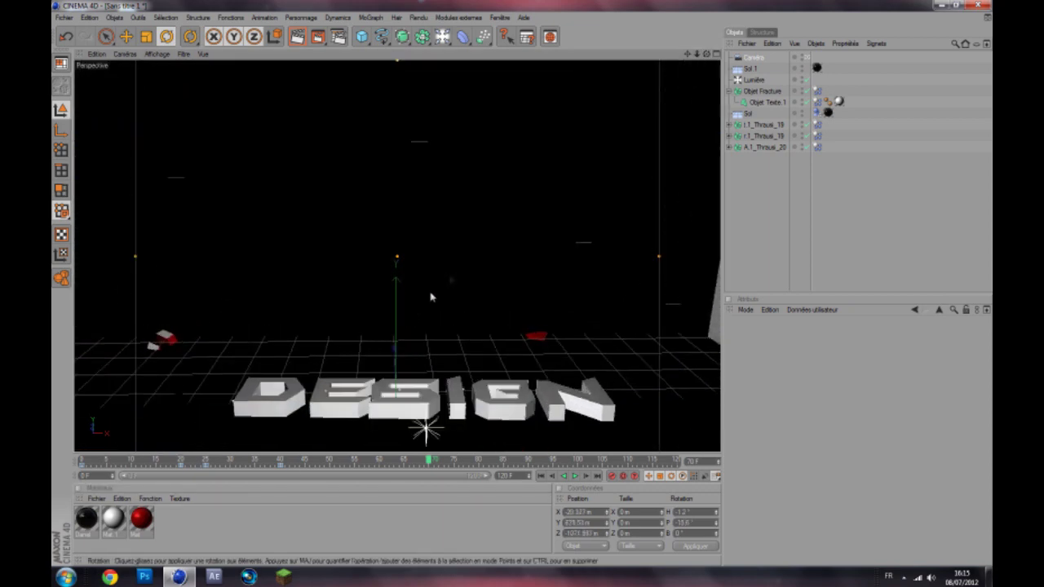
pyautogui.moveTo(706, 54); pyautogui.dragTo(667, 281)
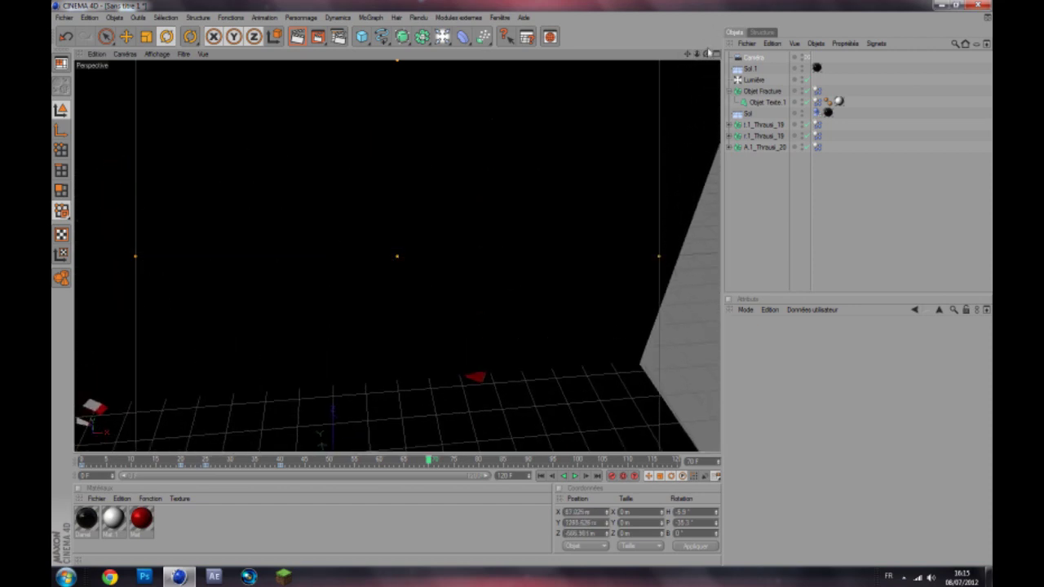
pyautogui.moveTo(706, 54); pyautogui.dragTo(708, 108)
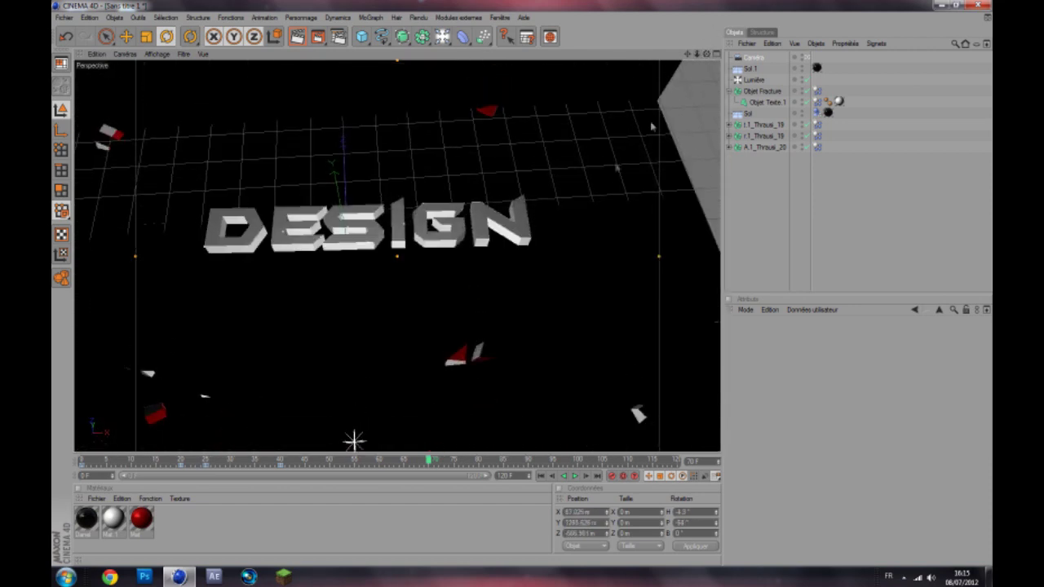
pyautogui.scroll(2, 560, 242)
pyautogui.scroll(2, 560, 242)
pyautogui.moveTo(688, 53)
pyautogui.mouseDown()
pyautogui.moveTo(682, 47)
pyautogui.moveTo(701, 54)
pyautogui.moveTo(680, 63)
pyautogui.mouseUp()
pyautogui.scroll(-4, 624, 122)
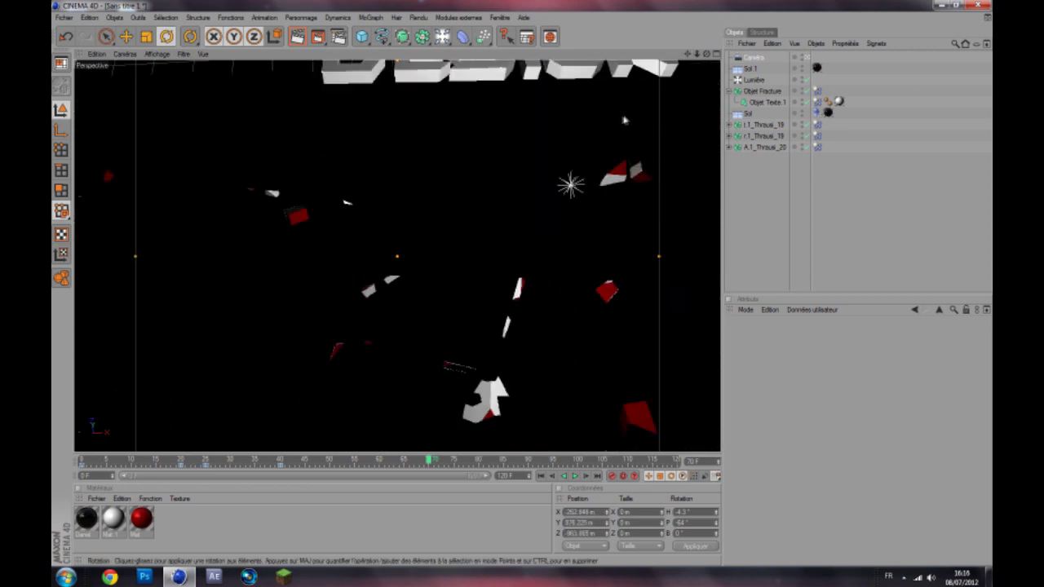
pyautogui.moveTo(706, 54); pyautogui.dragTo(697, 62)
pyautogui.scroll(3, 554, 150)
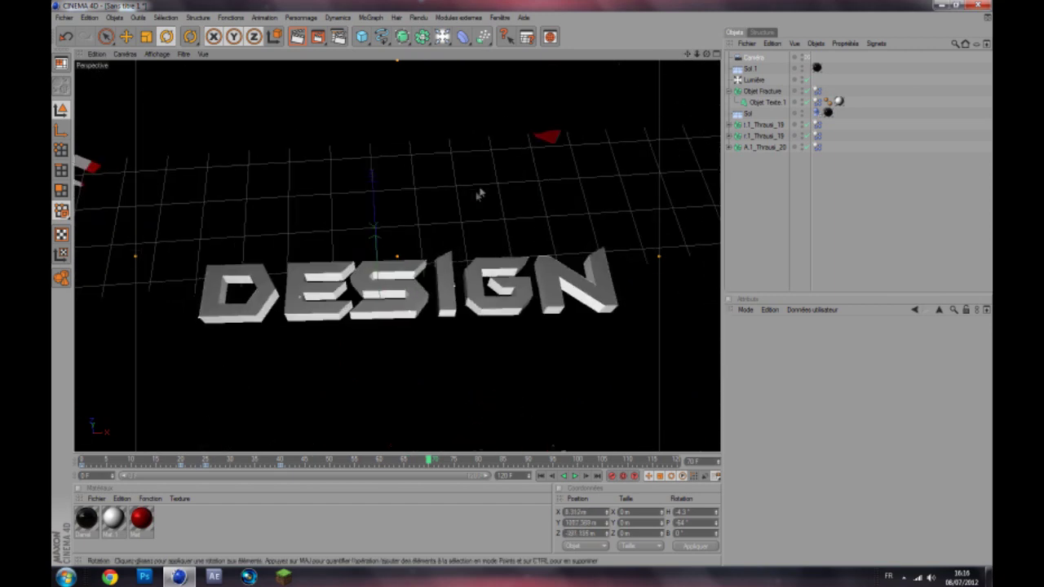
pyautogui.moveTo(687, 54); pyautogui.dragTo(684, 36)
pyautogui.click(614, 477)
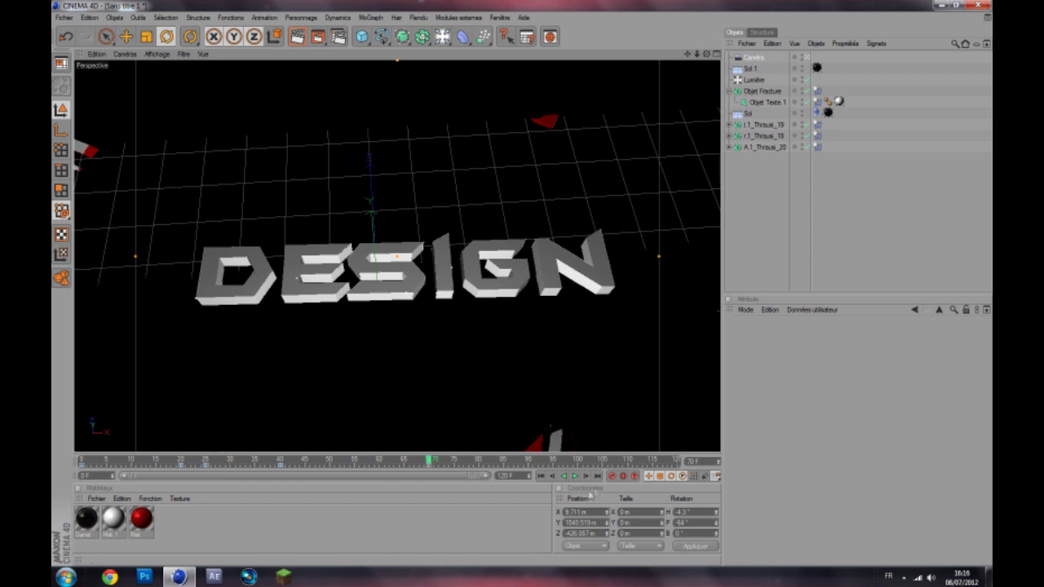
# Play the full animation from frame 0 to check the camera moves
pyautogui.click(541, 476)
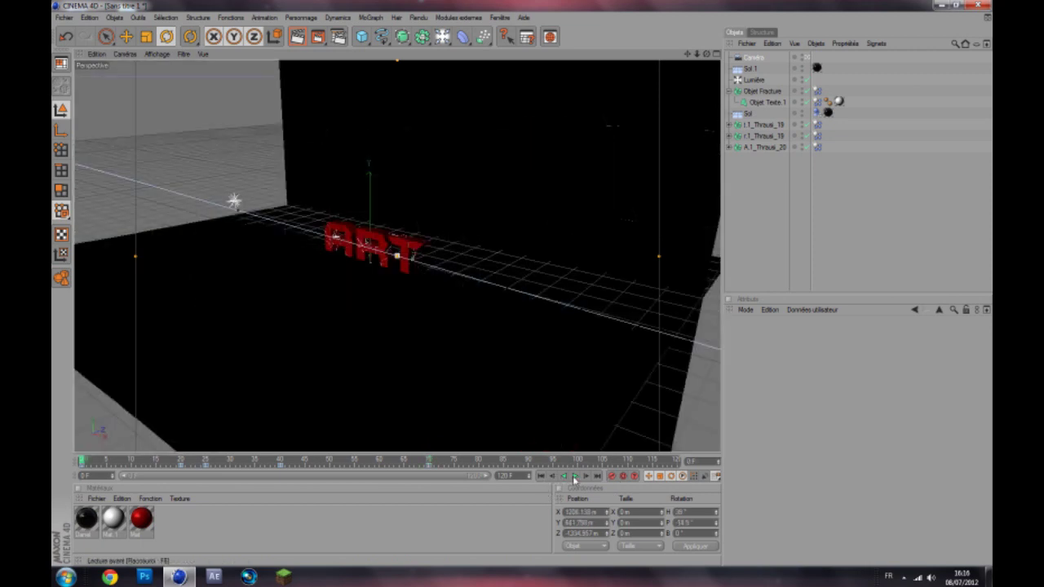
pyautogui.click(575, 476)
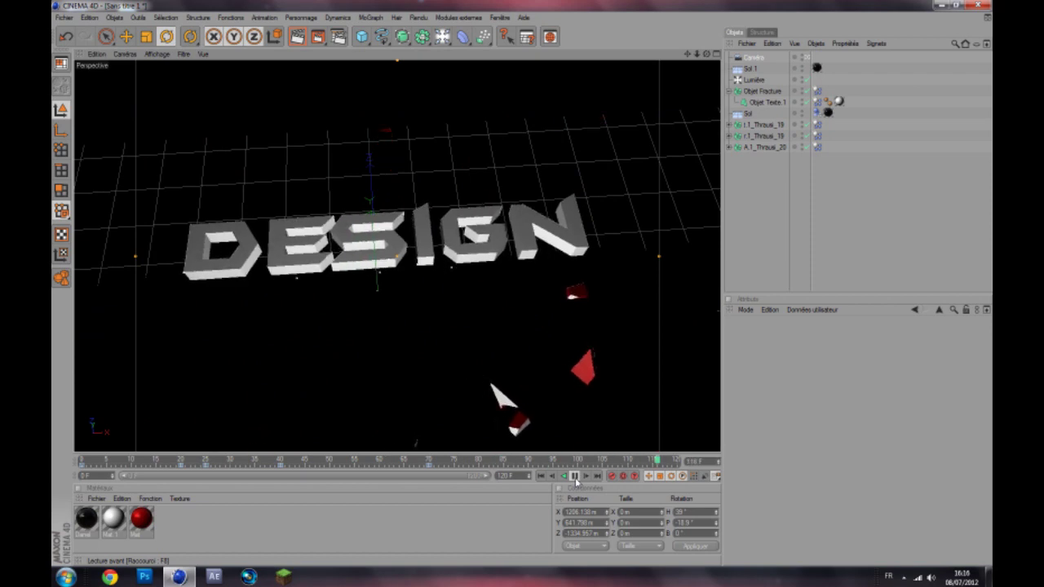
pyautogui.click(575, 477)
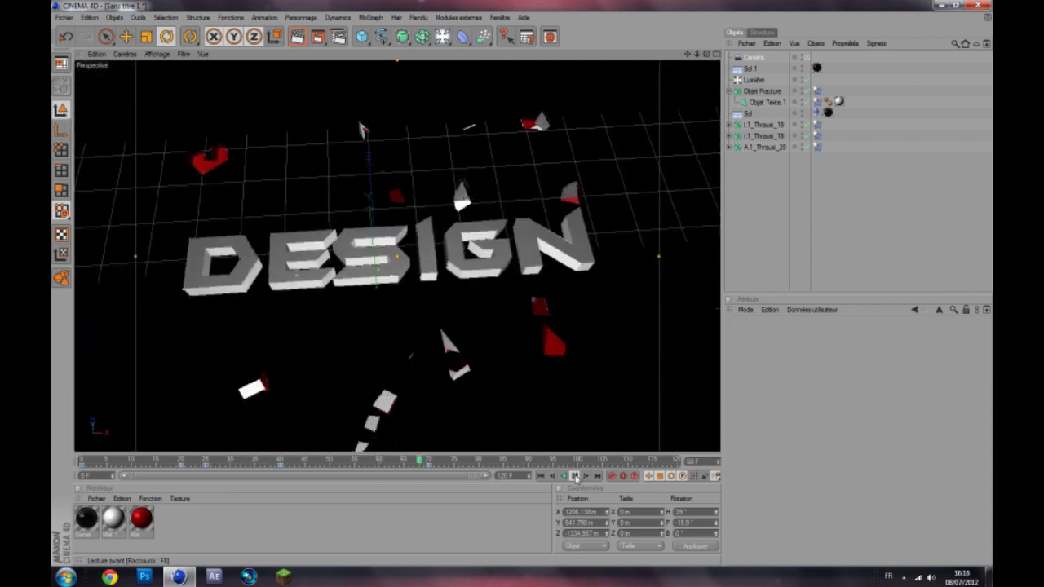
# Replay the animation once more from the start, stop it, and return to frame 0
pyautogui.click(577, 477)
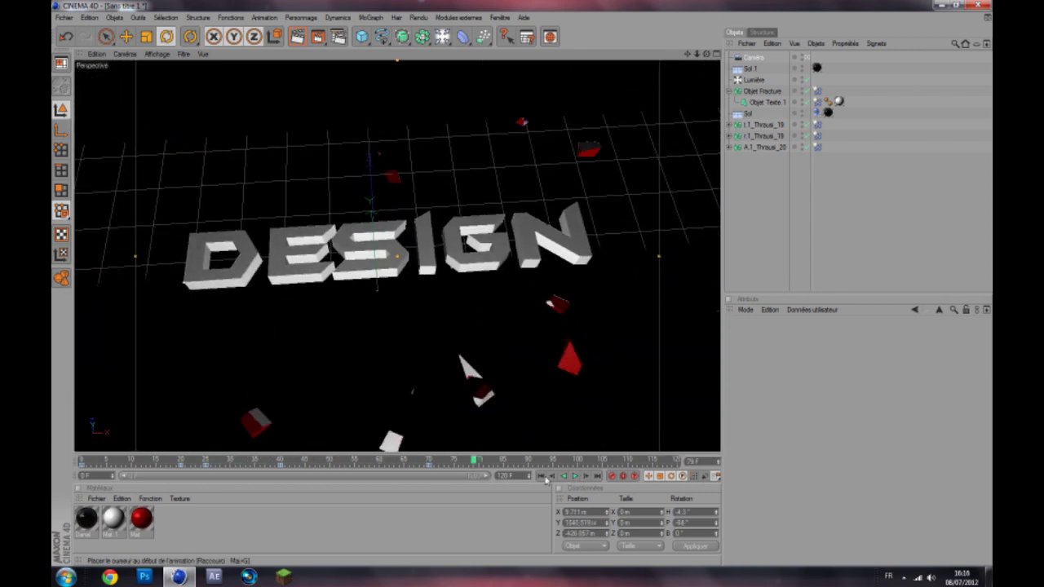
pyautogui.hotkey('shift', 'f')
pyautogui.click(575, 477)
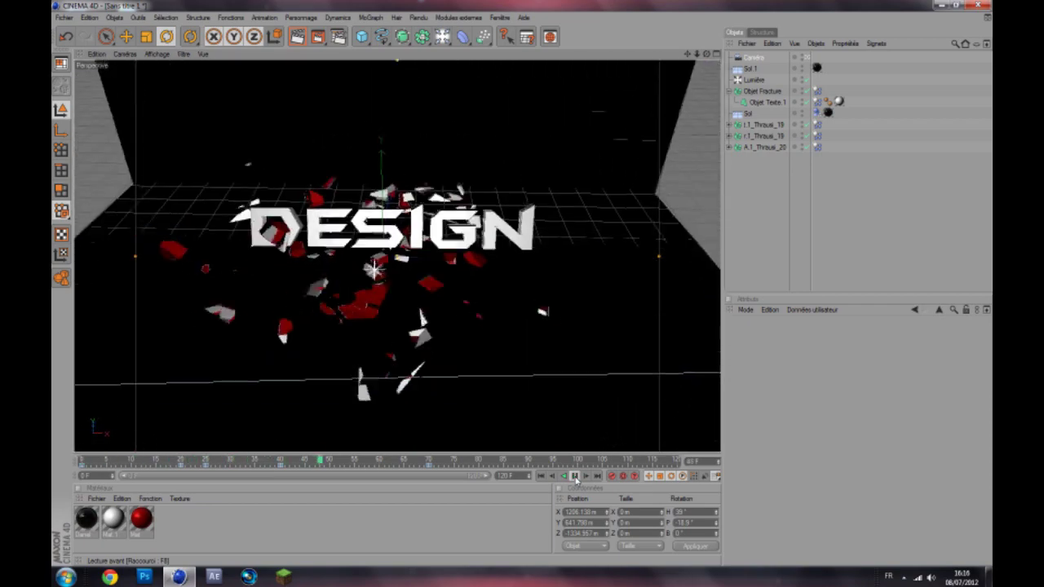
pyautogui.click(575, 476)
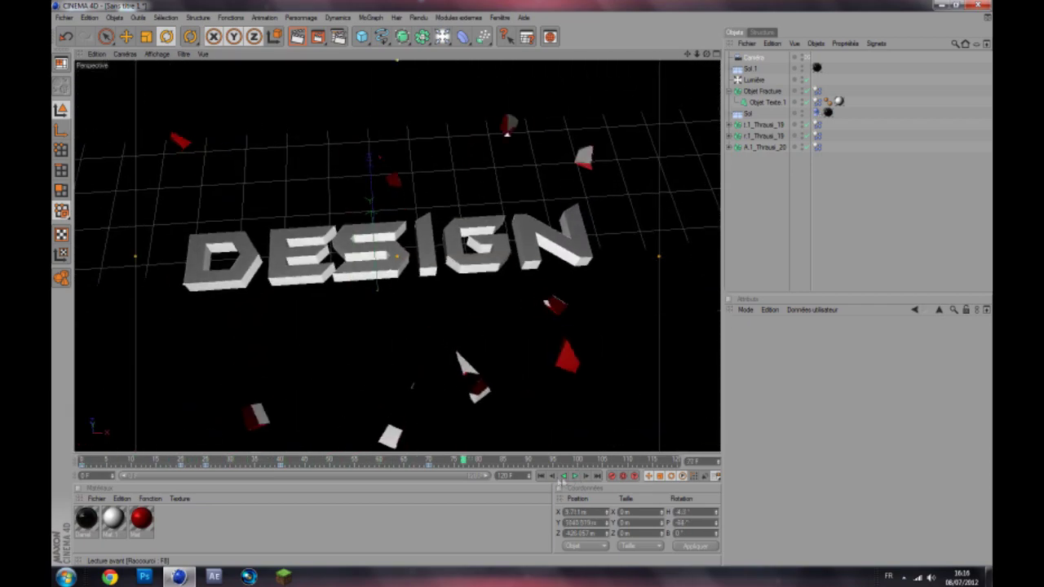
pyautogui.click(541, 476)
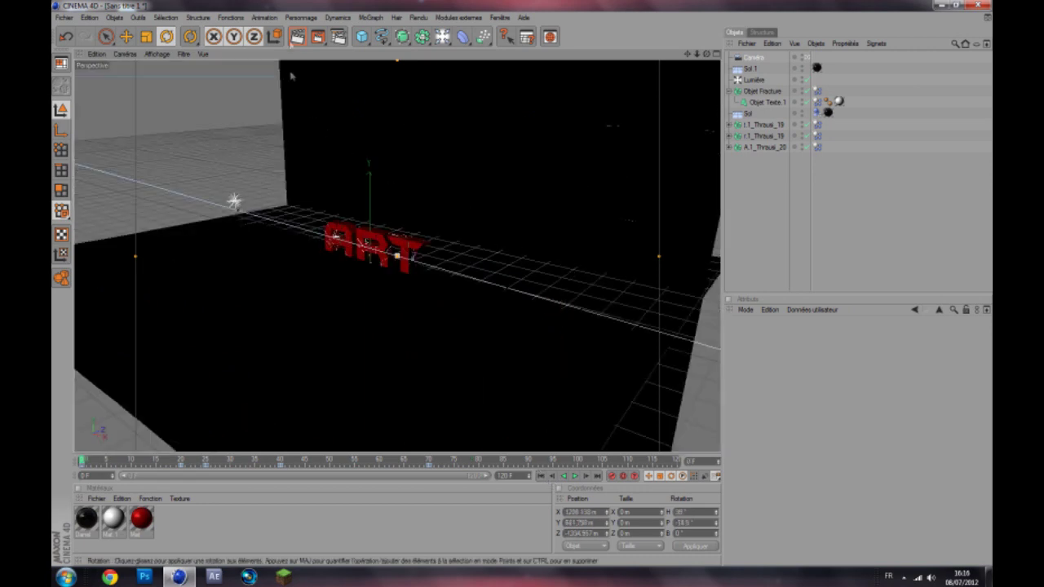
# Set the render output to the Film/Video preset HDV/HDTV 720 29.97 and the frame range to all frames (Toutes les images)
pyautogui.click(339, 36)
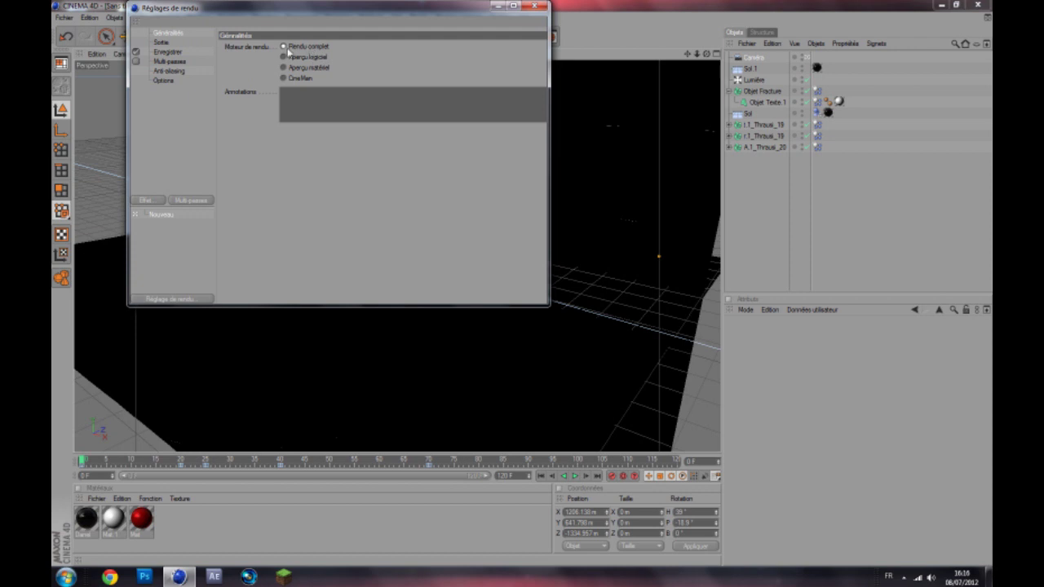
pyautogui.click(157, 43)
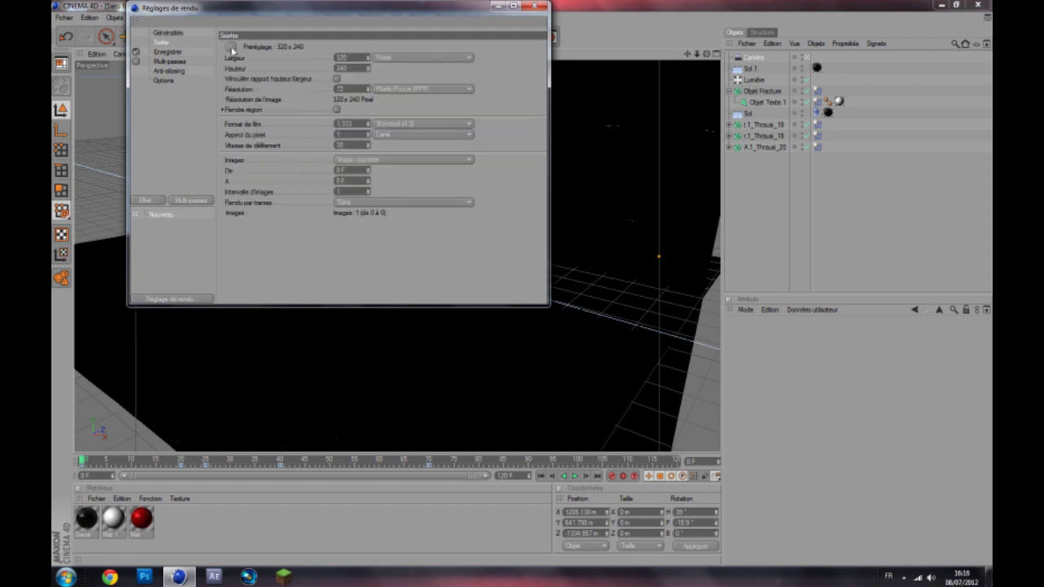
pyautogui.click(232, 48)
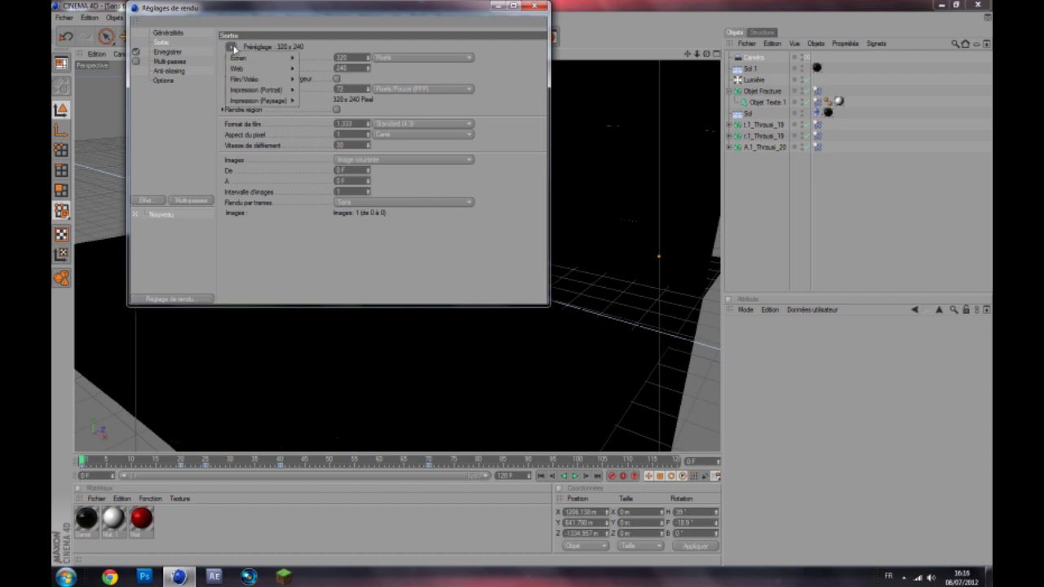
pyautogui.moveTo(269, 79)
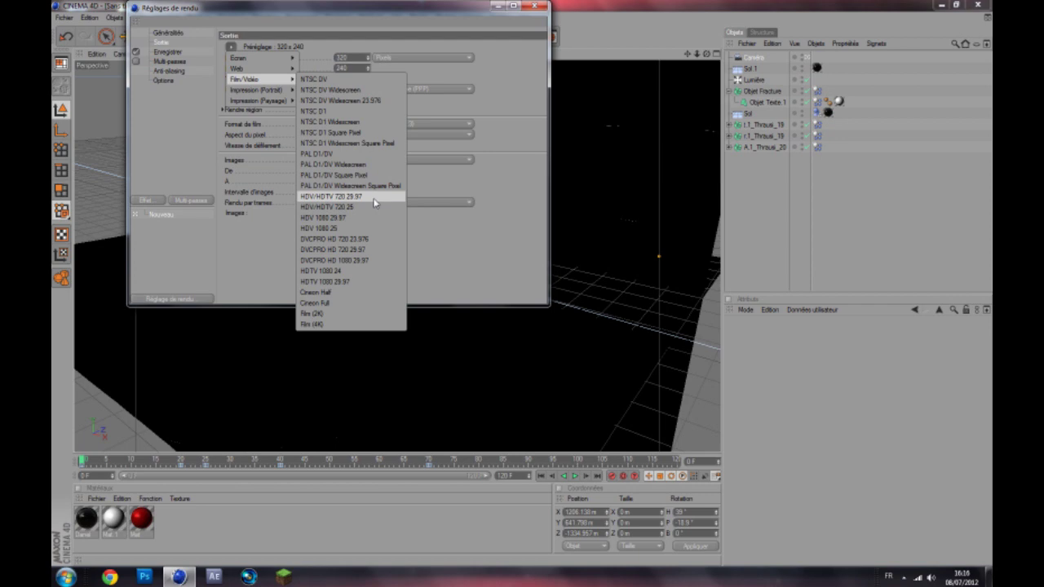
pyautogui.click(374, 198)
pyautogui.click(389, 162)
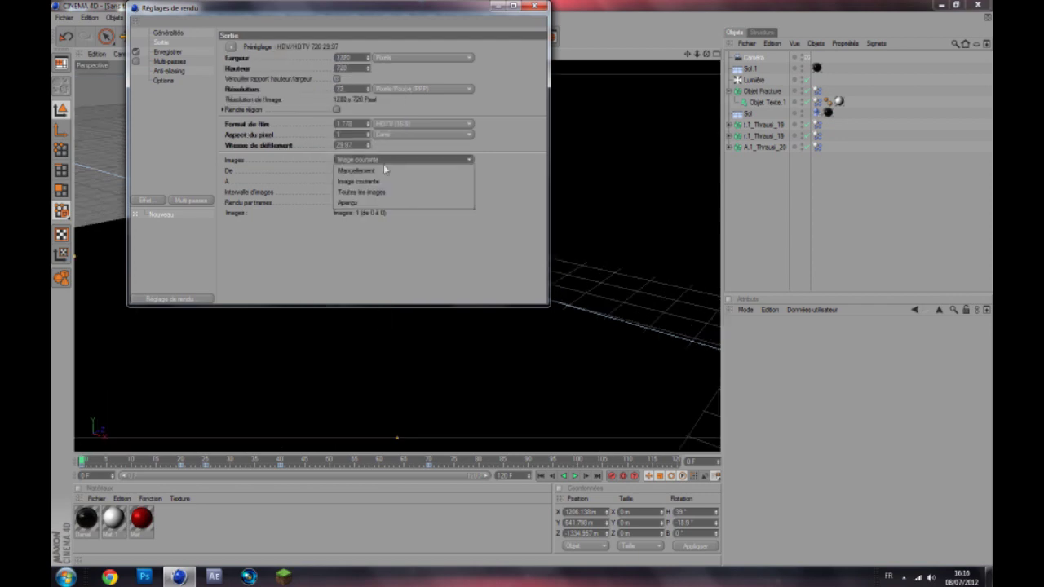
pyautogui.click(384, 190)
# Set the render to save on the desktop as "tuto artdesign2" in Film AVI format
pyautogui.click(172, 51)
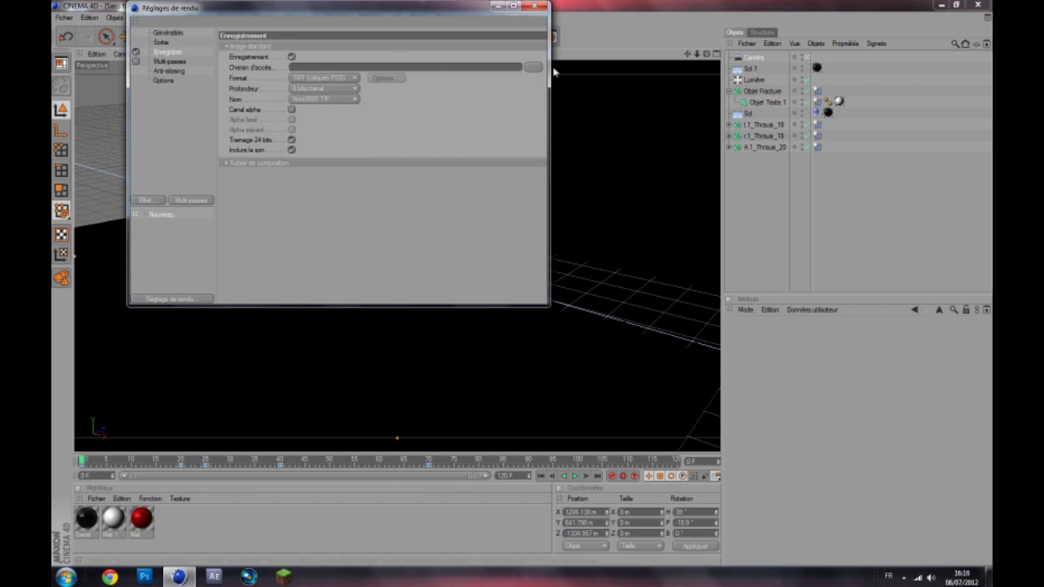
pyautogui.click(531, 68)
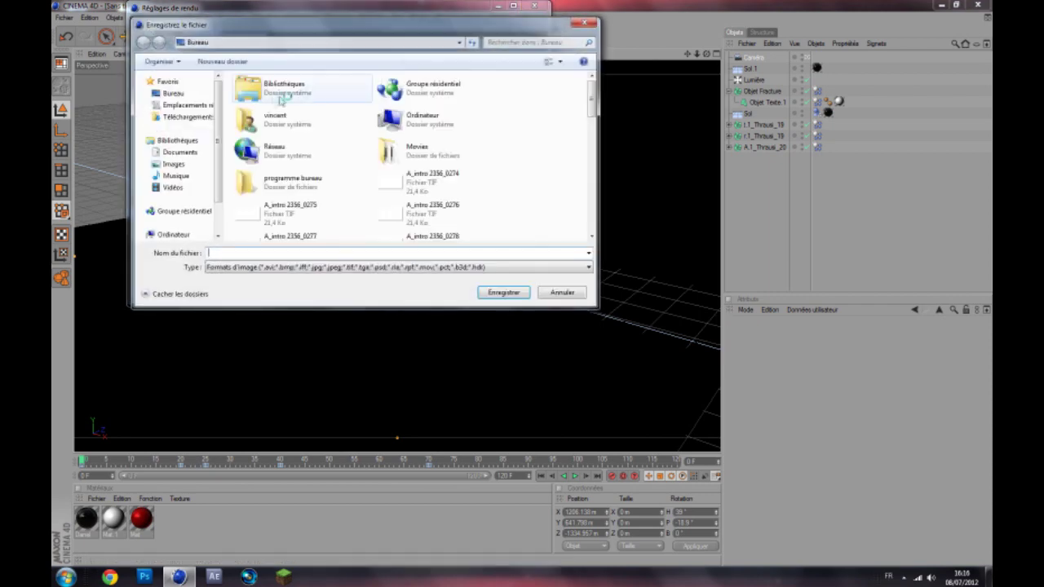
pyautogui.click(172, 93)
pyautogui.write('tut')
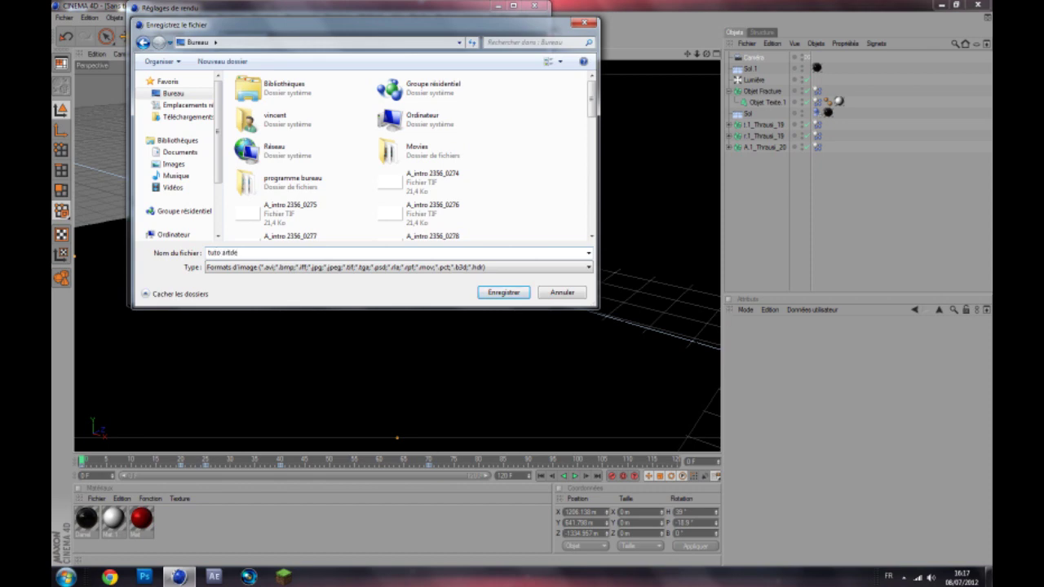
pyautogui.write('o artdesign2')
pyautogui.click(503, 292)
pyautogui.click(324, 78)
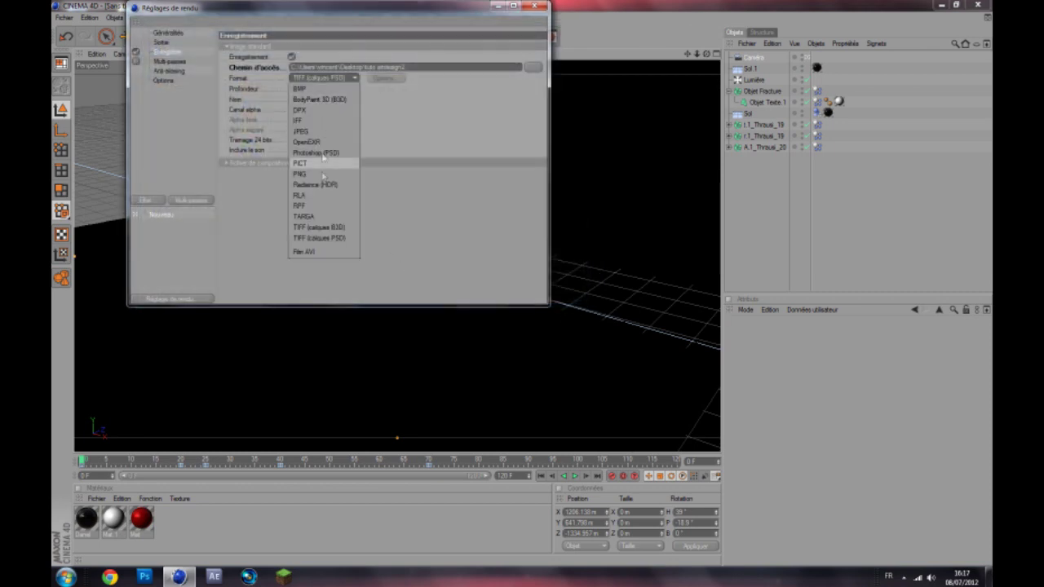
pyautogui.click(322, 259)
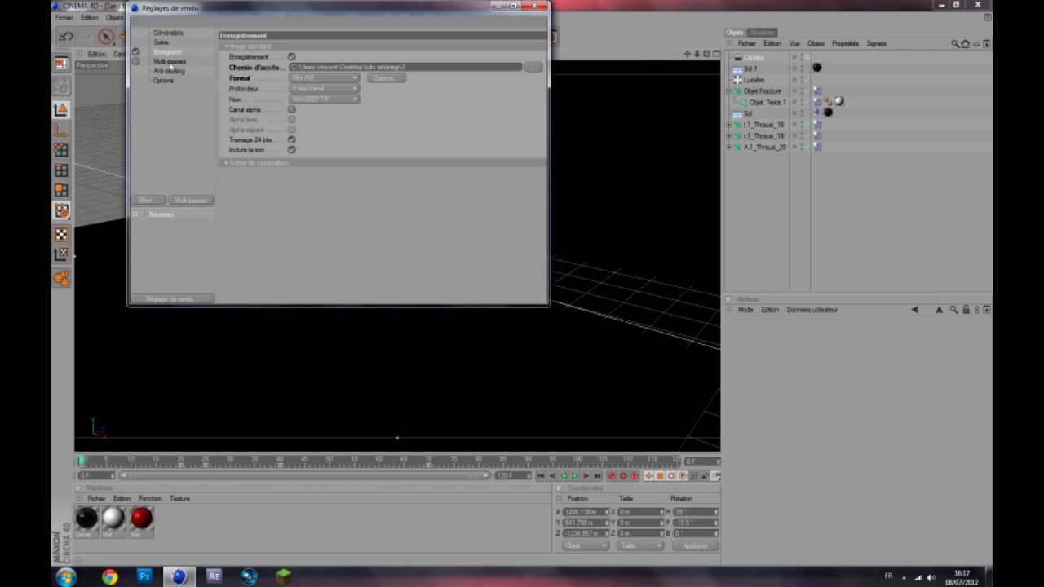
# Set the render anti-aliasing to the best quality (Au mieux), review the render options, and close the render settings
pyautogui.click(170, 71)
pyautogui.click(339, 47)
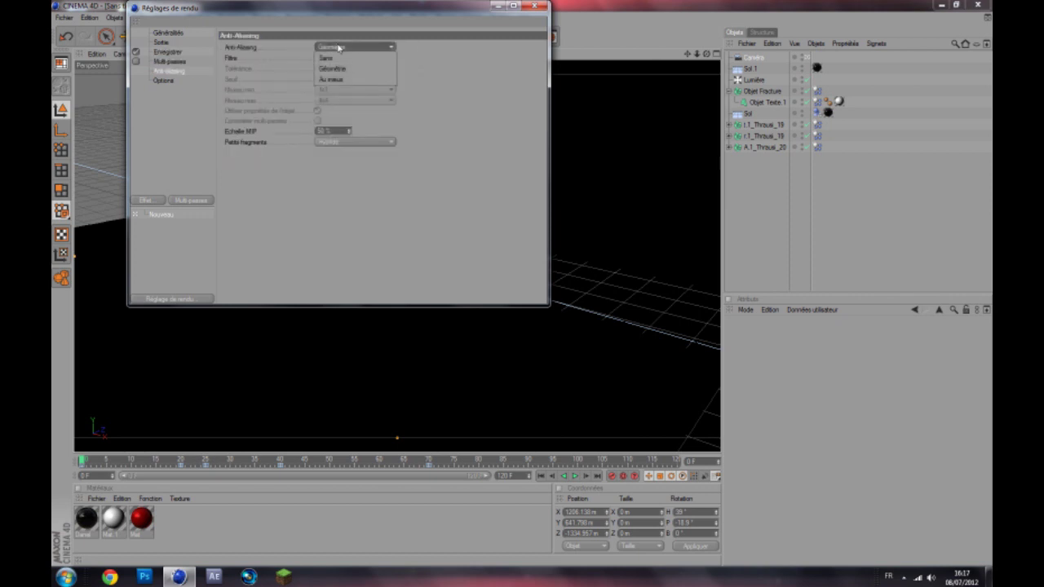
pyautogui.click(343, 80)
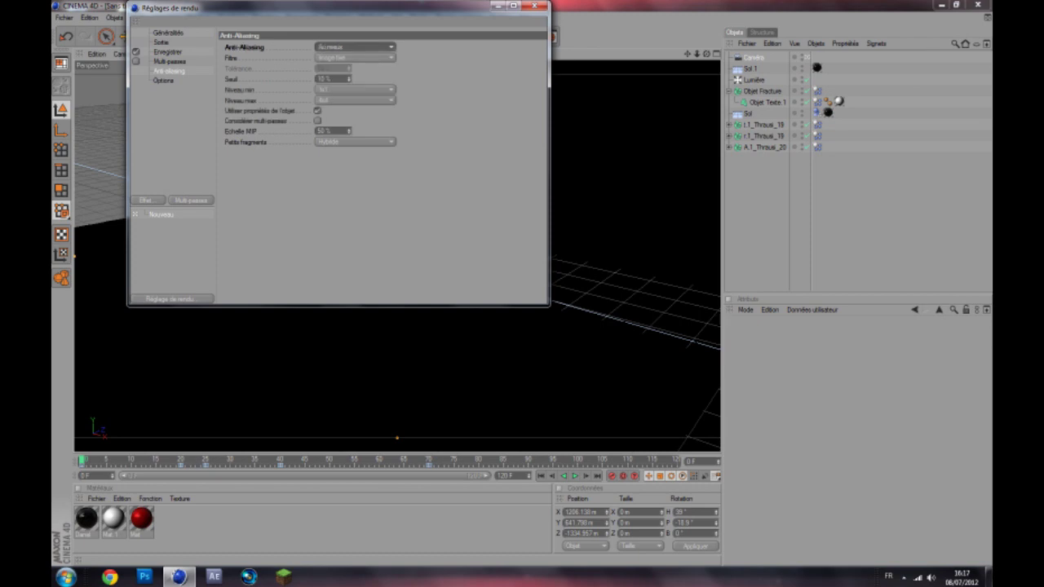
pyautogui.click(341, 101)
pyautogui.click(341, 132)
pyautogui.click(164, 81)
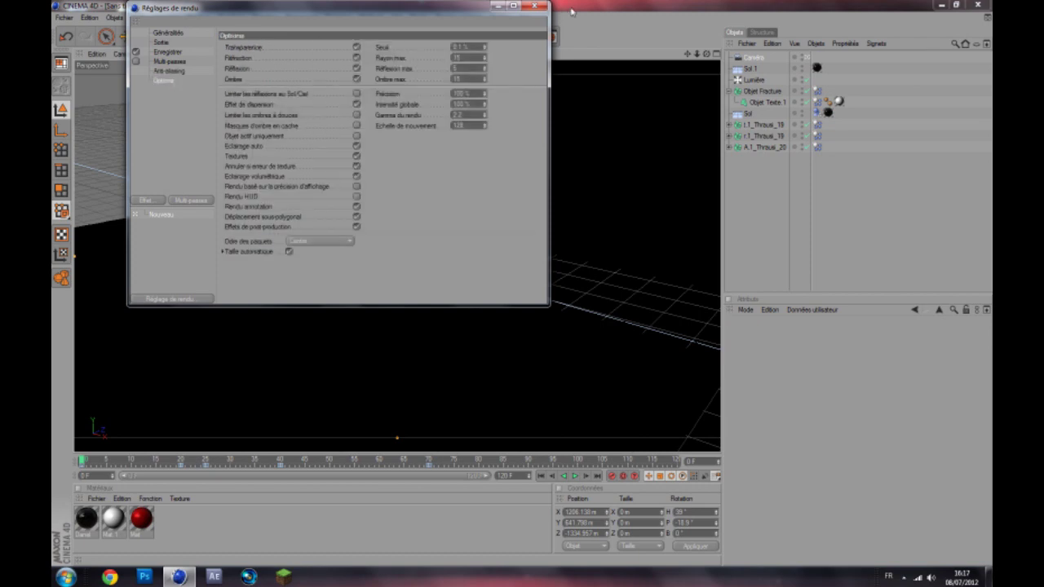
pyautogui.click(535, 6)
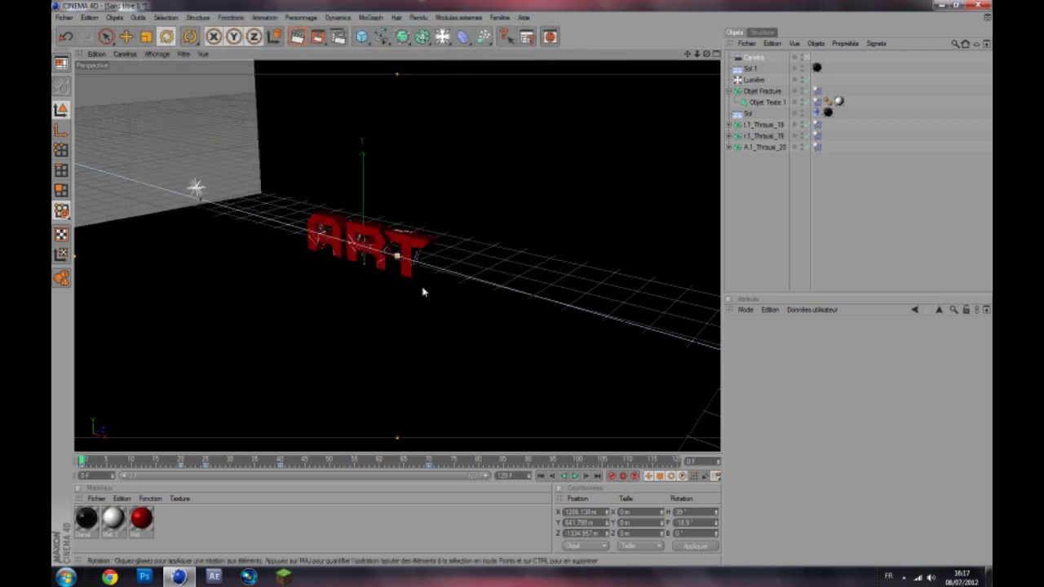
# Preview the animation in the new 16:9 framing, then rewind to frame 0
pyautogui.click(574, 476)
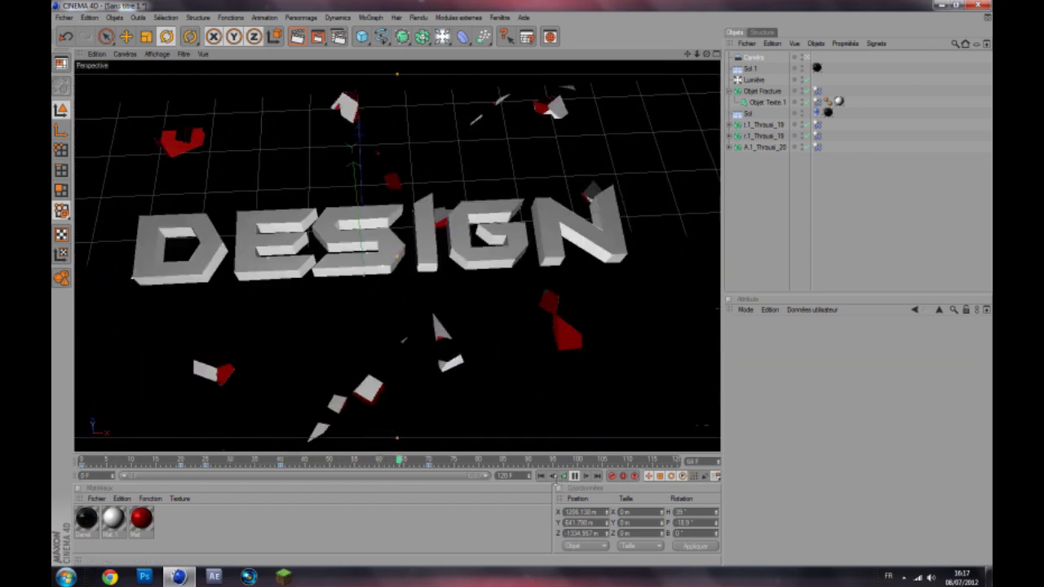
pyautogui.click(575, 475)
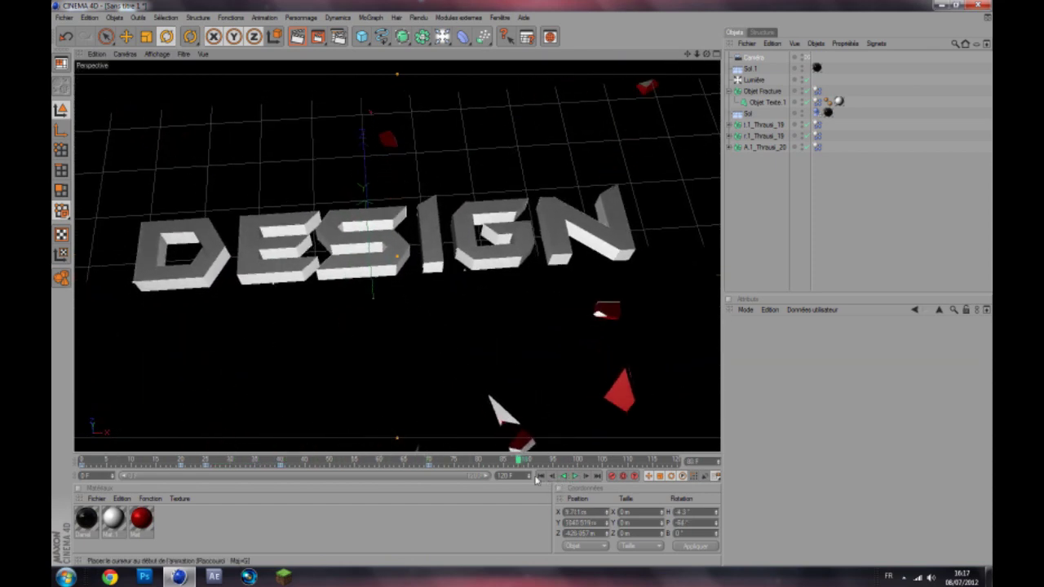
pyautogui.click(539, 476)
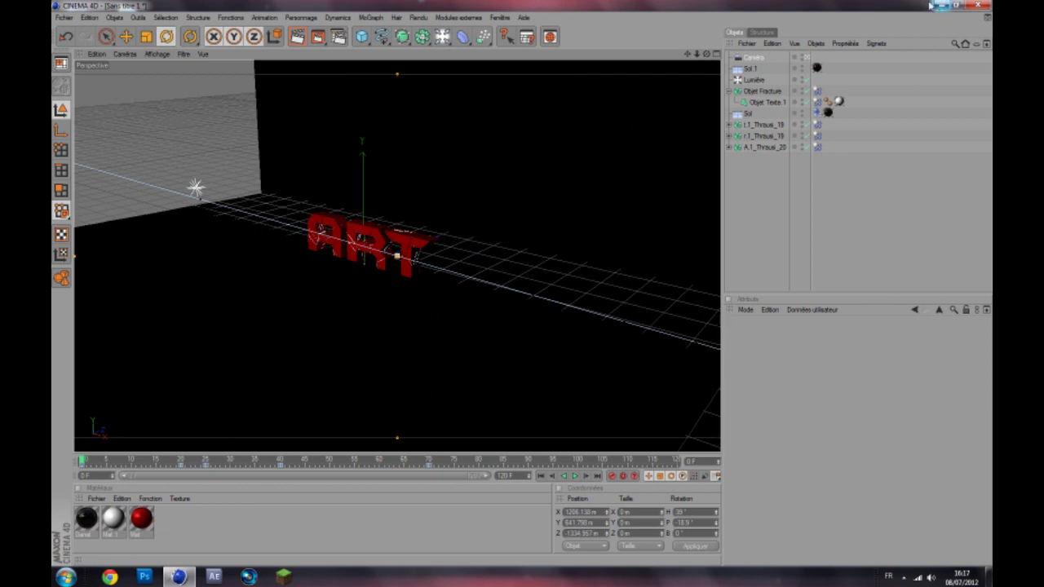